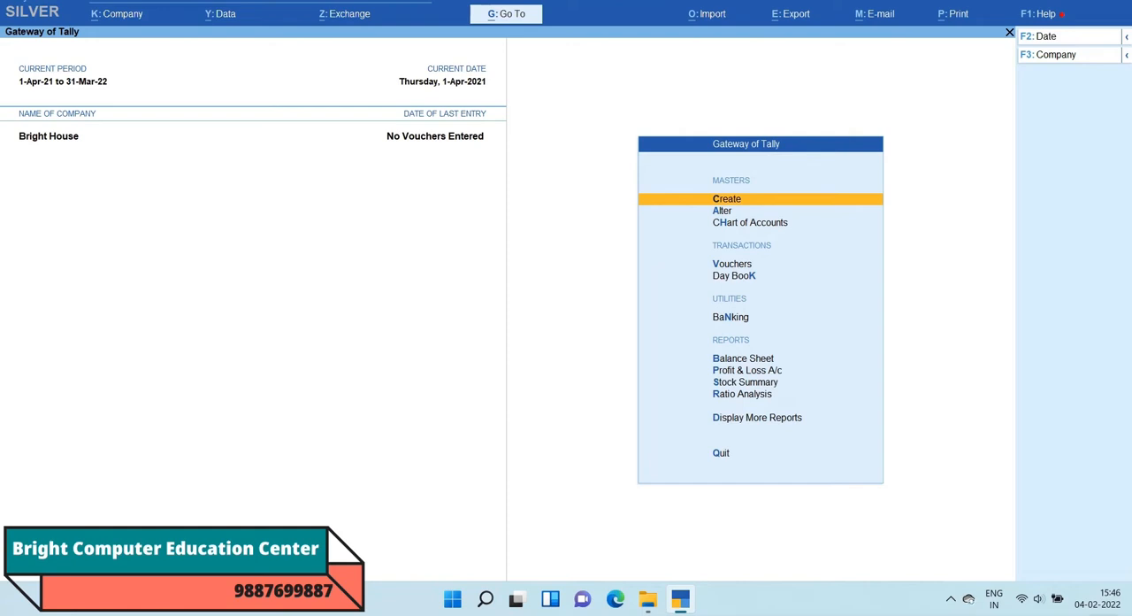
Step: Enable Maintain Payroll and Enable Payroll Statutory in the company features of Bright House
key(F11)
key(Return)
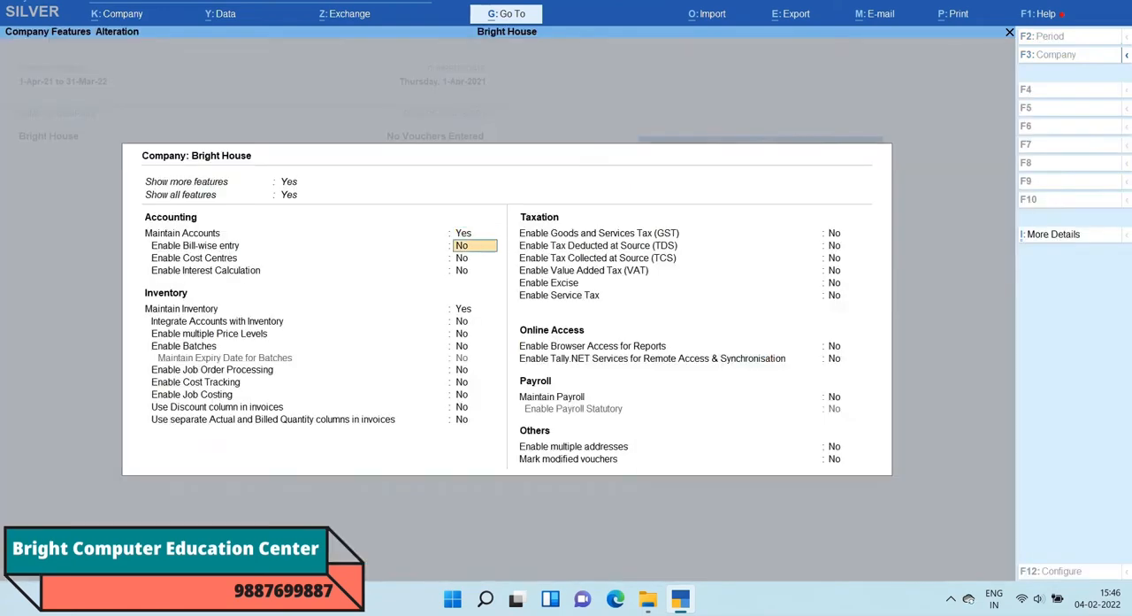
key(Return)
key(Return)
key(Return)
key(Return)
key(Return)
key(Return)
key(Return)
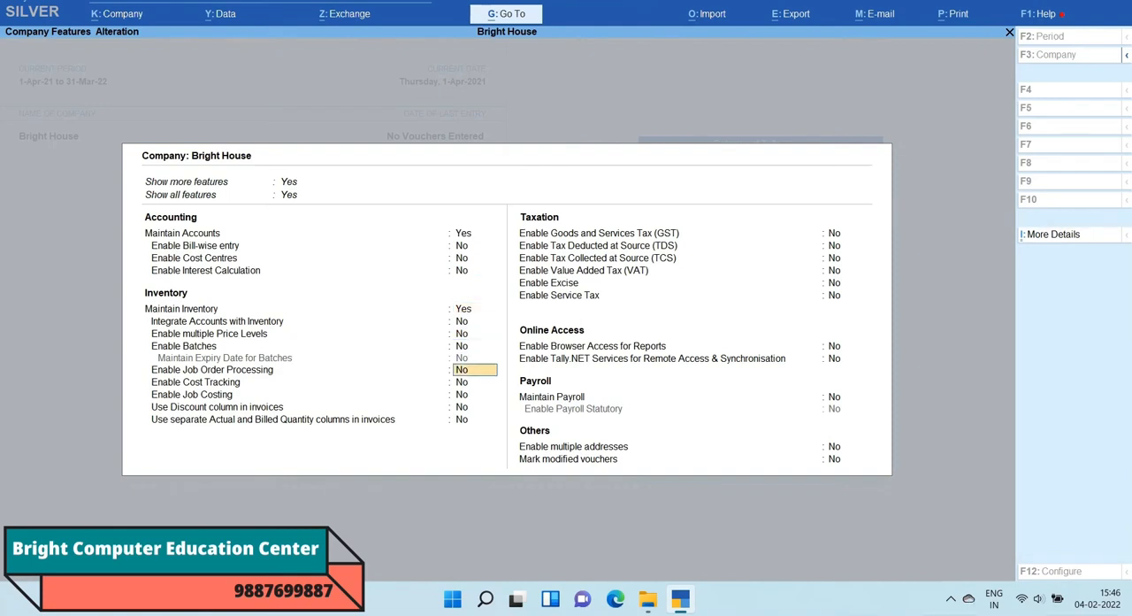
key(Return)
key(Return)
key(Return)
key(Return)
key(Return)
key(Return)
key(Return)
key(Return)
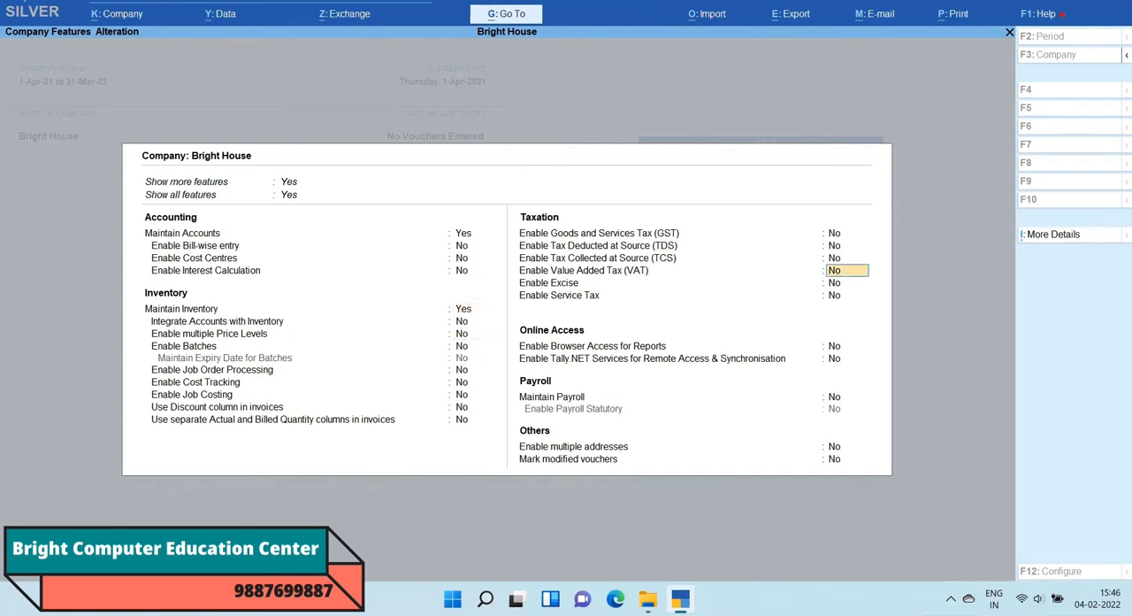
key(Return)
key(Return)
key(Return)
key(Return)
key(Return)
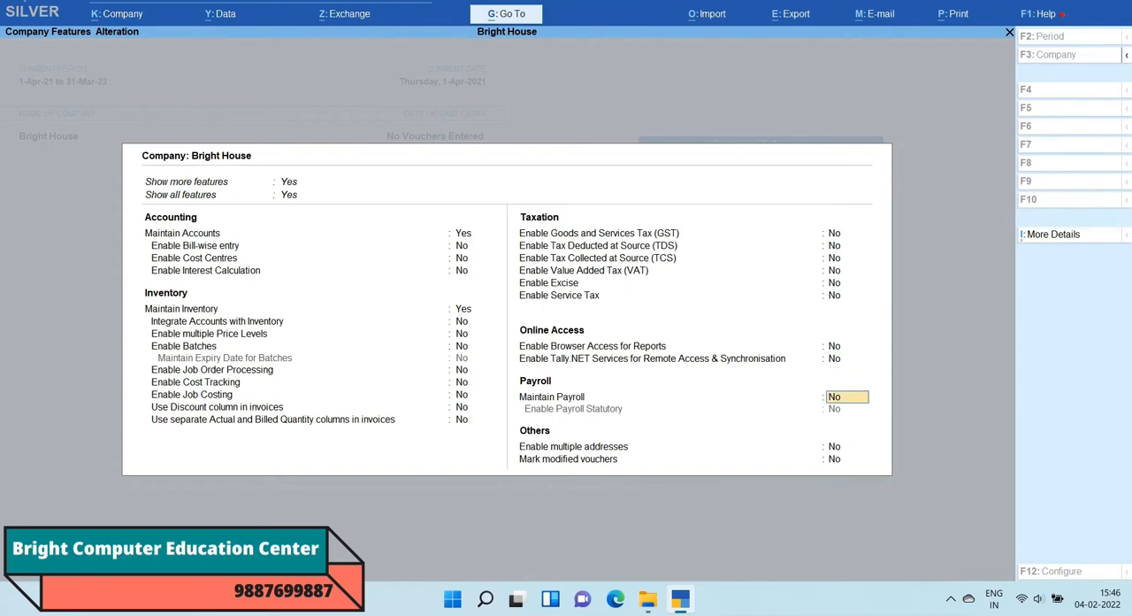
text(Y)
key(Return)
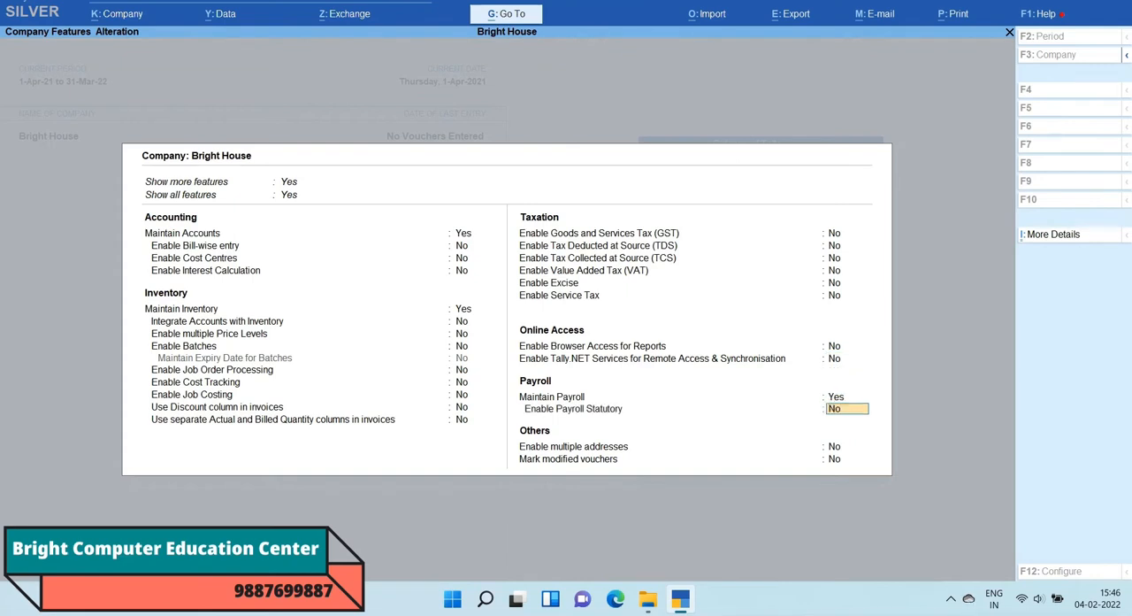
text(y)
key(Return)
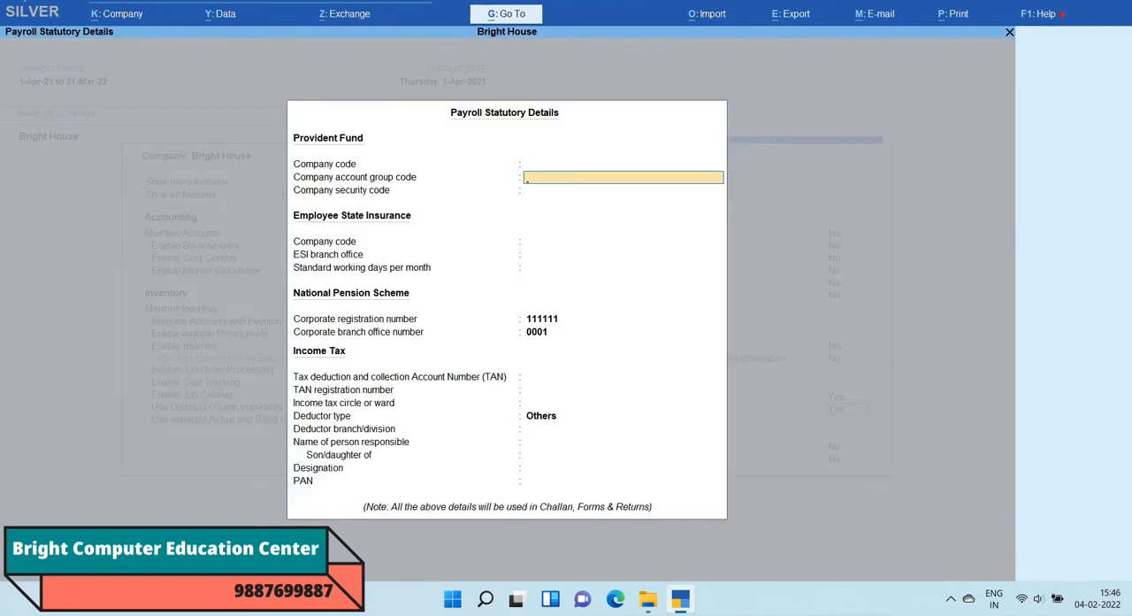
Step: Leave the Provident Fund and Employee State Insurance details blank and clear both National Pension Scheme numbers
key(Return)
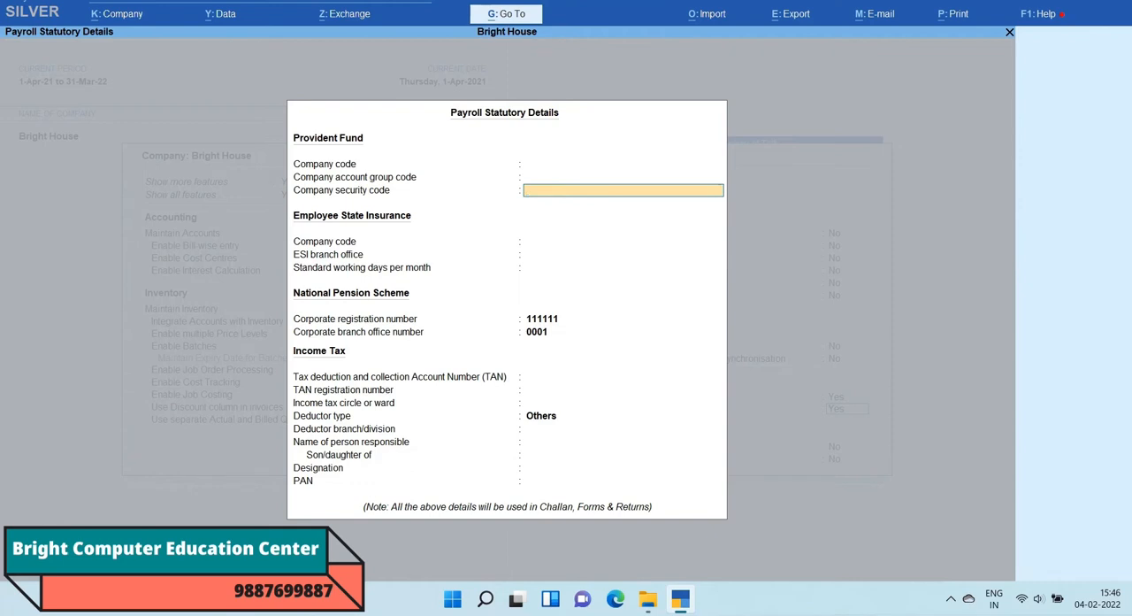
key(Return)
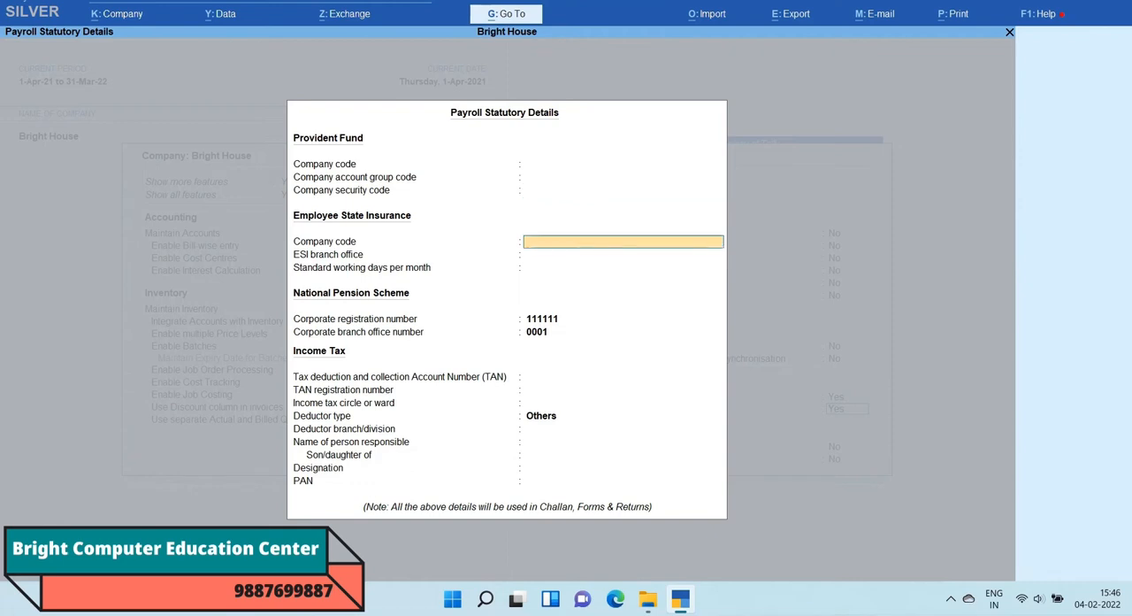
key(Return)
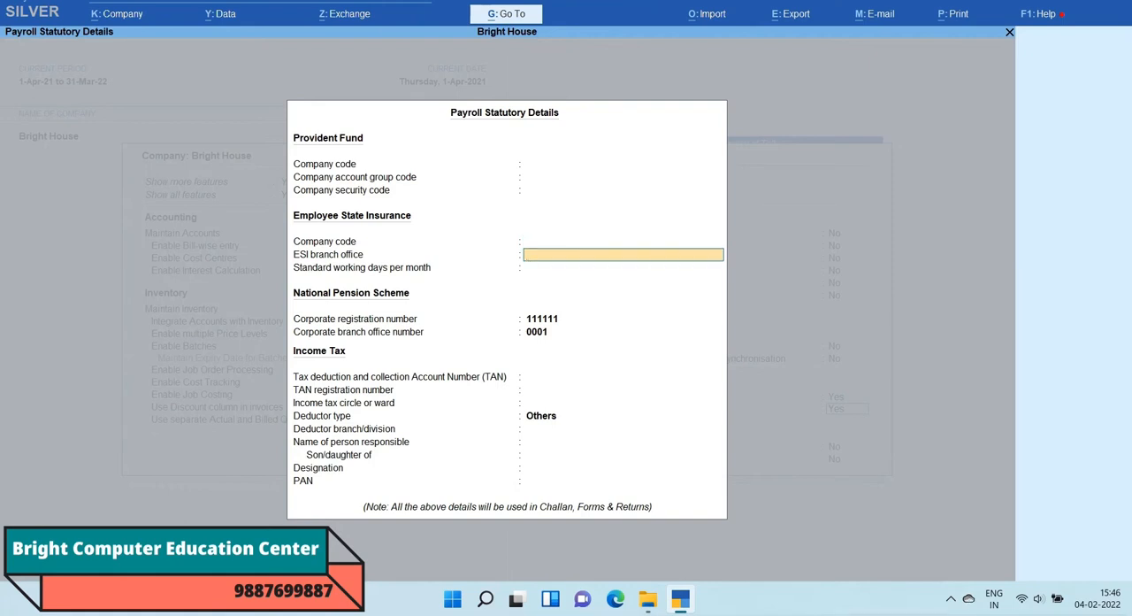
key(Return)
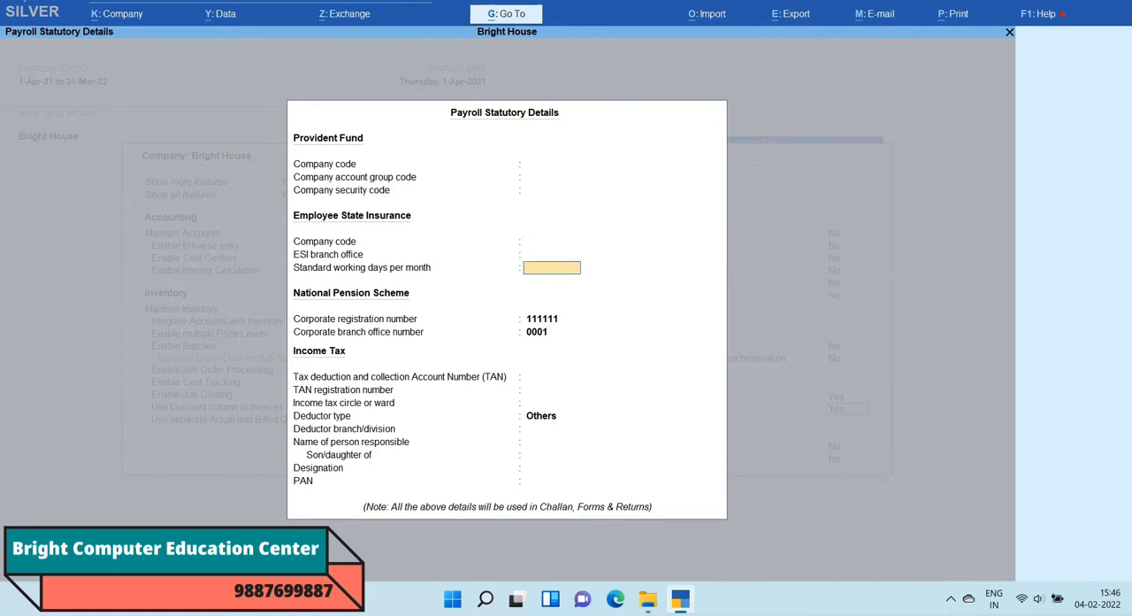
key(Return)
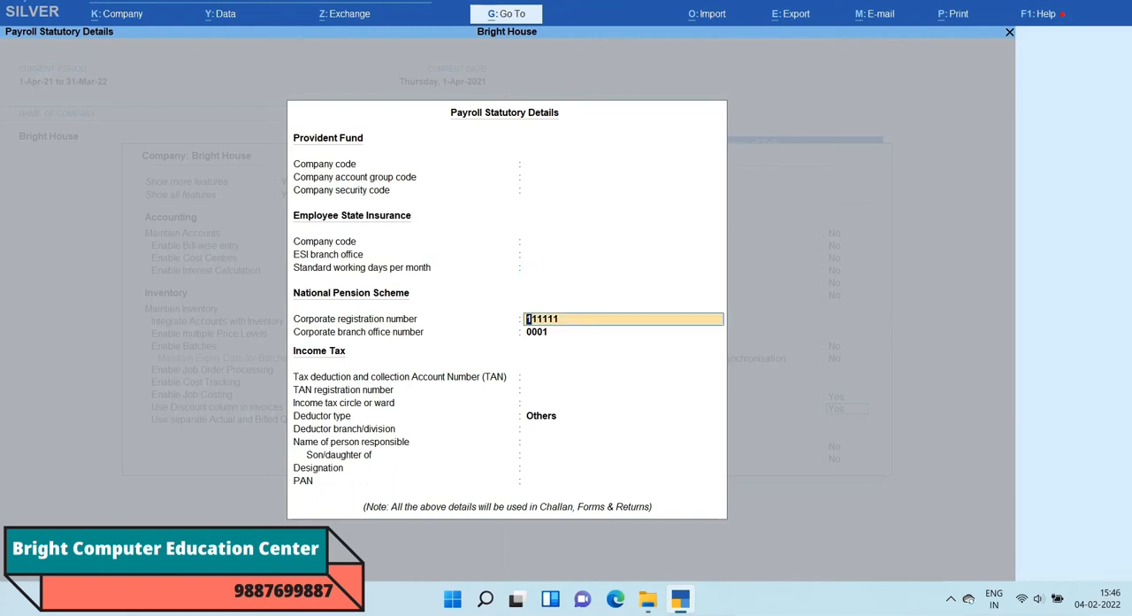
key(BackSpace)
key(Return)
key(BackSpace)
key(Return)
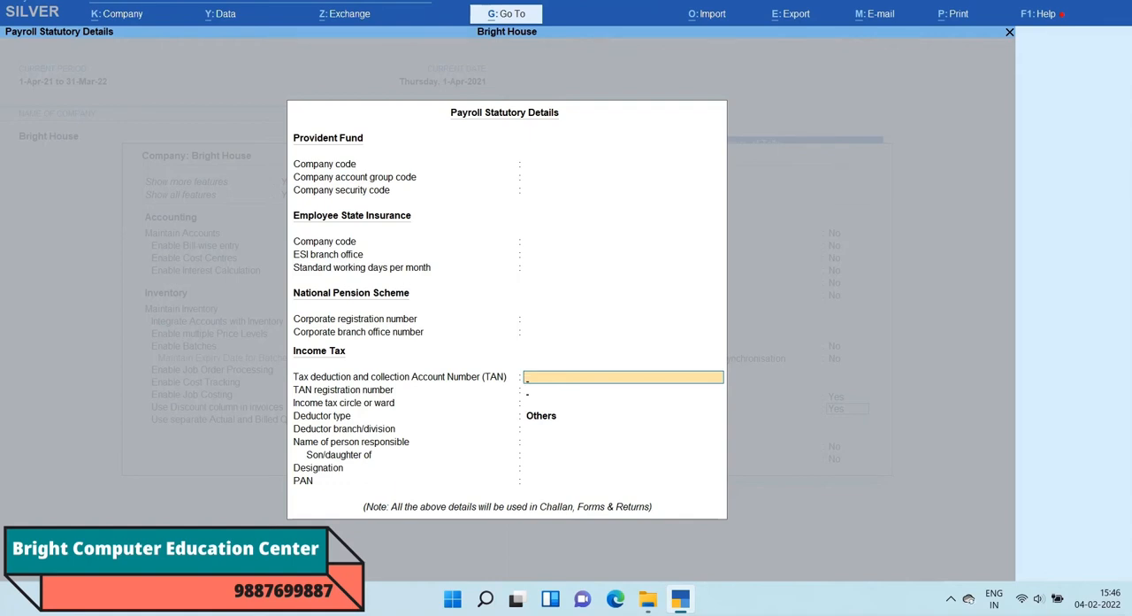
Step: Keep Others as the deductor type, leave the remaining Income Tax details blank, and save the company features
key(Return)
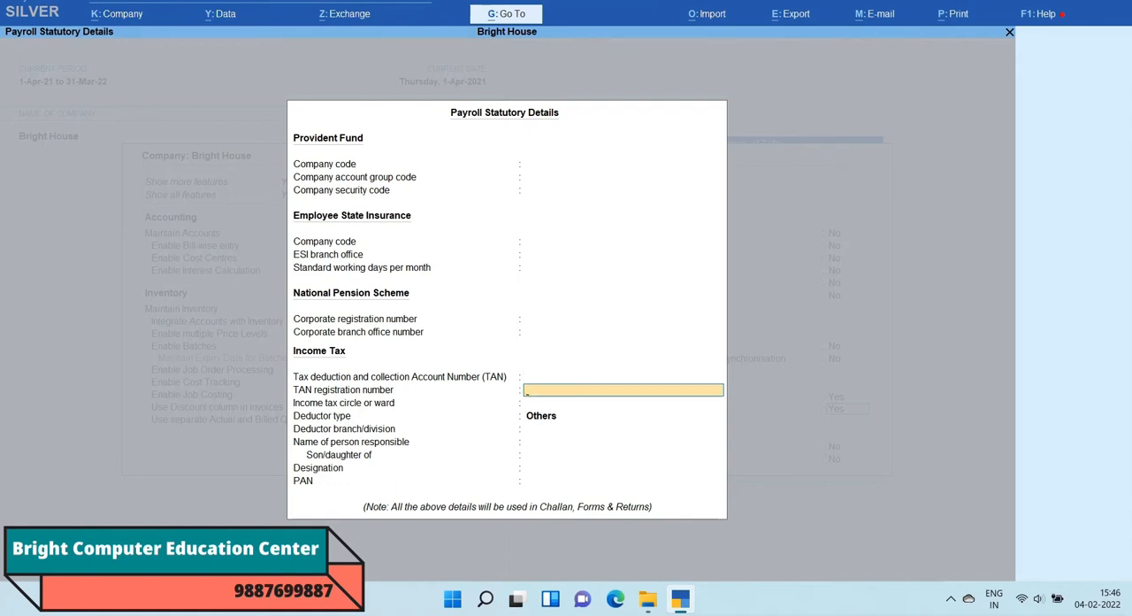
key(Return)
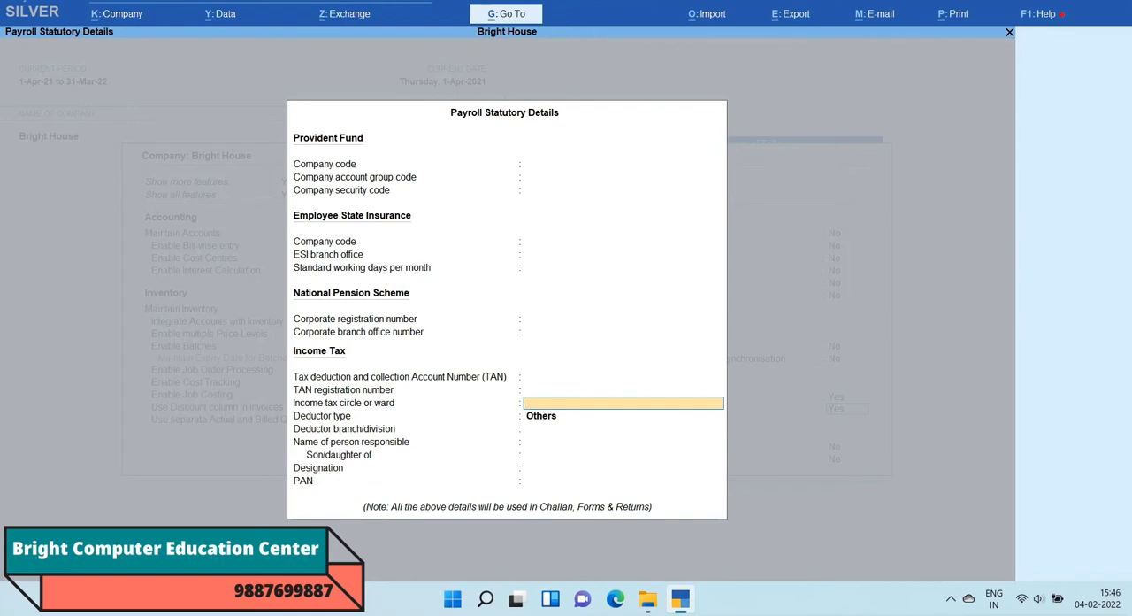
key(Return)
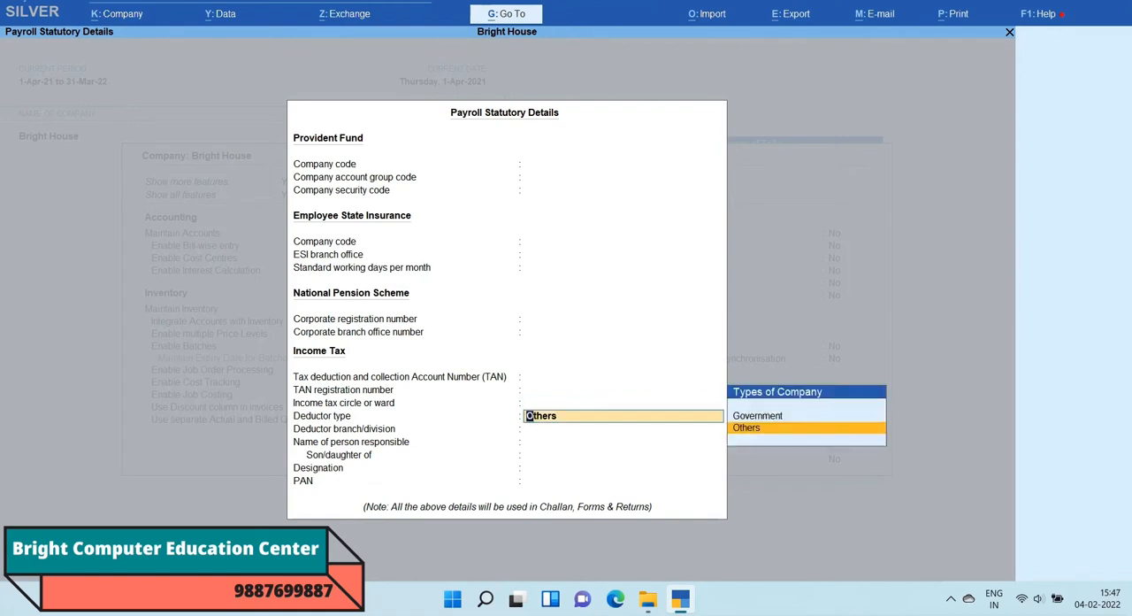
key(Return)
key(Return)
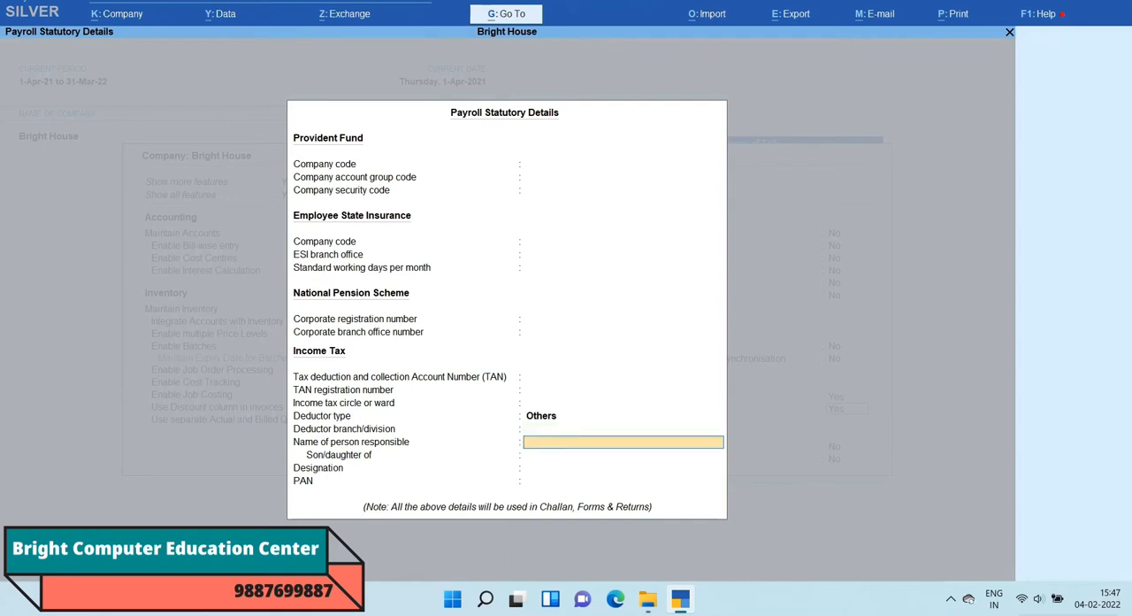
key(Return)
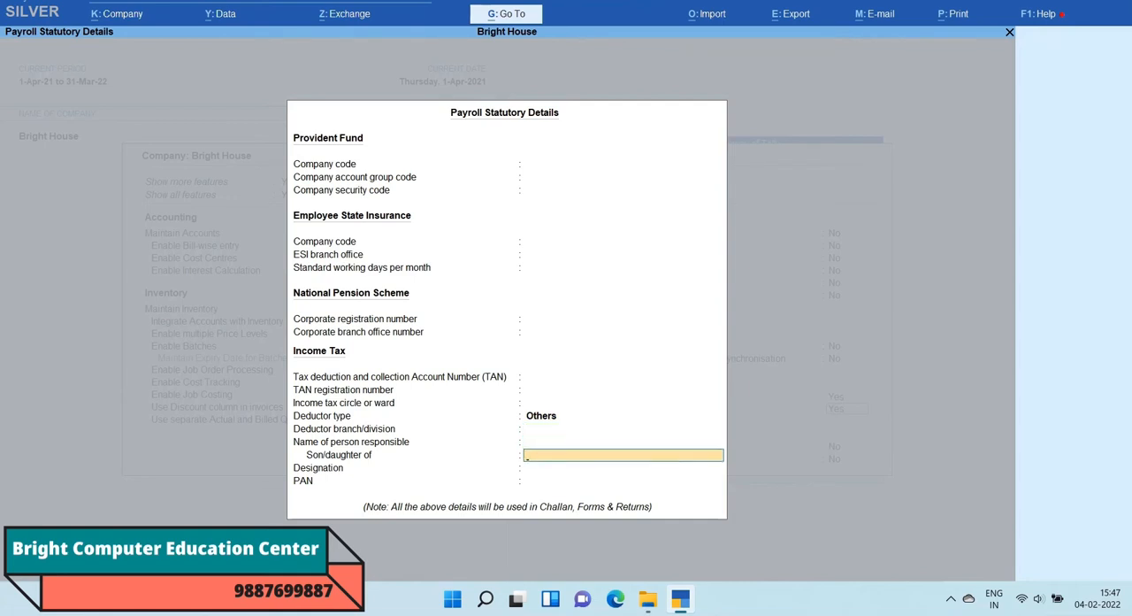
key(Return)
key(Return)
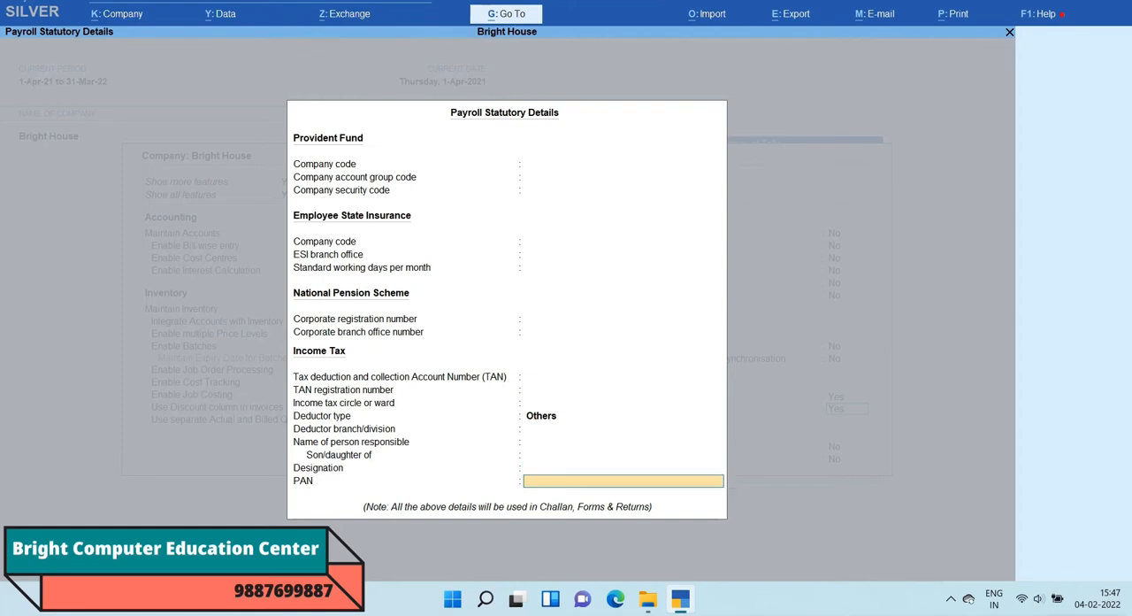
key(Return)
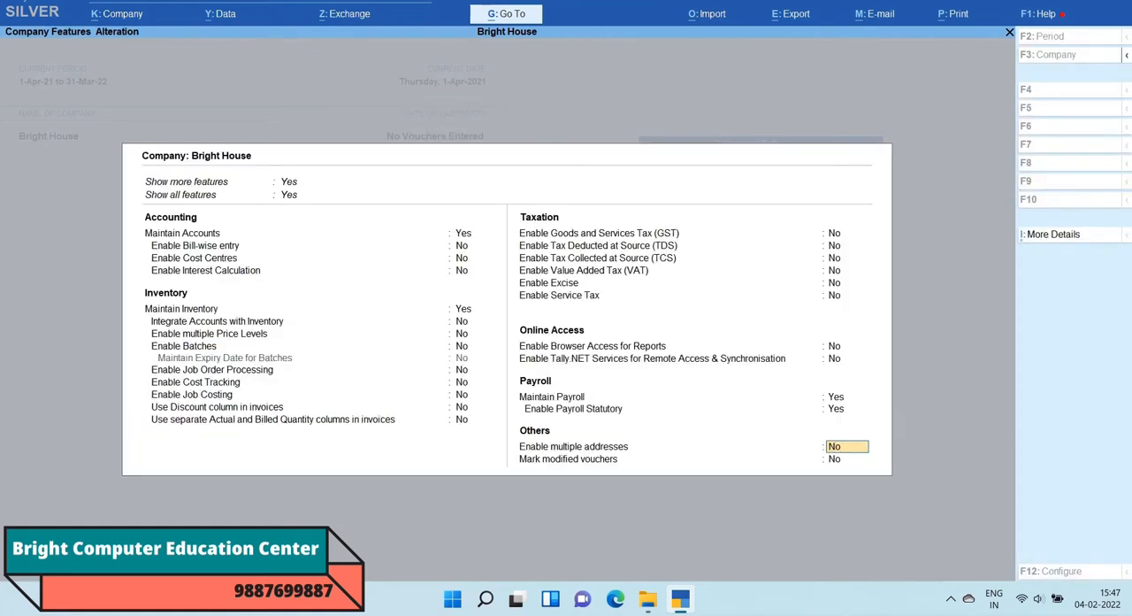
key(Return)
key(Return)
Step: Create a simple payroll work unit with the symbol Hours, no formal name and 0 decimal places
key(Return)
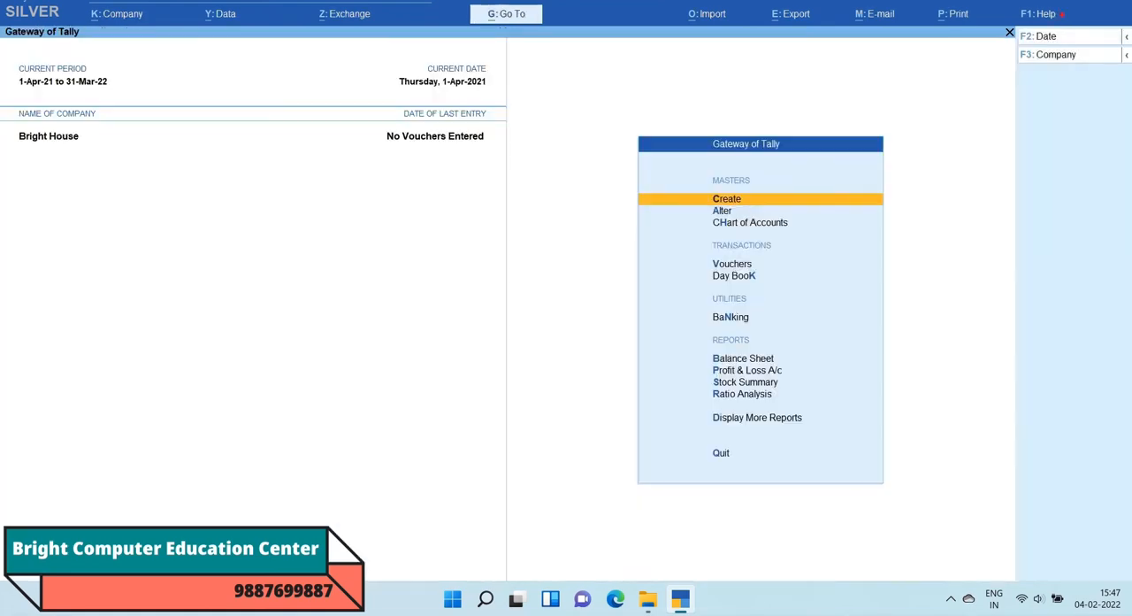
key(Return)
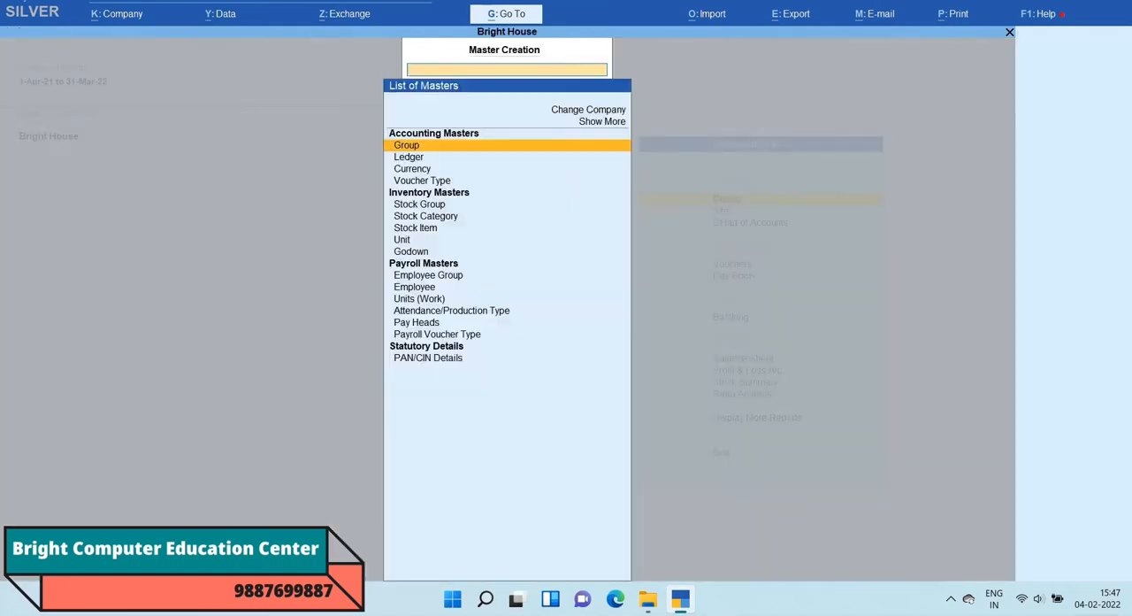
key(Down)
key(Down)
key(Down)
key(Down)
key(Down)
key(Down)
key(Down)
key(Down)
key(Down)
key(Down)
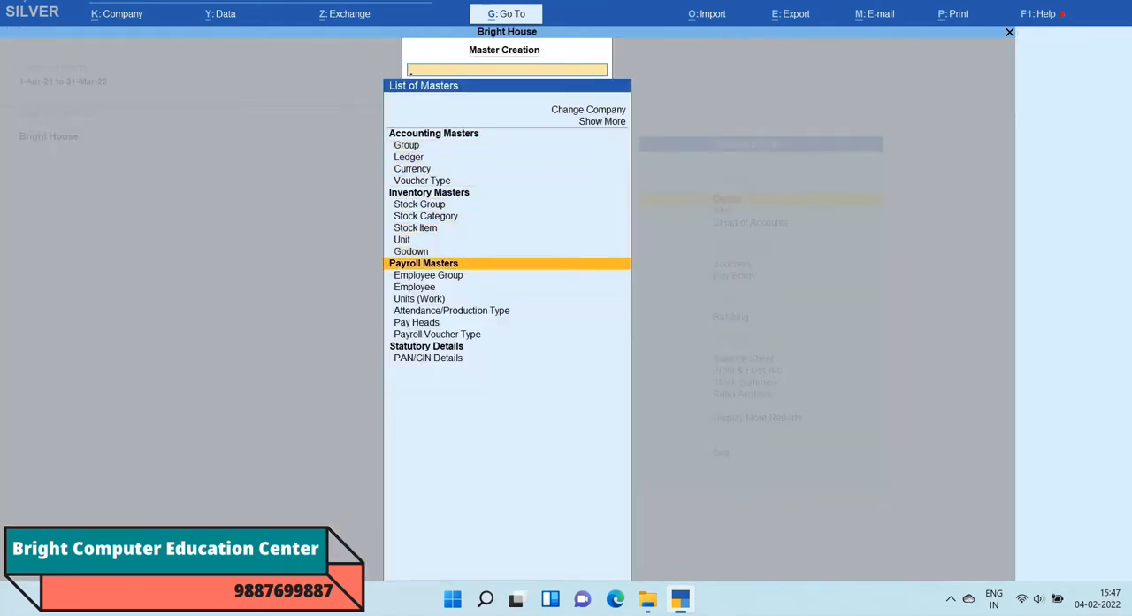
key(Down)
key(Down)
key(Down)
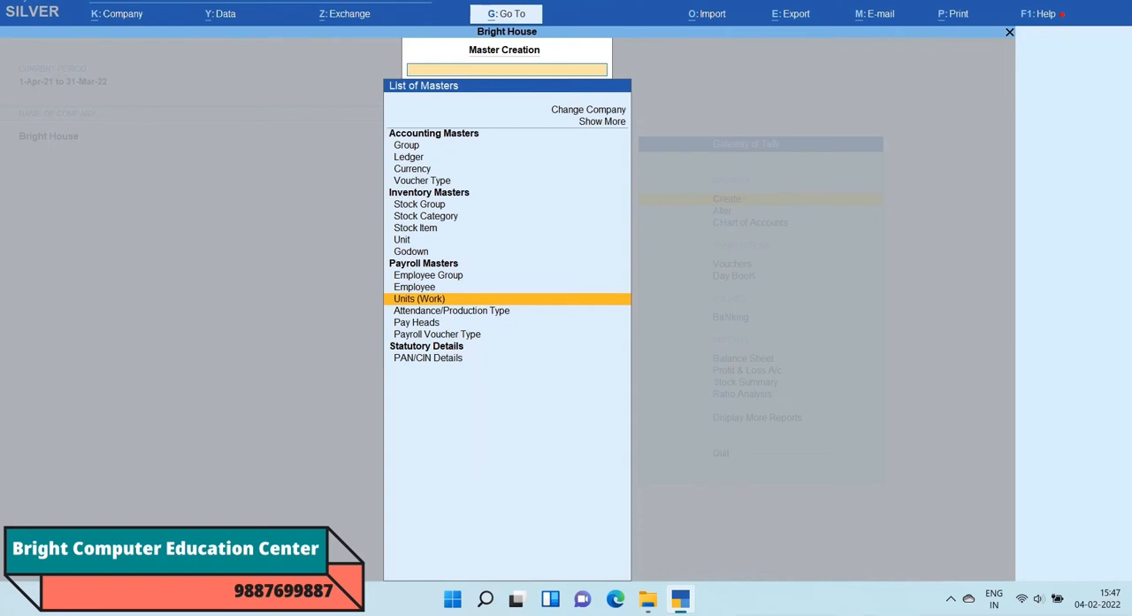
key(Return)
text(Hours)
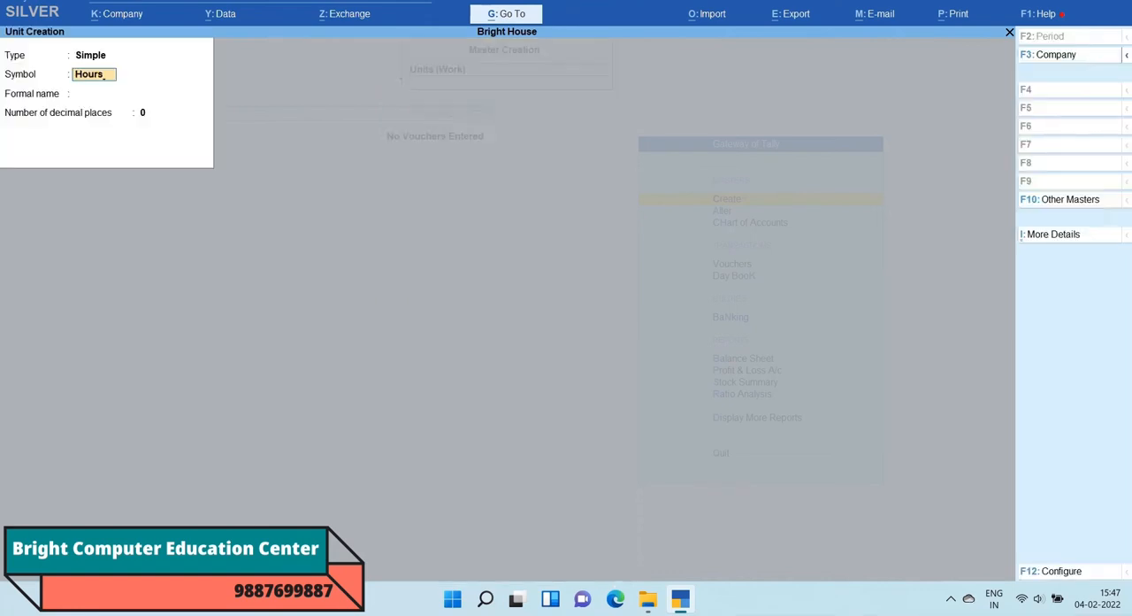
key(Return)
key(Return)
key(Return)
key(Return)
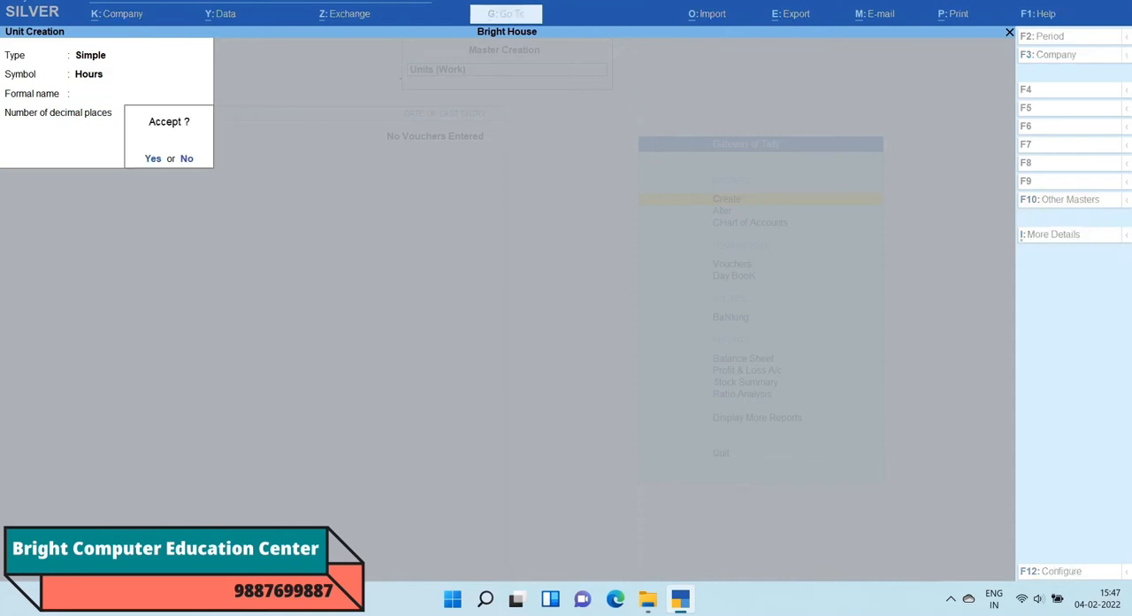
key(Escape)
key(y)
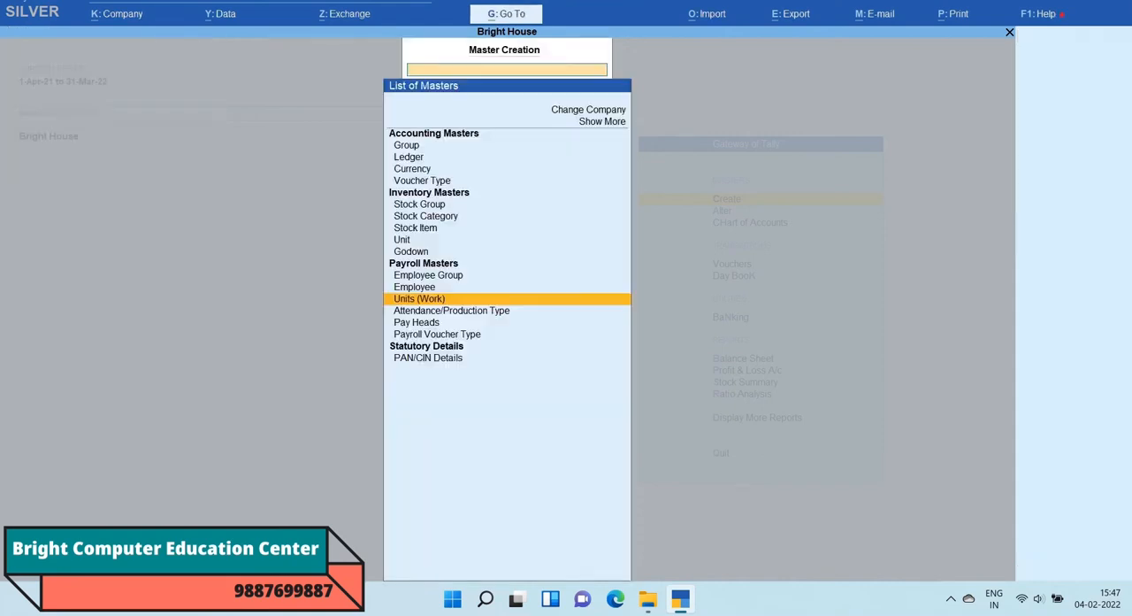
Step: Start a new attendance/production type named Over Time, without an alias, under Primary
key(Down)
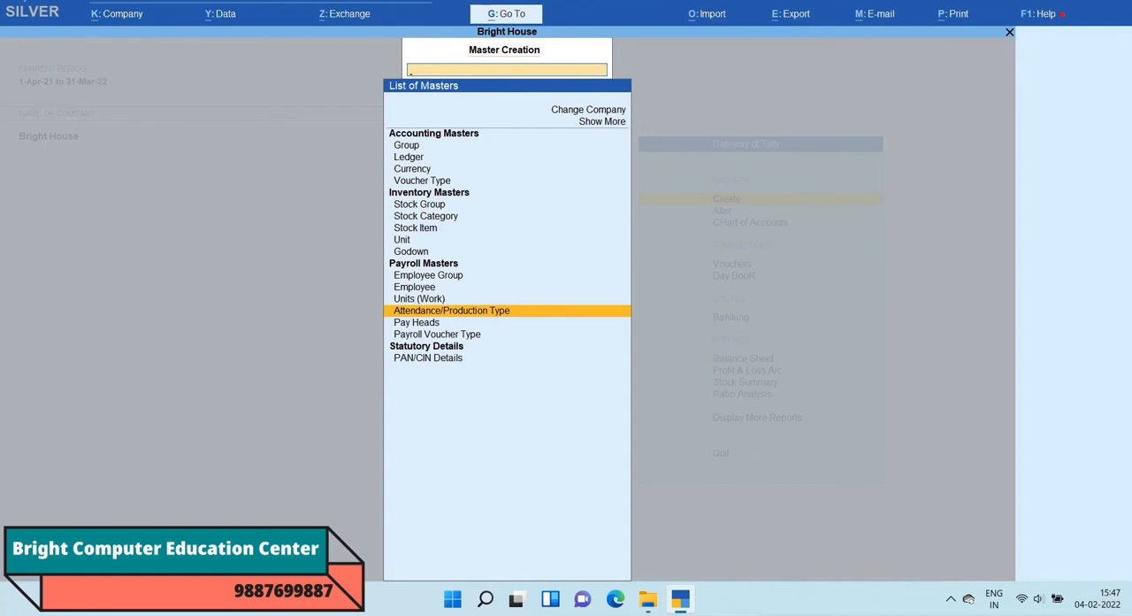
key(Return)
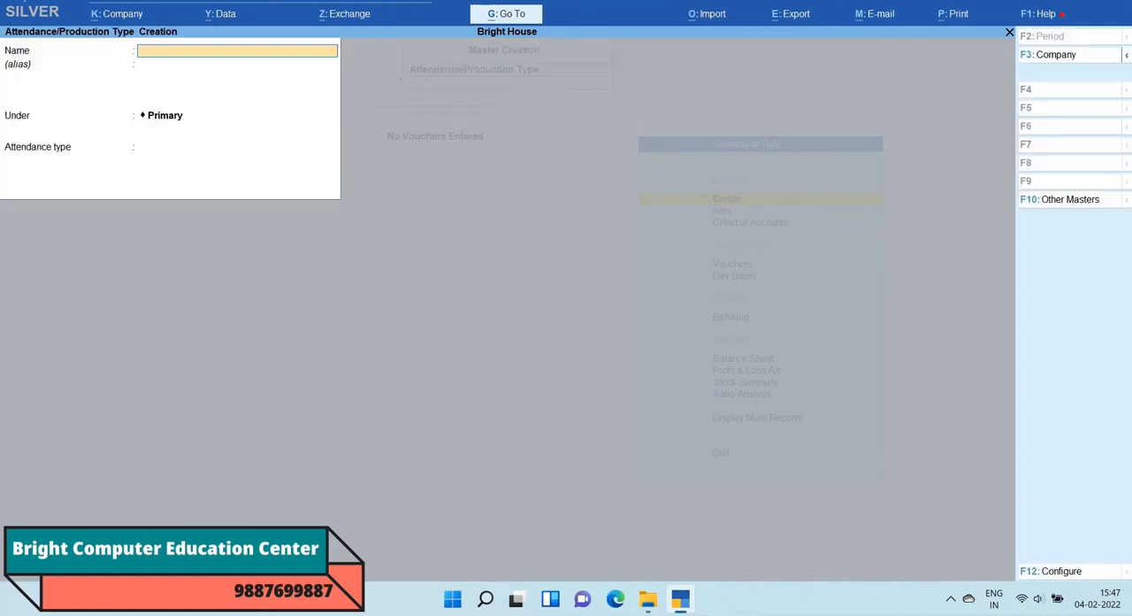
text(Over Time)
key(Return)
key(Return)
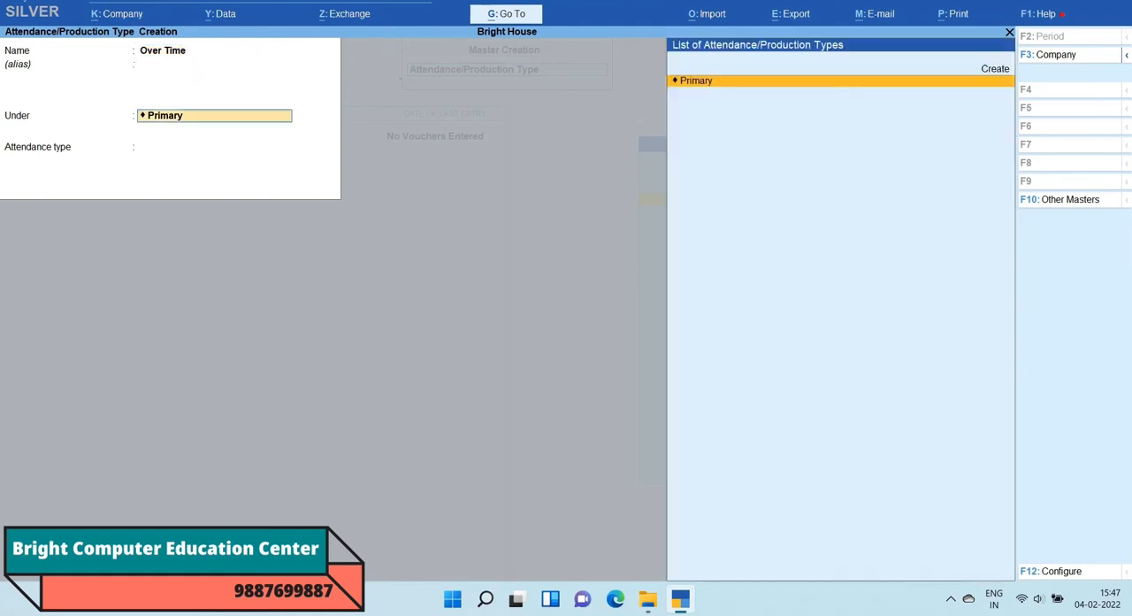
key(Return)
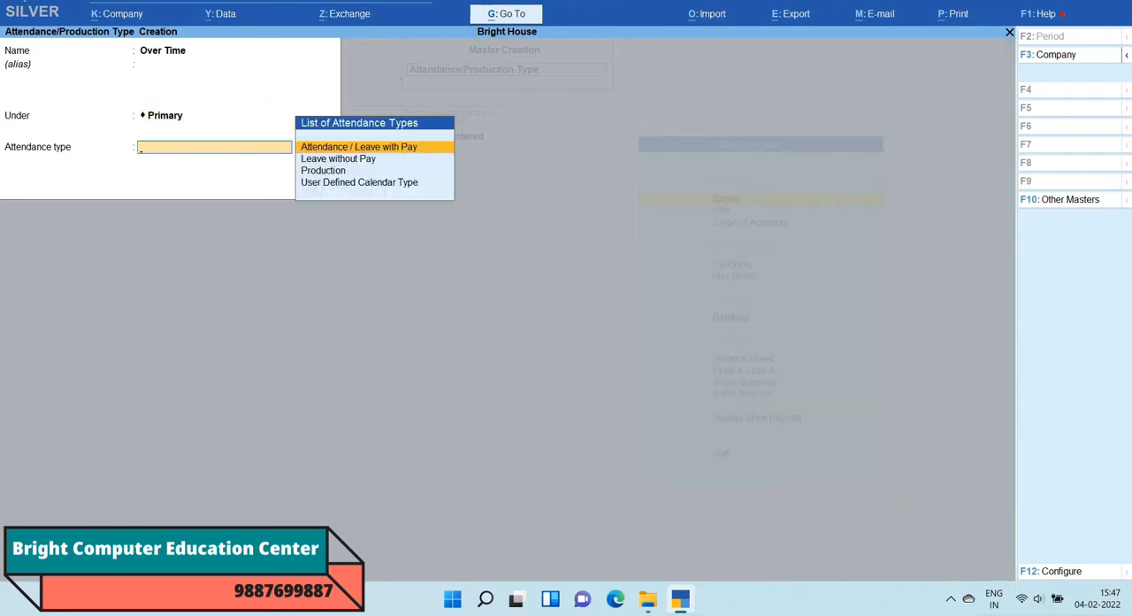
Step: Set the Over Time attendance type to Production with Hours as its unit, save it, and return to the list of masters
key(Down)
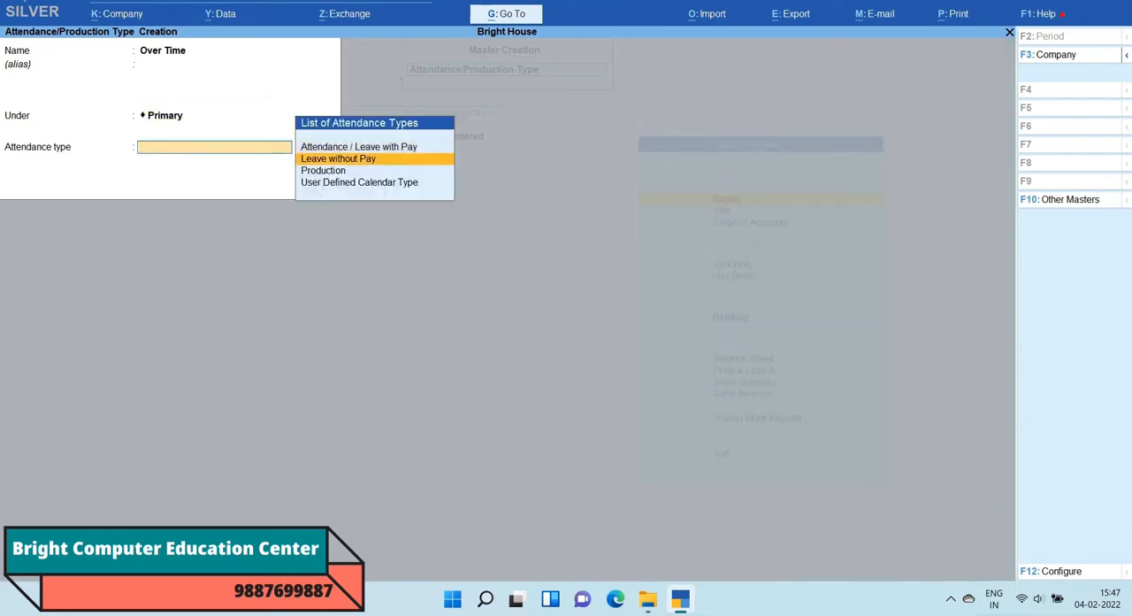
key(Down)
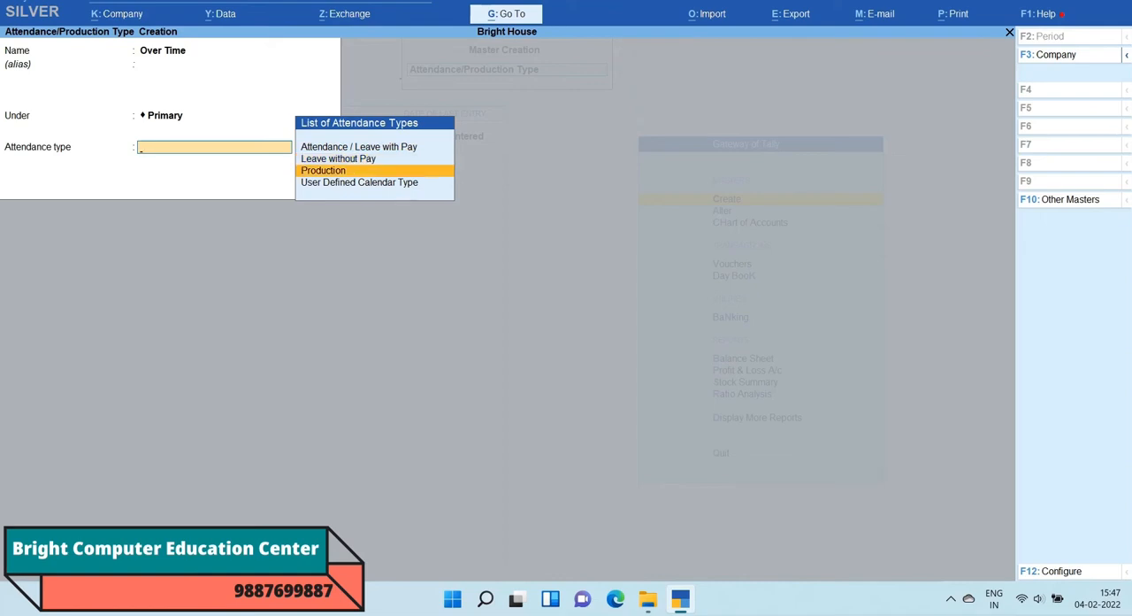
key(Down)
key(Up)
key(Return)
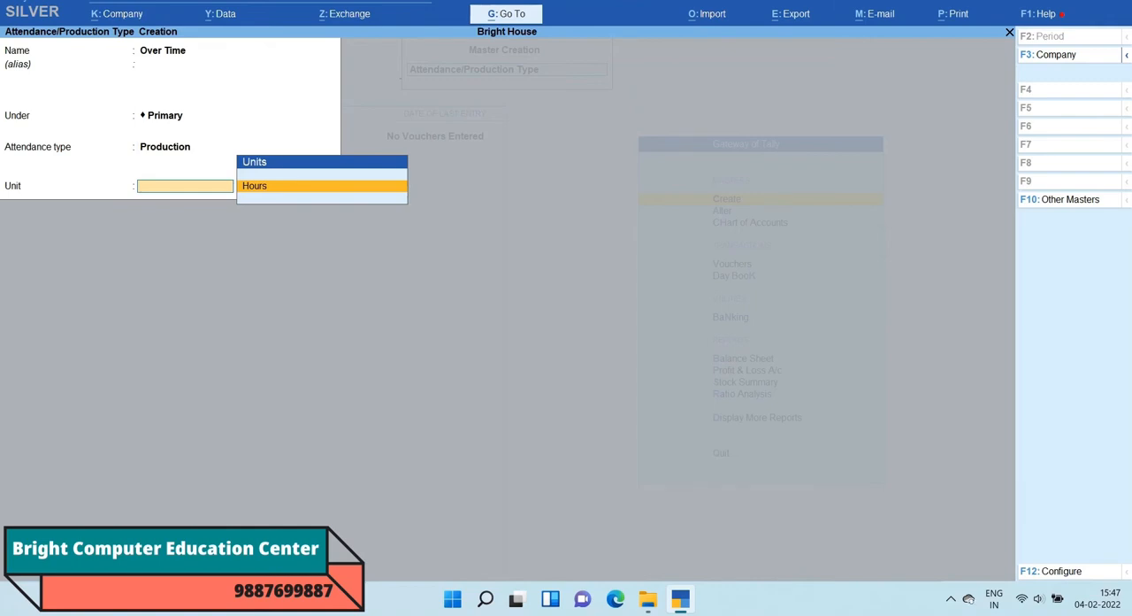
key(Return)
key(Return)
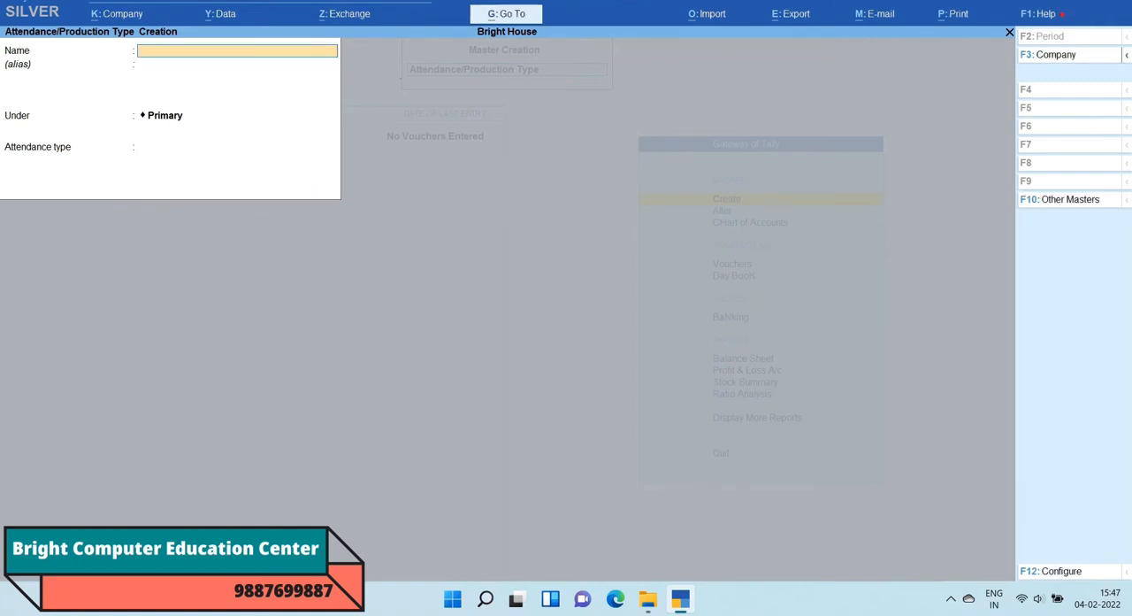
key(Escape)
key(Return)
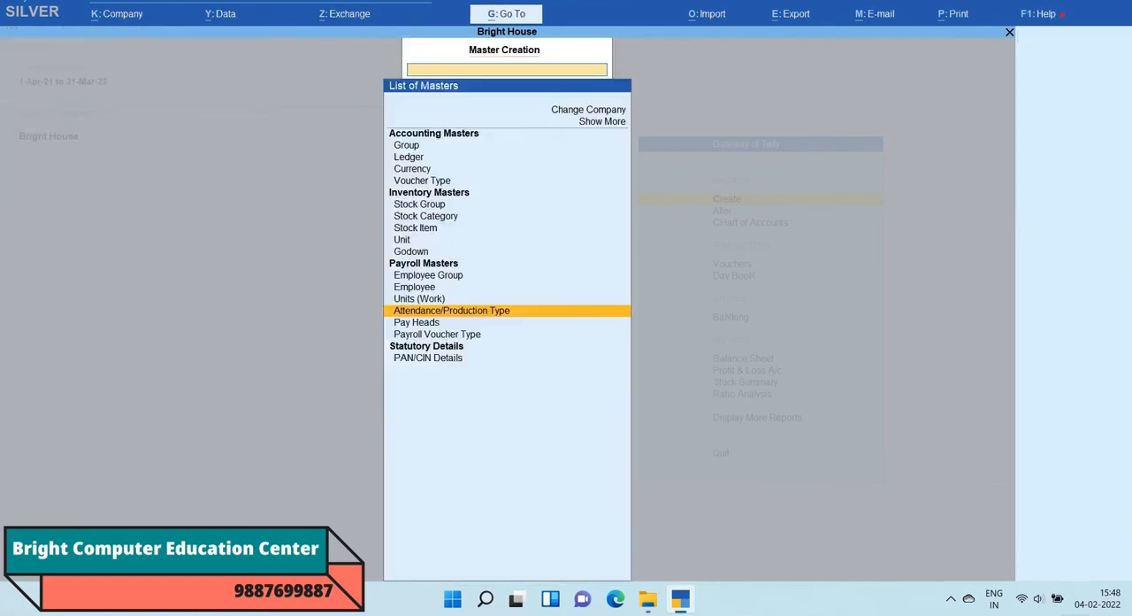
Step: Create an employee group named Manager under Primary, without an alias or salary details
key(Up)
key(Up)
key(Up)
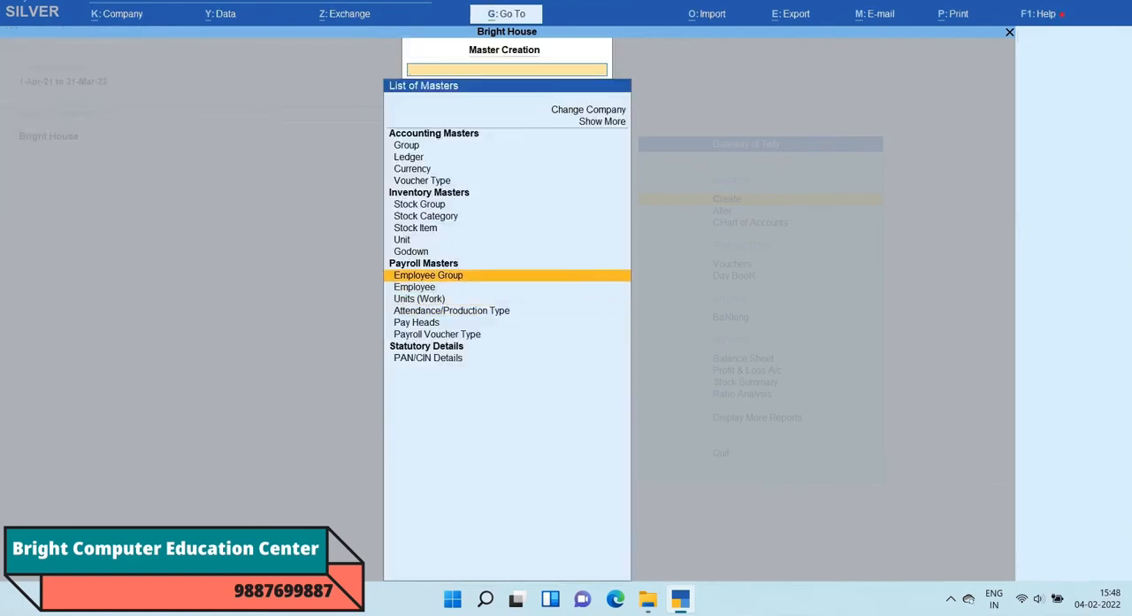
key(Return)
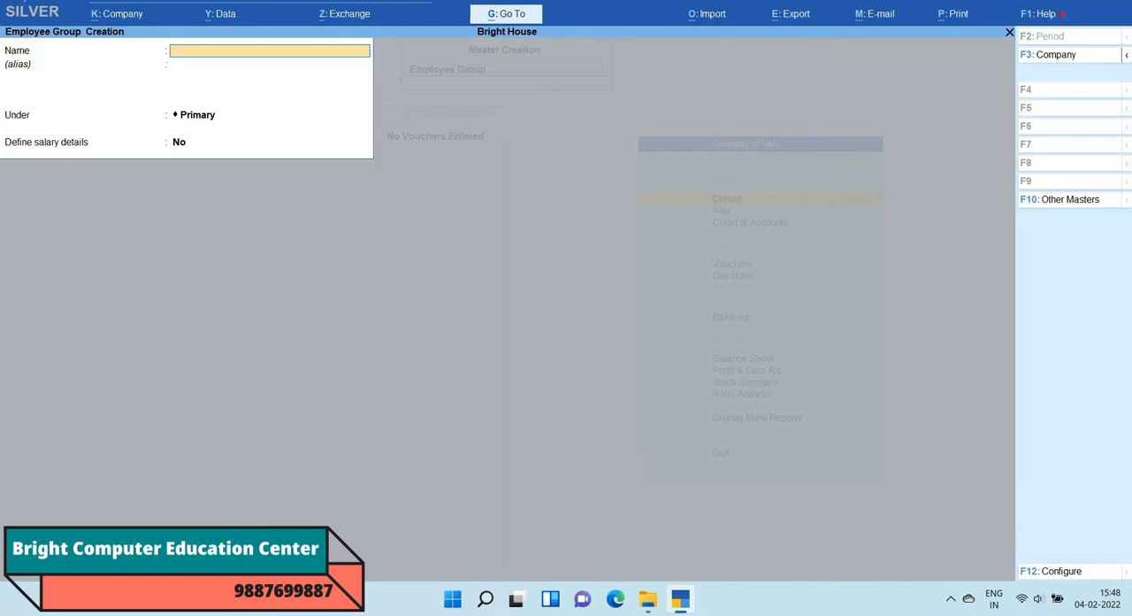
text(Manage)
key(Return)
key(Return)
key(Return)
key(Return)
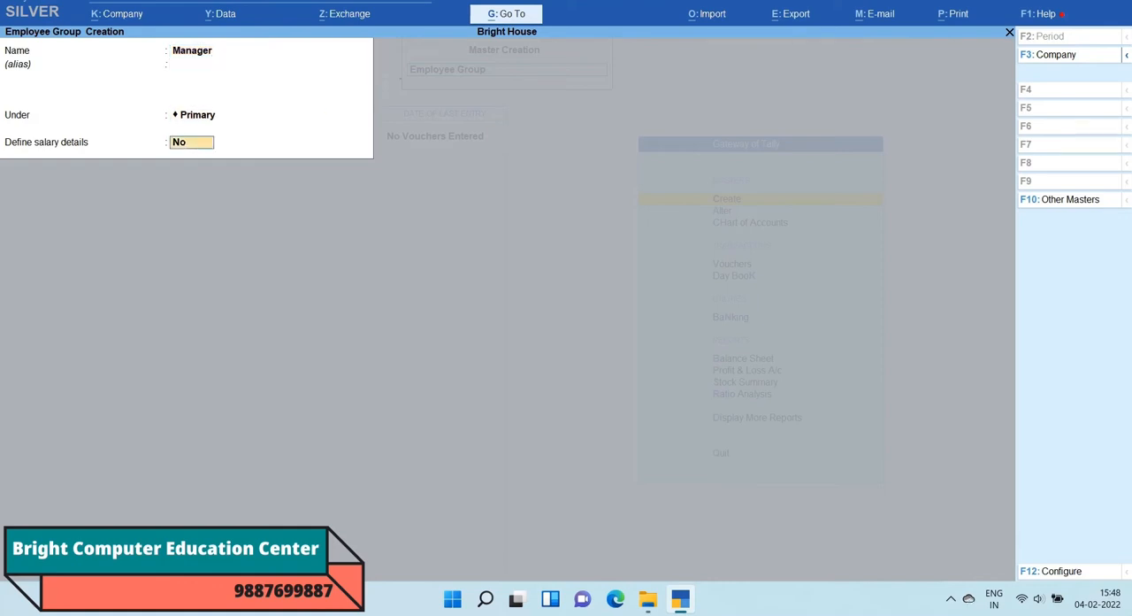
key(Return)
Step: Create an employee group named Clerk under Primary, without an alias or salary details
text(Clerk)
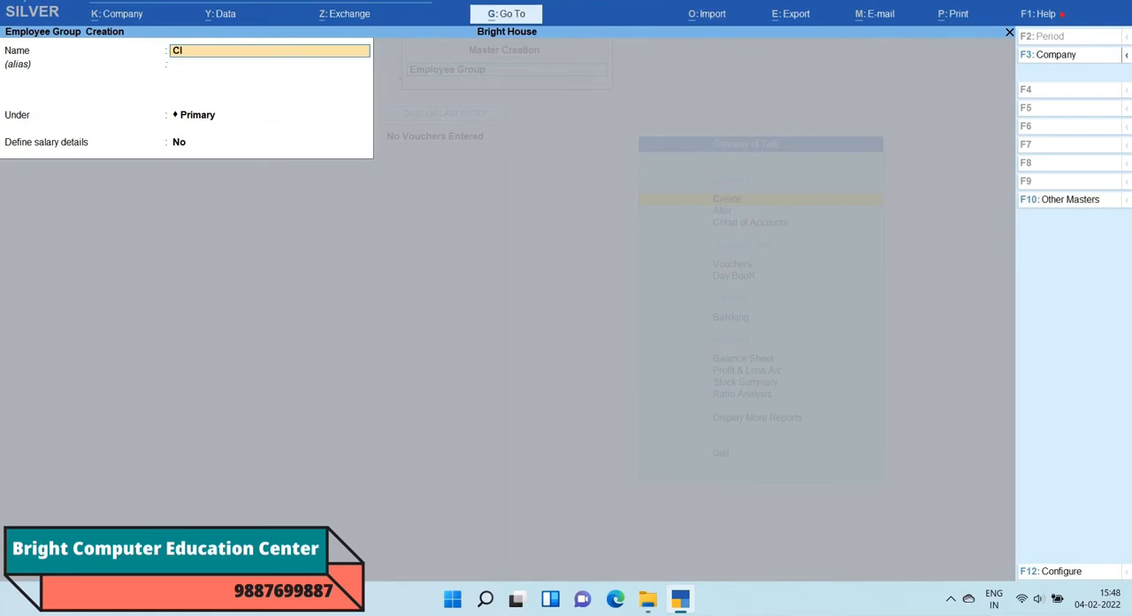
key(Return)
key(Return)
key(Return)
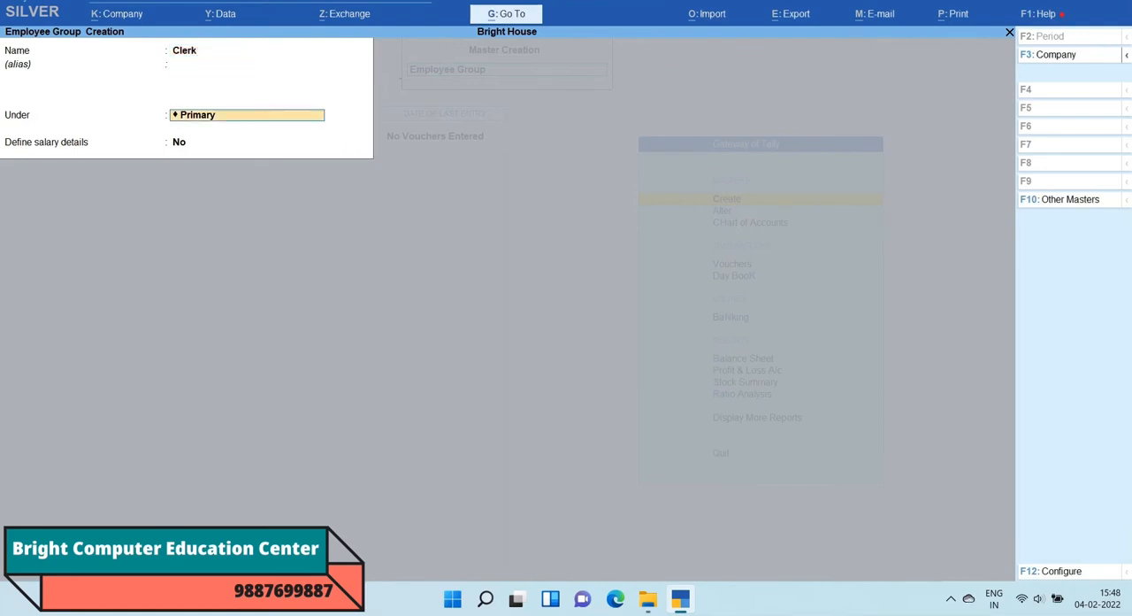
key(Return)
Step: Create an employee group named Other Staff under Primary, without an alias or salary details
key(Return)
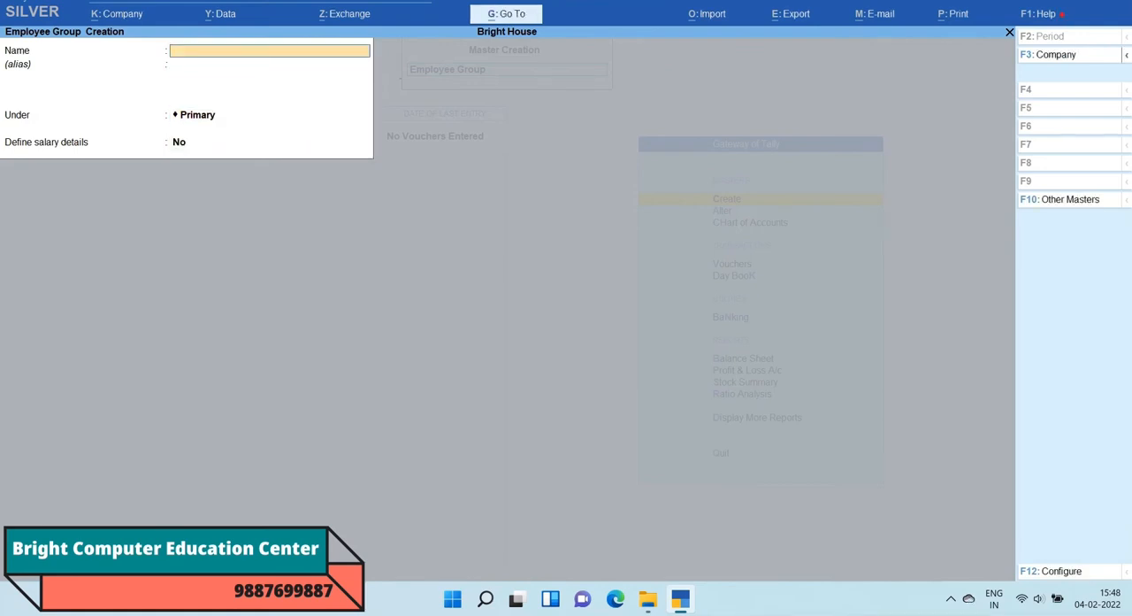
text(Other Staff)
key(Return)
key(Return)
key(Return)
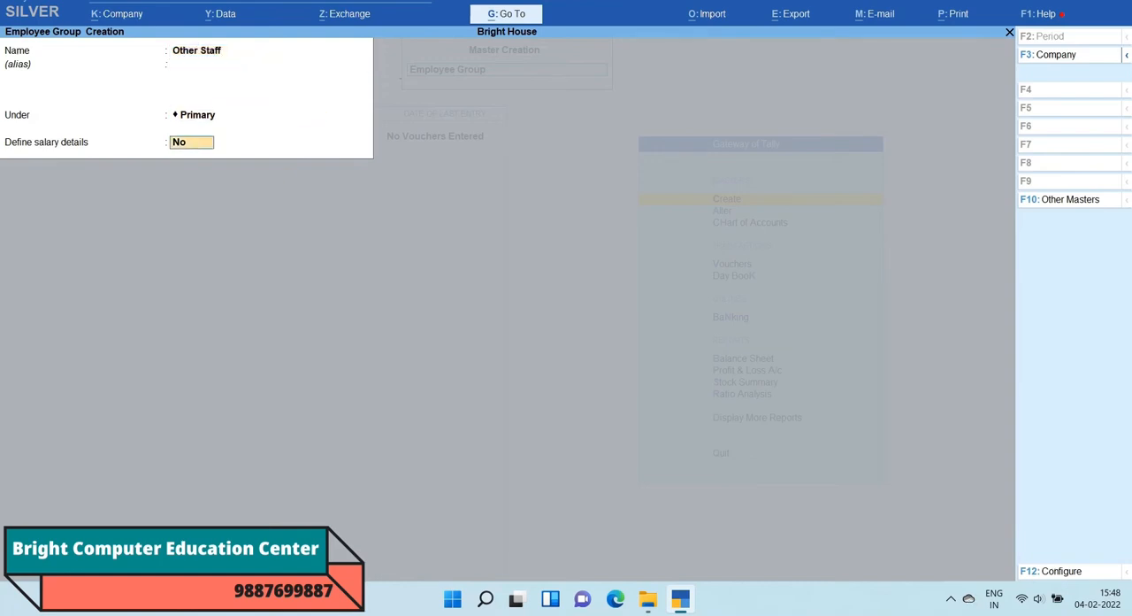
key(Return)
key(Return)
Step: Create an employee group named Accountant under Primary without salary details, and return to the list of masters
text(Acc)
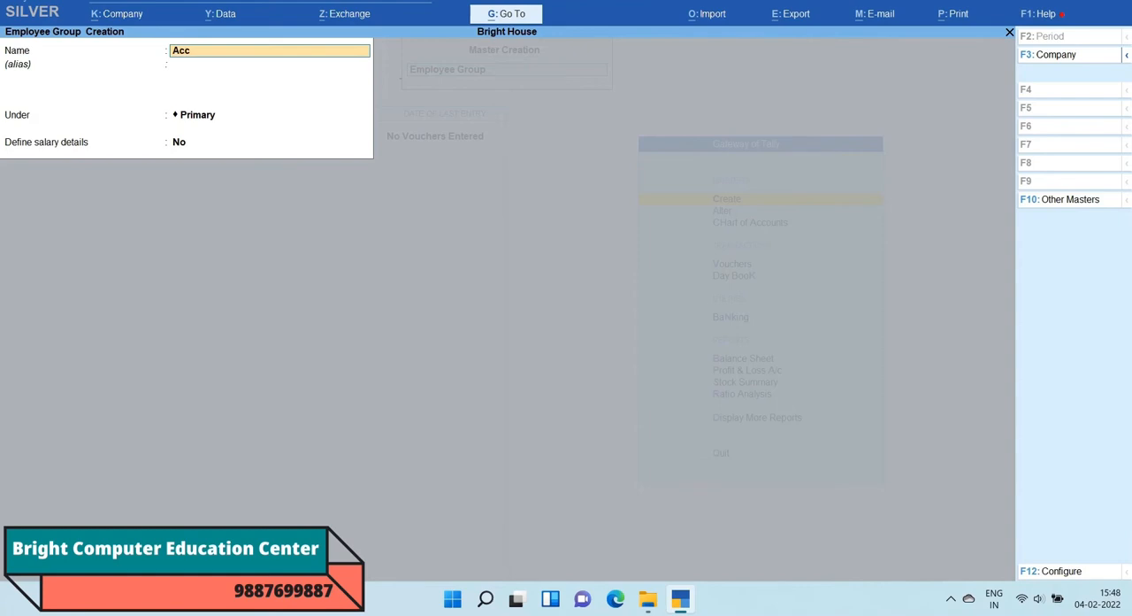
text(ountant)
key(Return)
key(Return)
Step: Start a new employee record, enter the employee's name without an alias, and place it under the Accountant group
key(Return)
key(Return)
key(Return)
key(Escape)
key(Return)
key(Down)
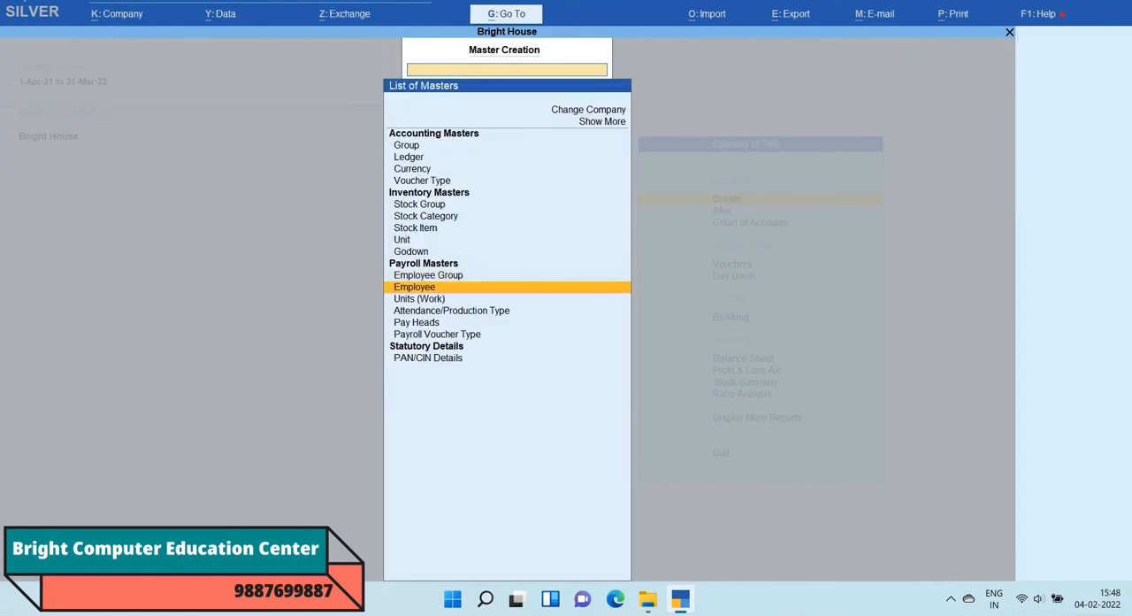
key(Return)
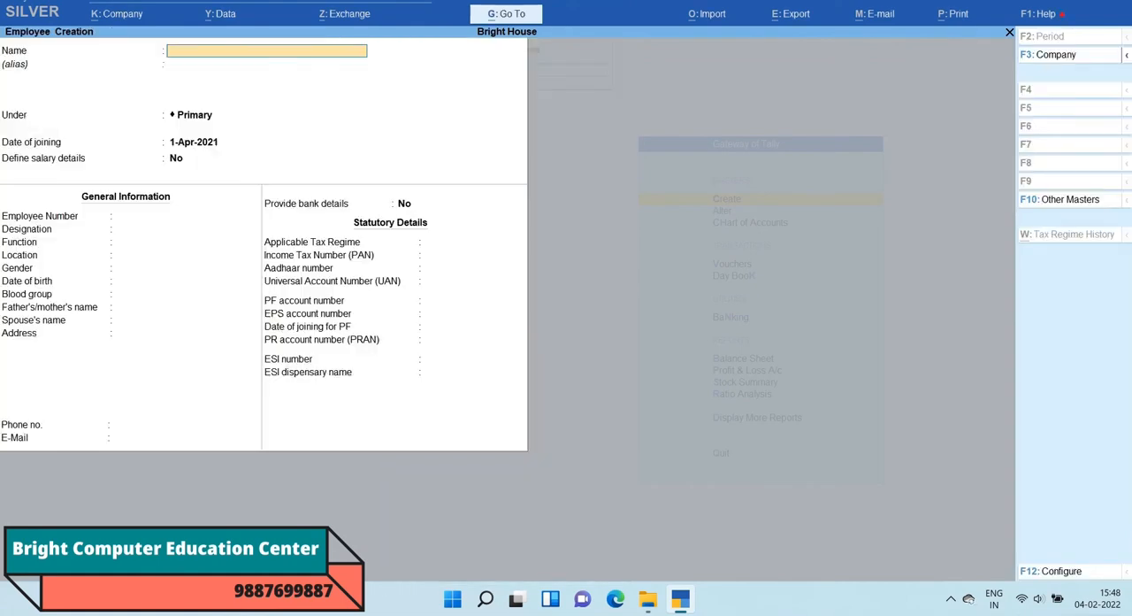
text(Ram)
key(Return)
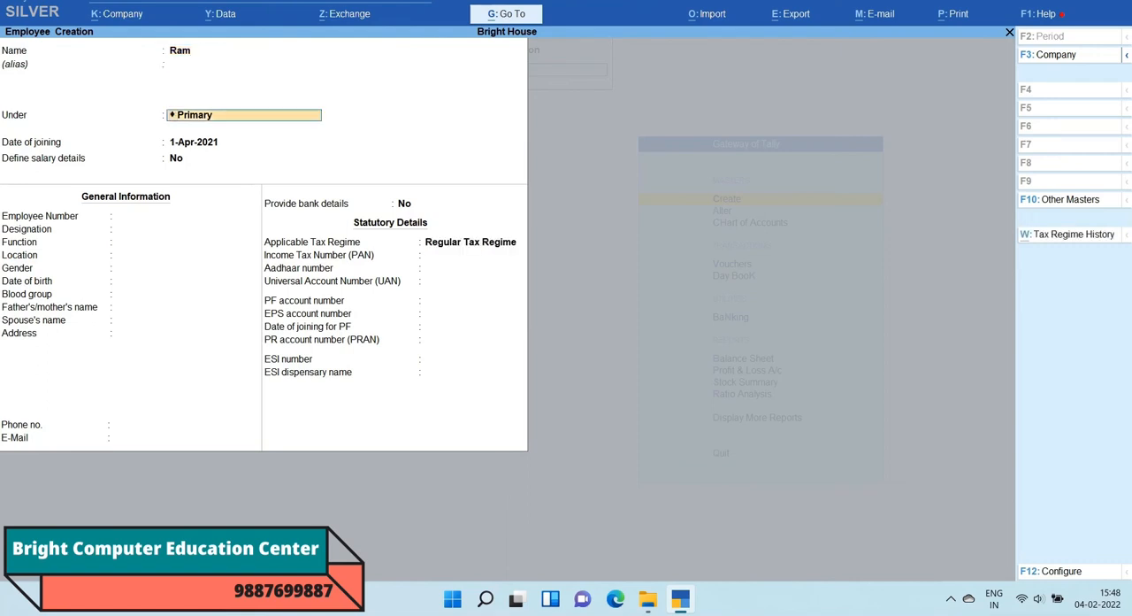
key(BackSpace)
key(Down)
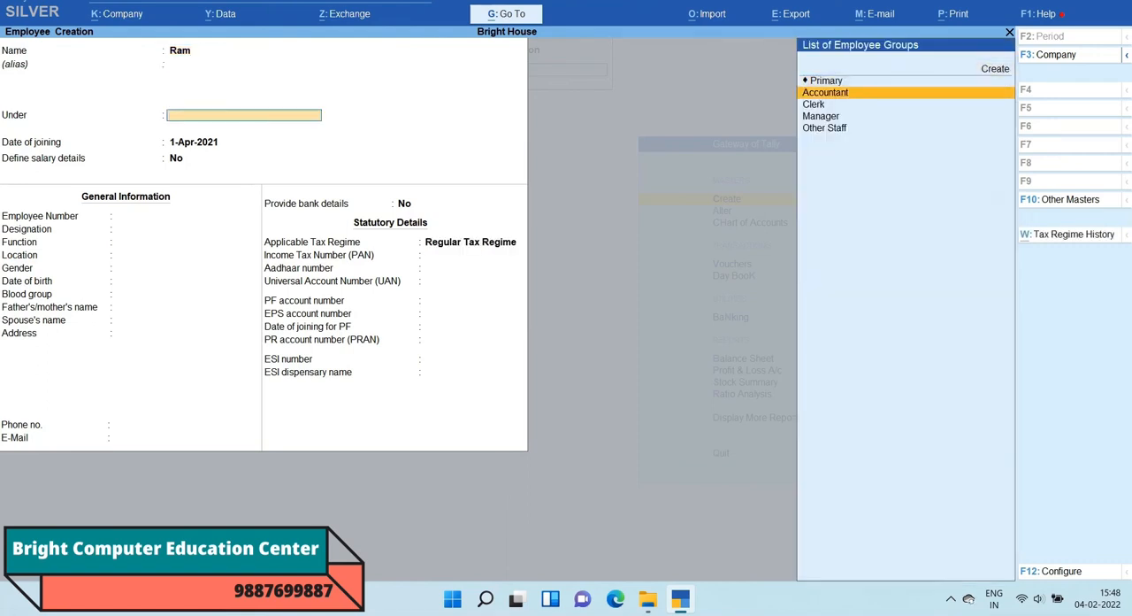
key(Return)
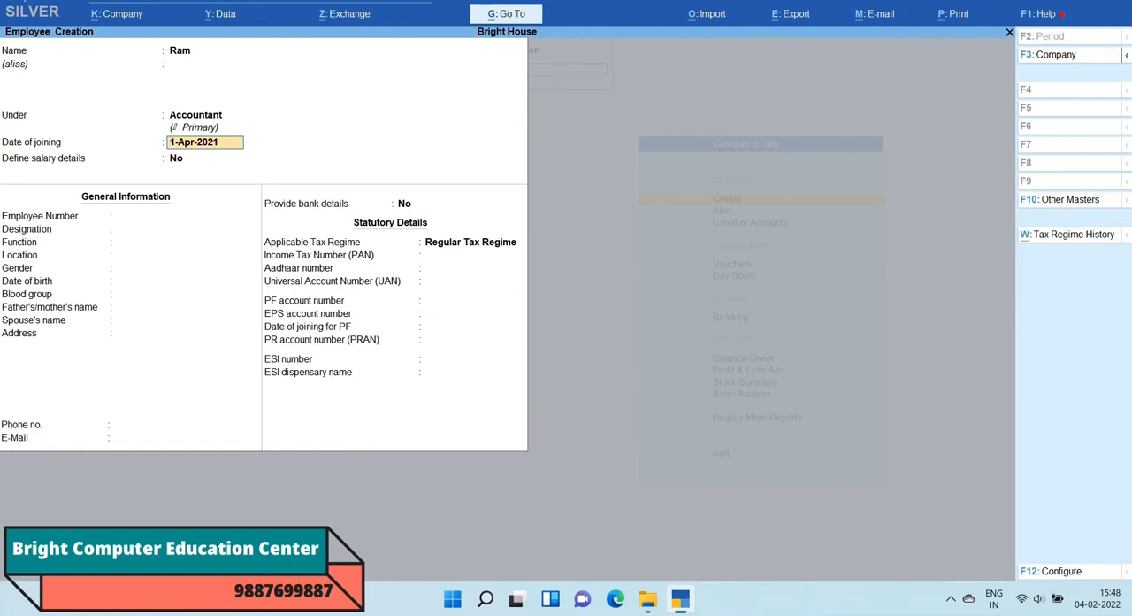
Step: Keep 1-Apr-2021 as the joining date and No for salary details, leaving employee number, designation, function and location blank
key(Return)
key(Return)
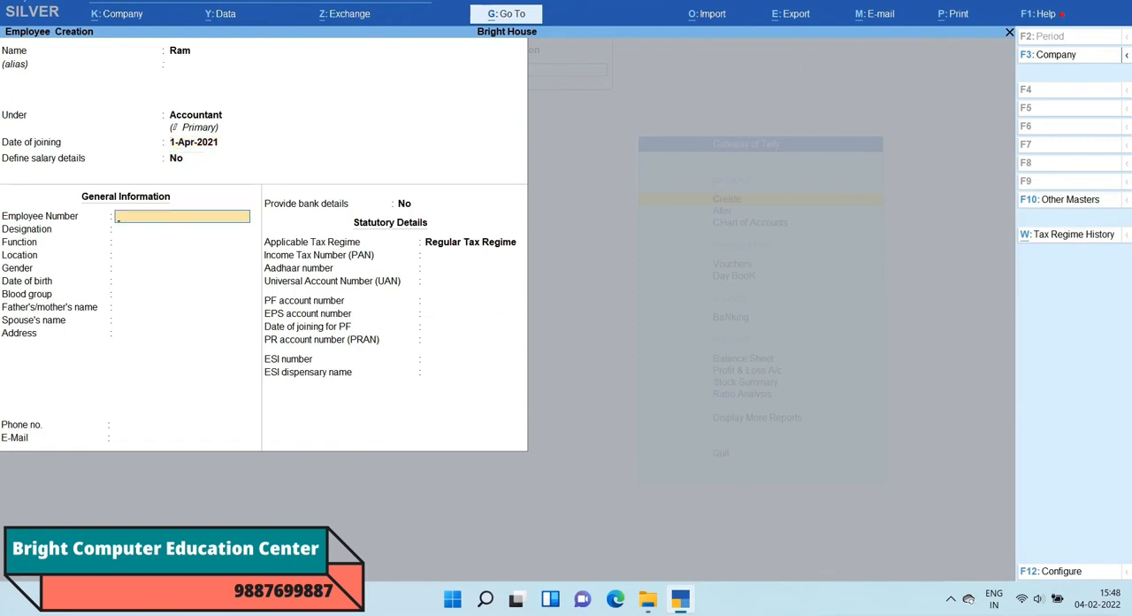
key(Return)
key(Return)
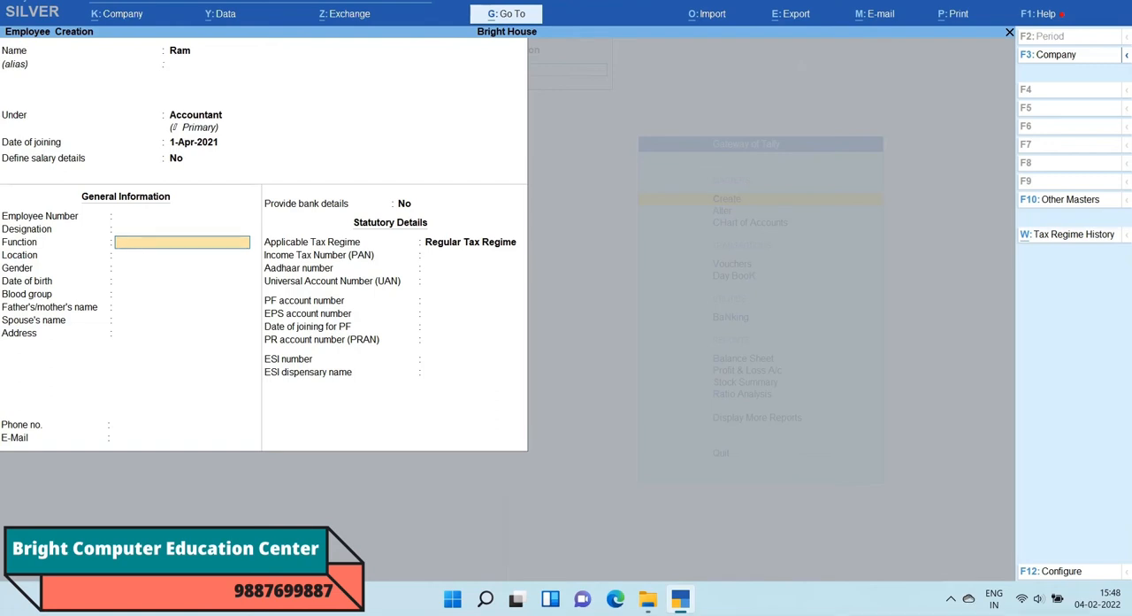
key(Return)
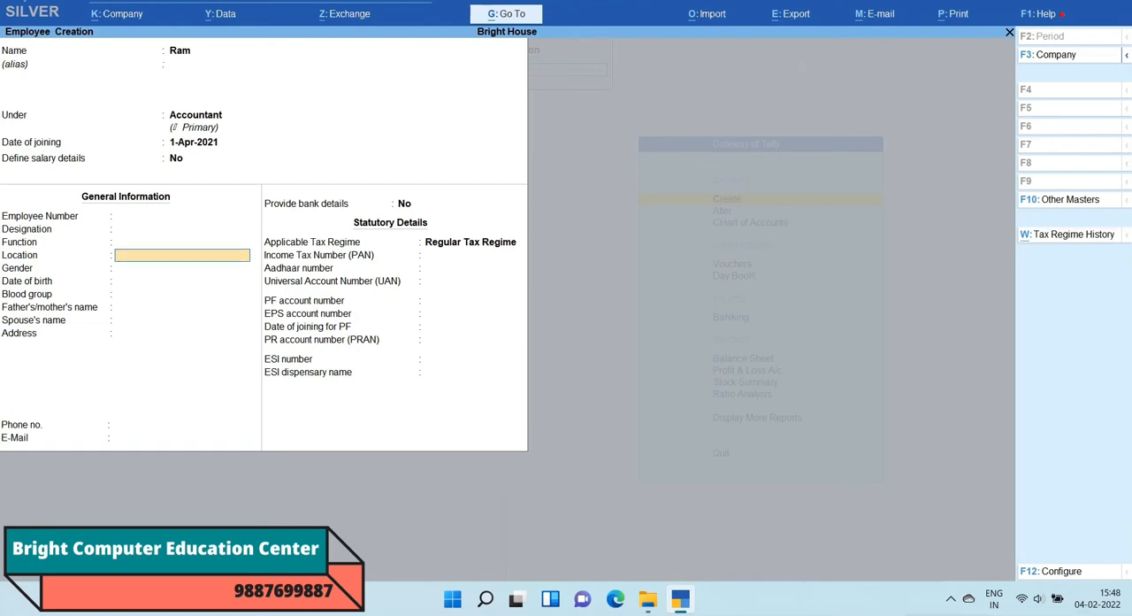
key(Return)
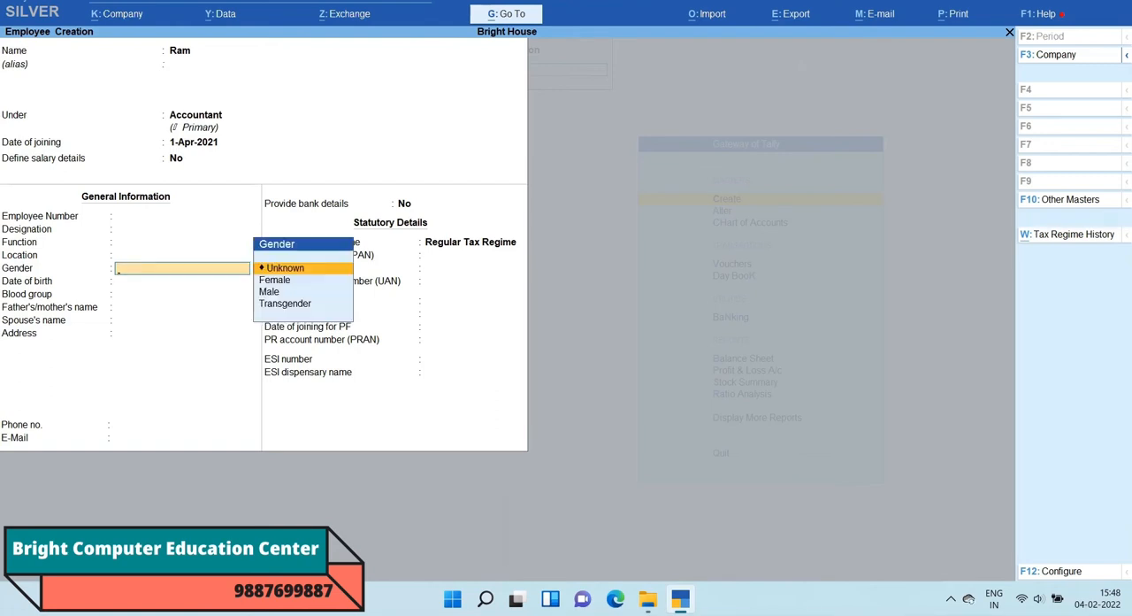
Step: Set the employee's gender to Male, leave the date of birth blank, and keep the blood group as Unknown
key(Down)
key(Down)
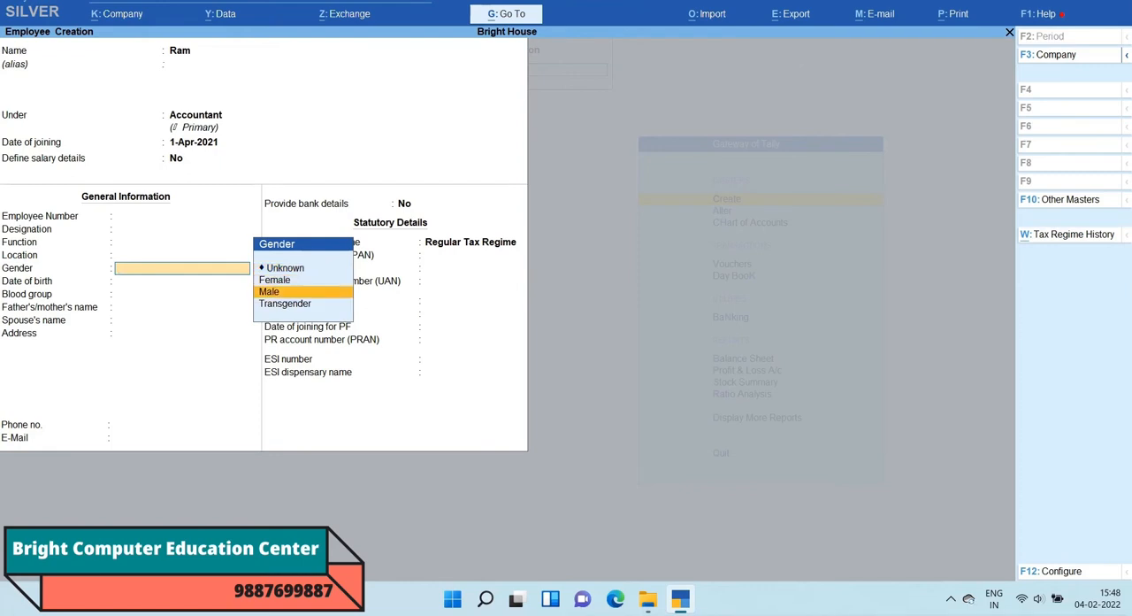
key(Return)
key(Return)
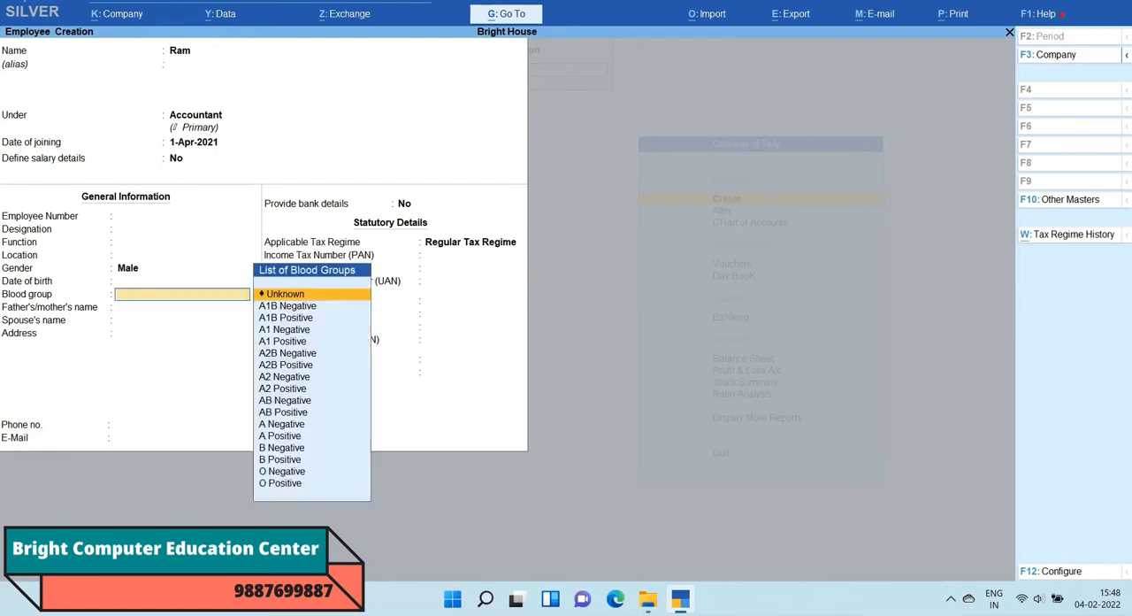
Step: Leave the family, address and contact fields blank, keep bank details at No, and choose Regular Tax Regime
key(Return)
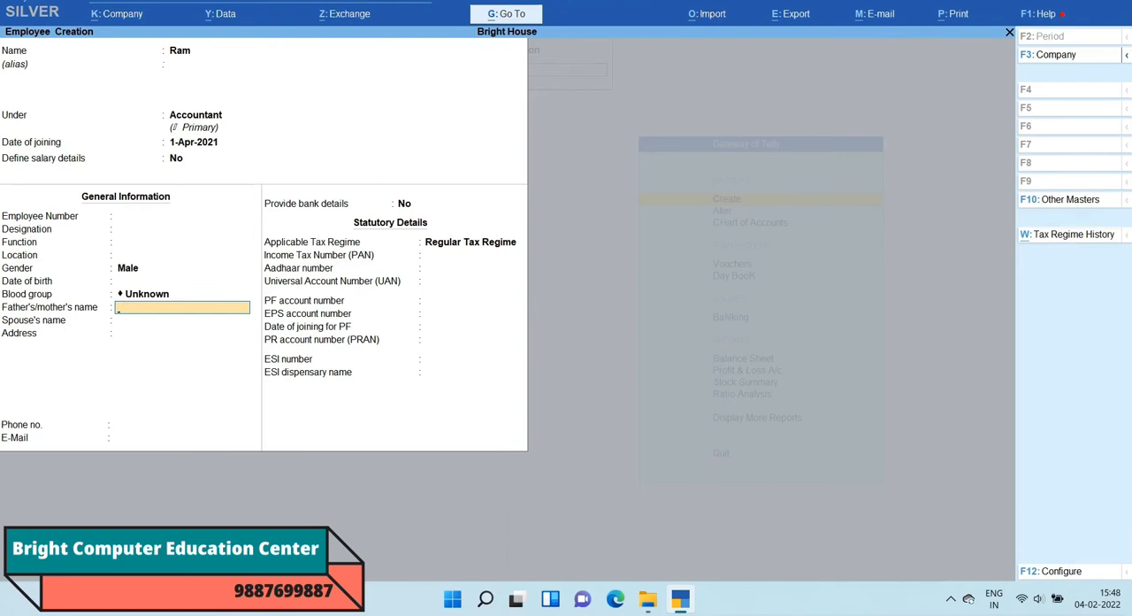
key(Return)
key(Return)
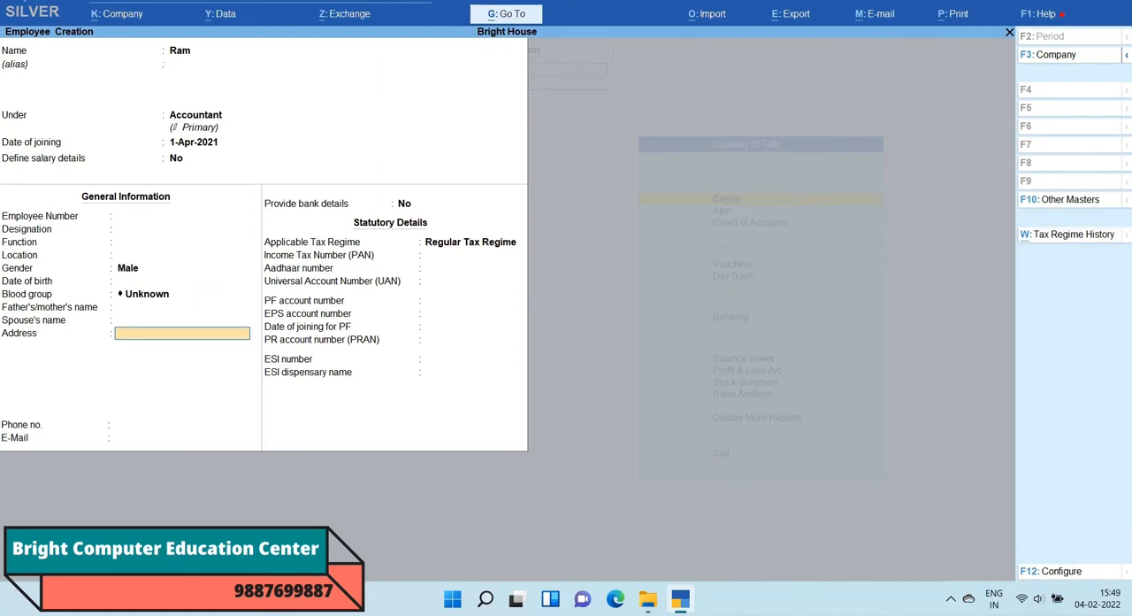
key(Return)
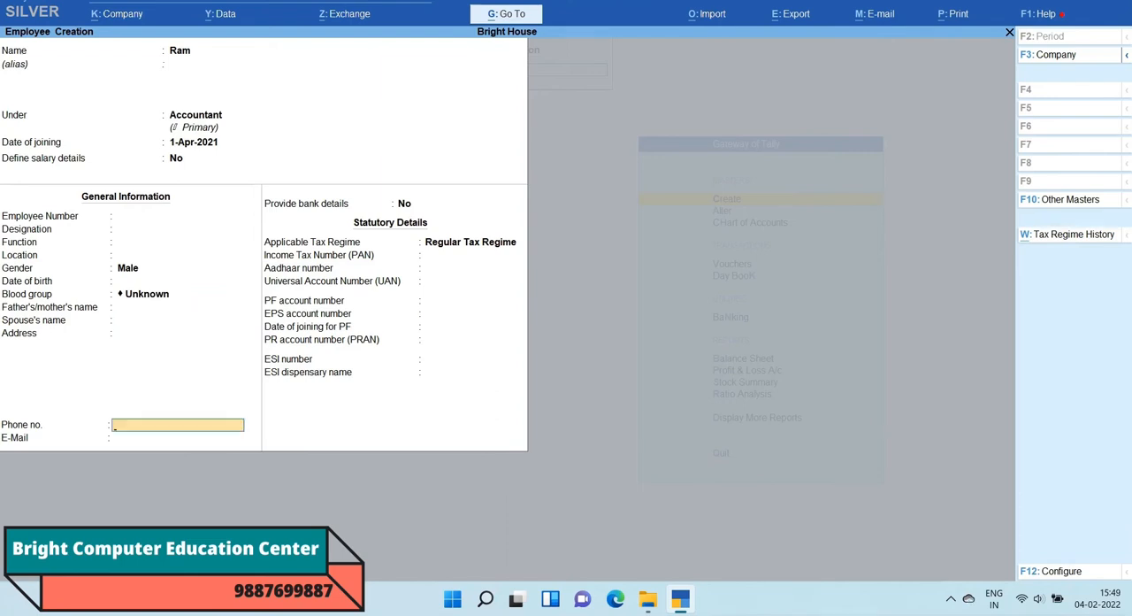
key(Return)
key(Return)
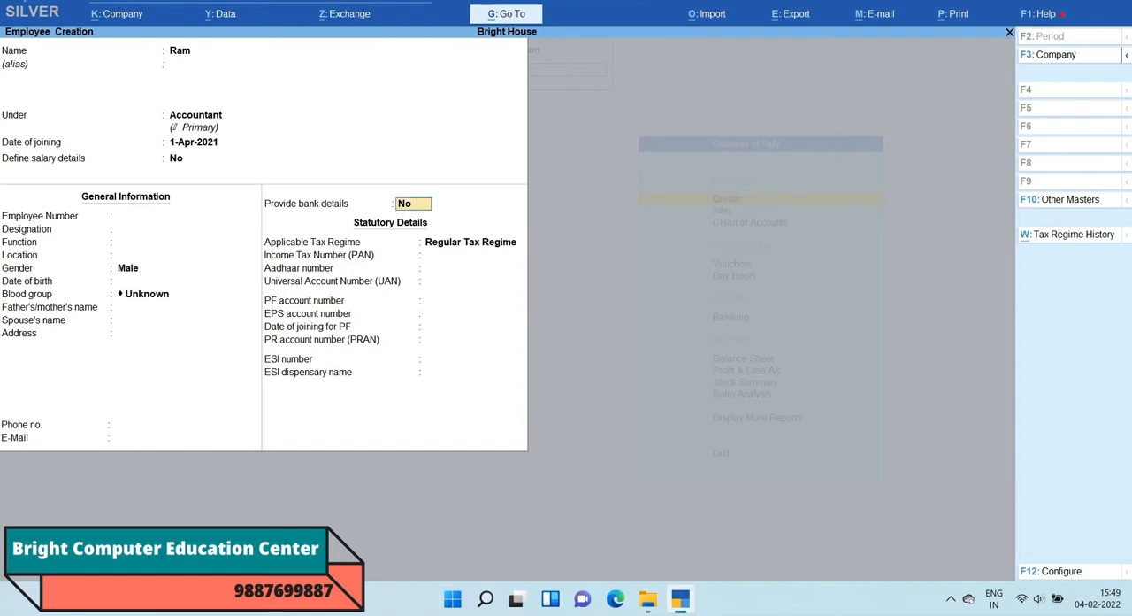
key(Return)
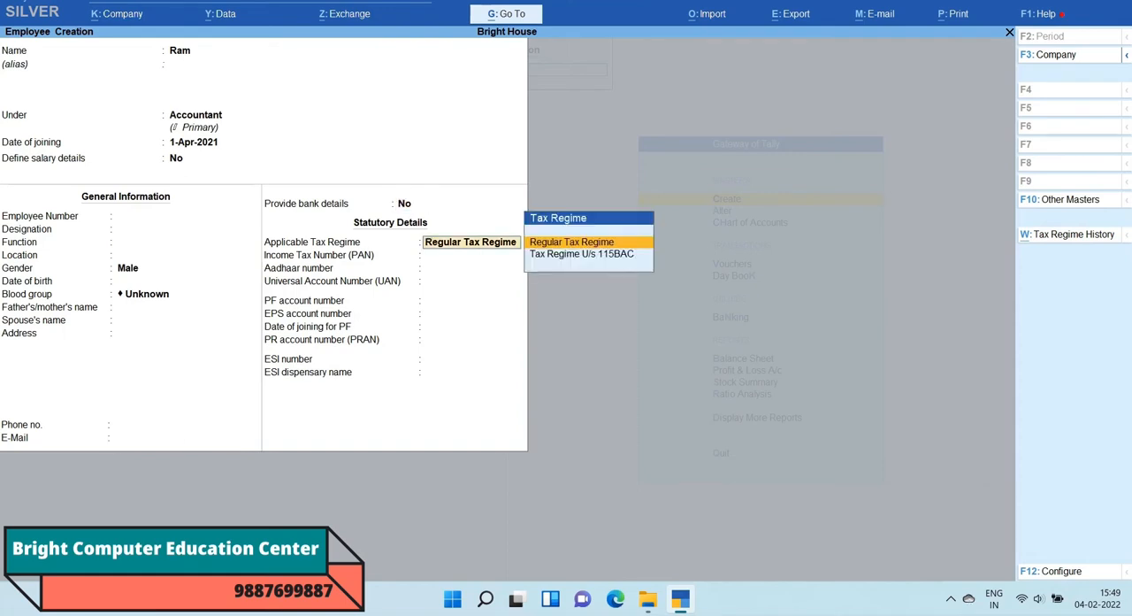
key(Return)
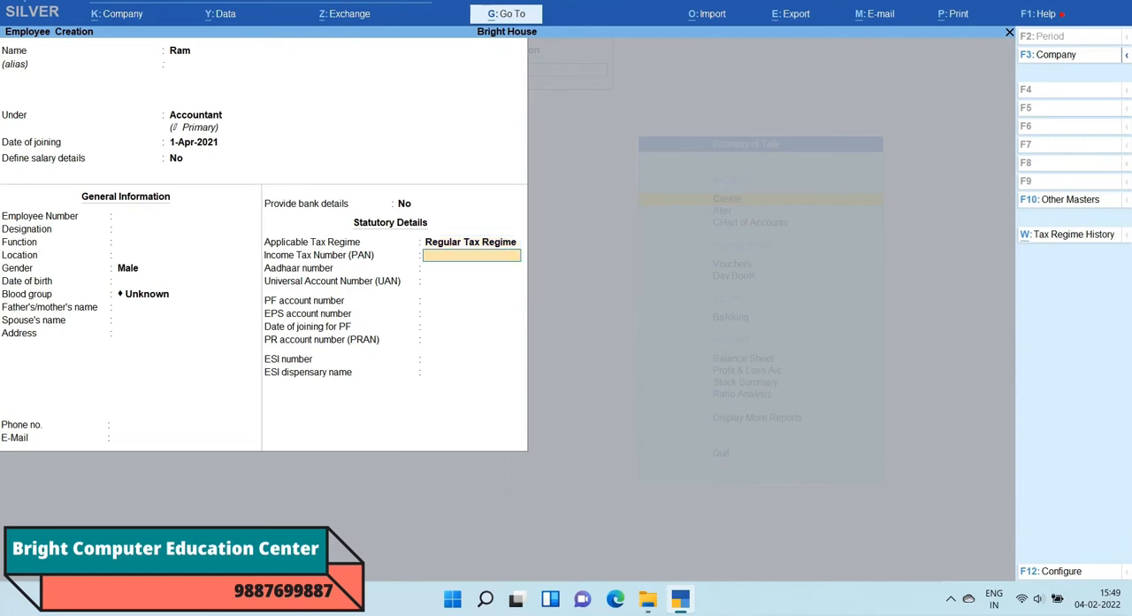
Step: Leave the PAN, Aadhaar, UAN, PF, EPS, PRAN and ESI details blank and save the employee
key(Return)
key(Return)
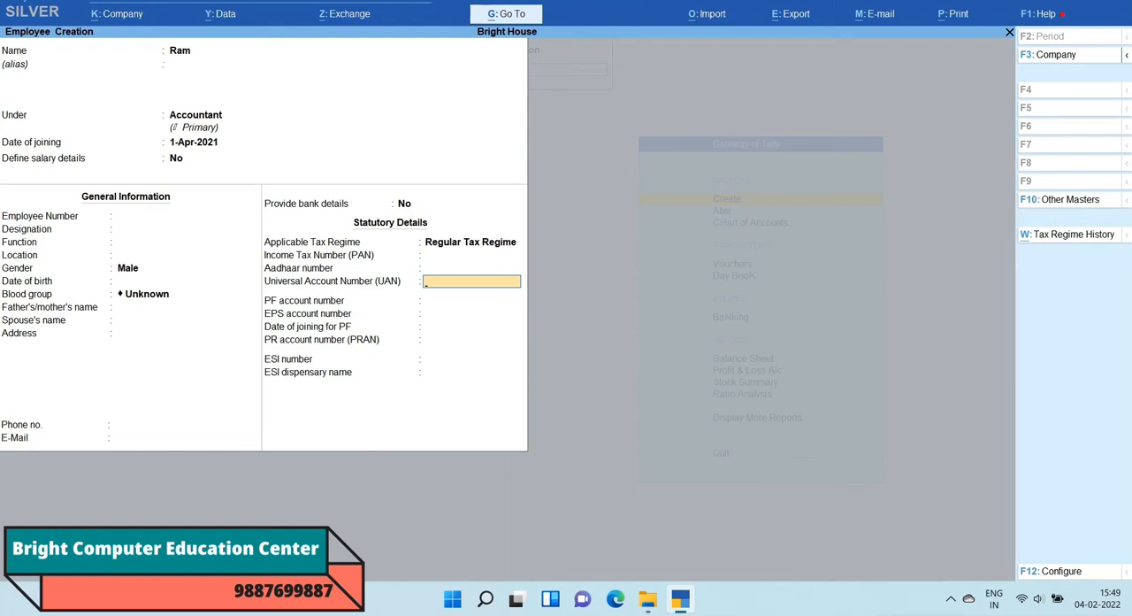
key(Return)
key(Return)
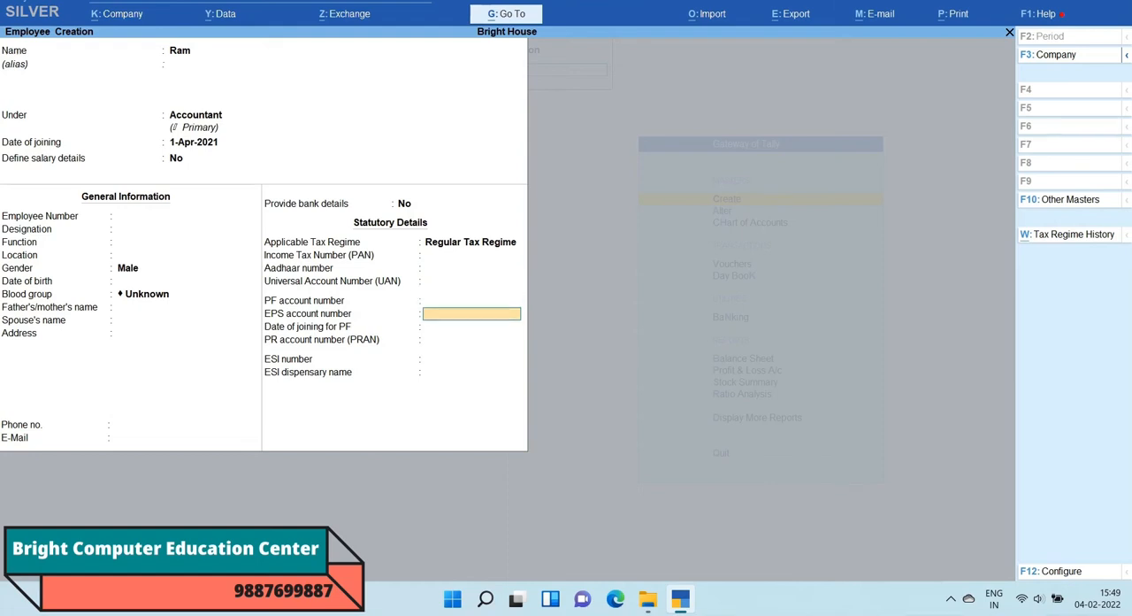
key(Return)
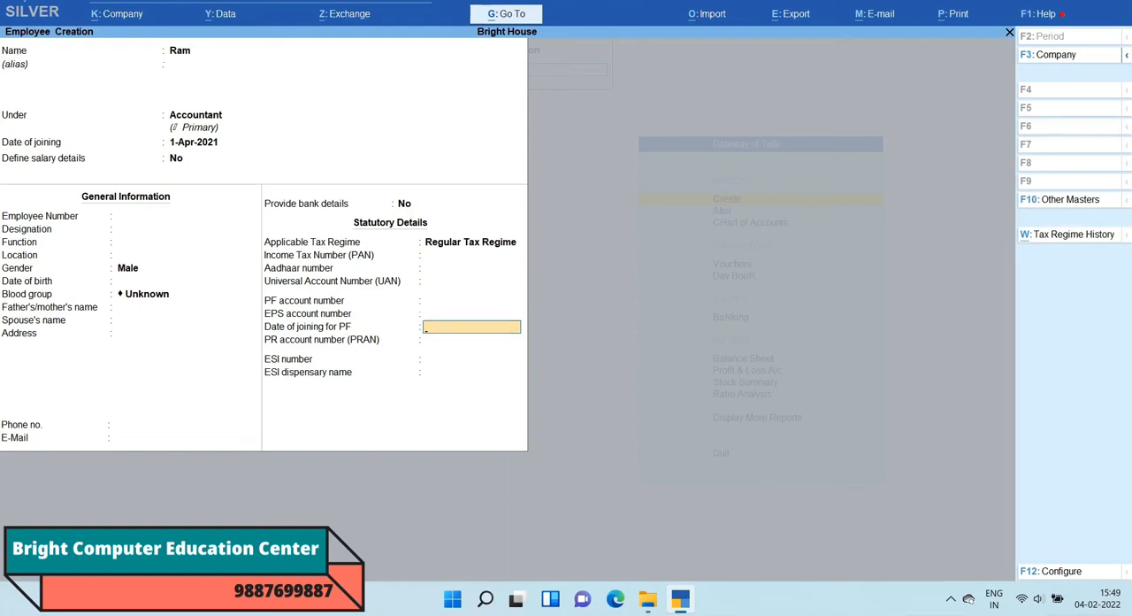
key(Return)
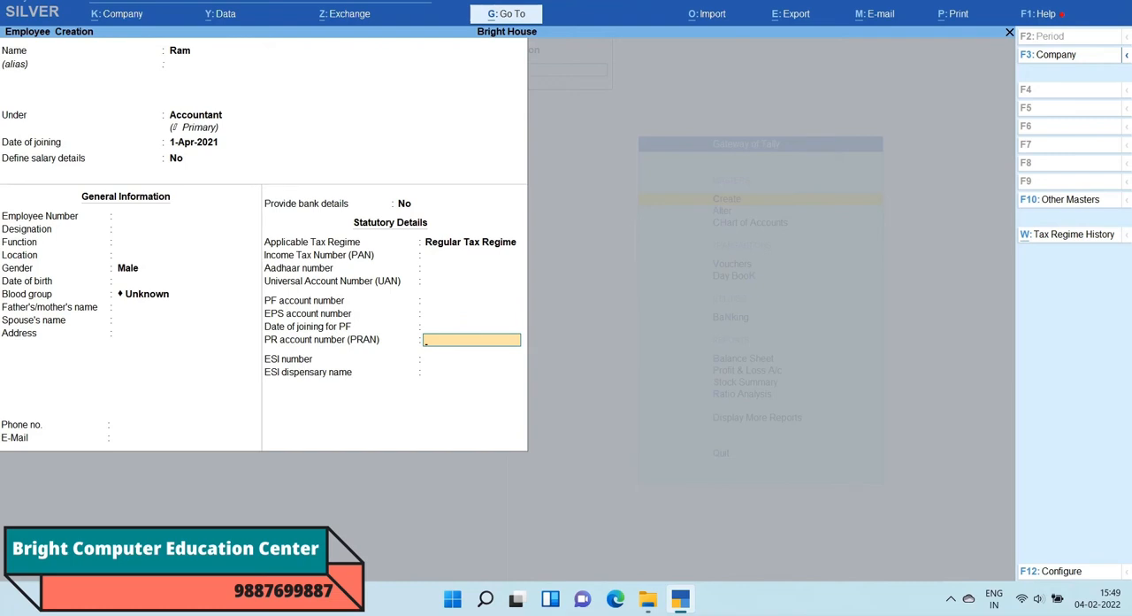
key(Return)
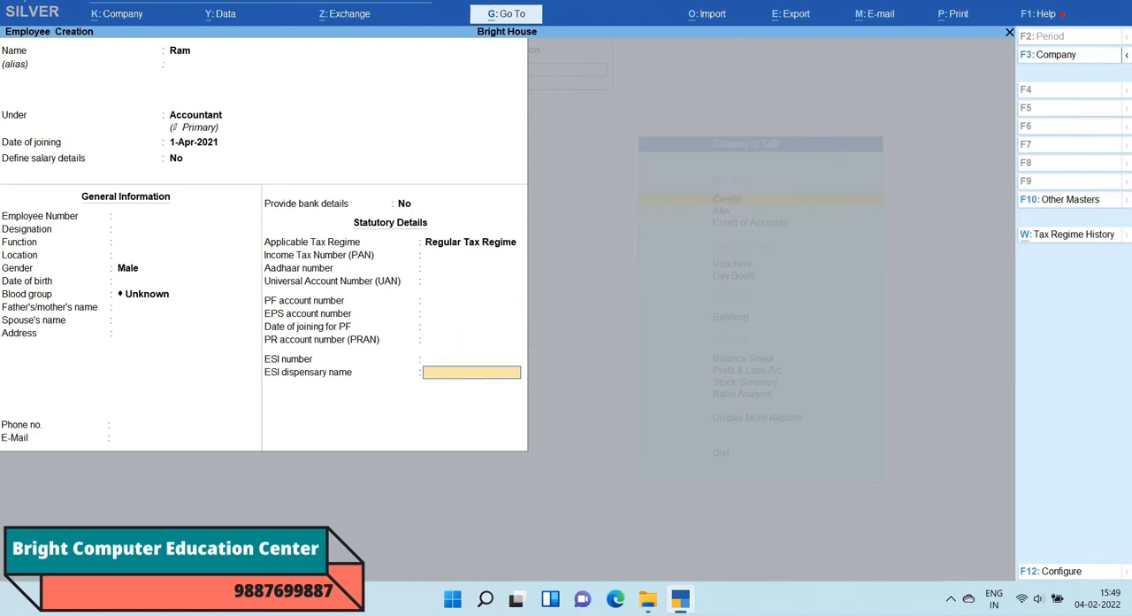
key(Return)
key(Return)
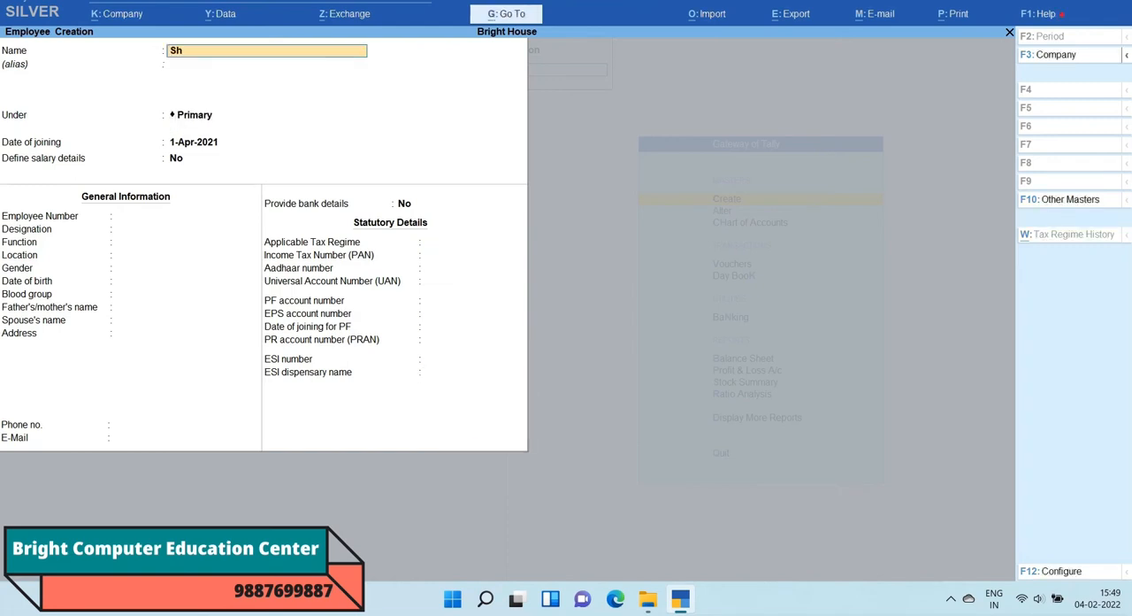
Step: Enter the second employee's name without an alias and place the record under the Clerk group
text(Shyam)
key(Return)
key(Return)
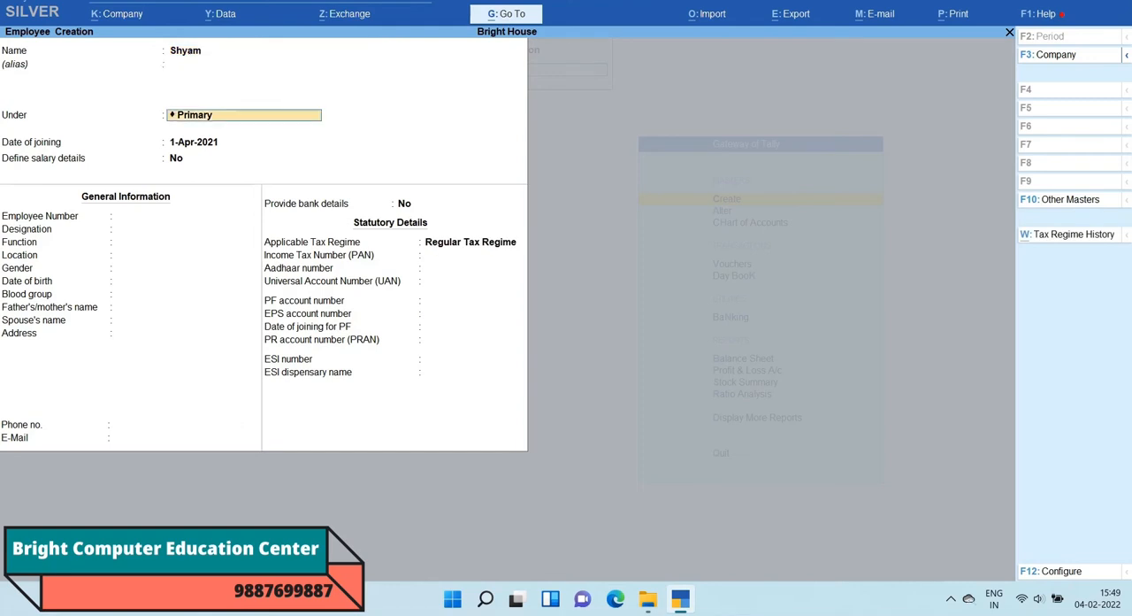
key(space)
key(Down)
key(Down)
key(Down)
key(Down)
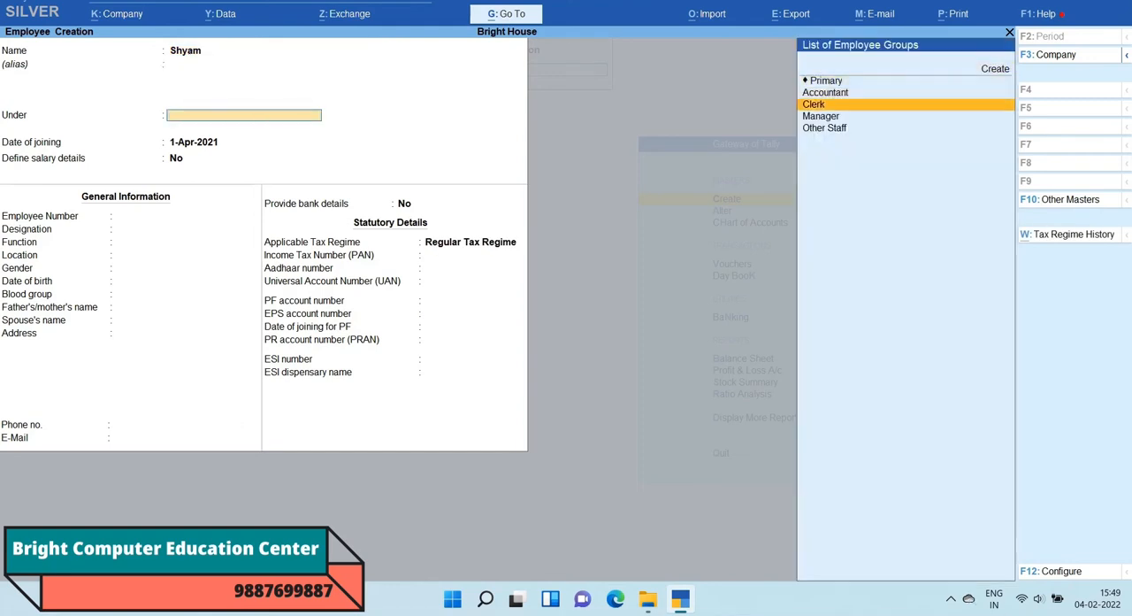
key(Return)
Step: Keep the second employee's joining date at 1-Apr-2021, salary details at No, and gender and blood group as Unknown
key(Return)
key(Return)
key(Return)
key(Return)
key(Return)
key(Return)
key(Return)
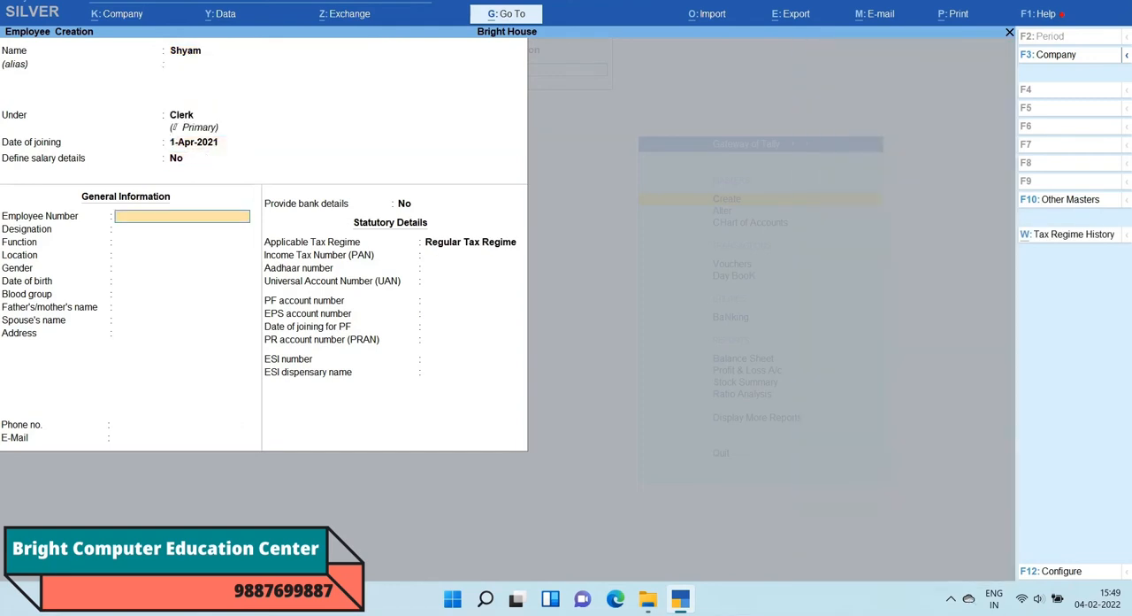
Step: Leave the second employee's family, contact and statutory details blank with Regular Tax Regime, and save the employee
key(Return)
key(Return)
key(Return)
key(Return)
key(Return)
key(Return)
key(Return)
key(Return)
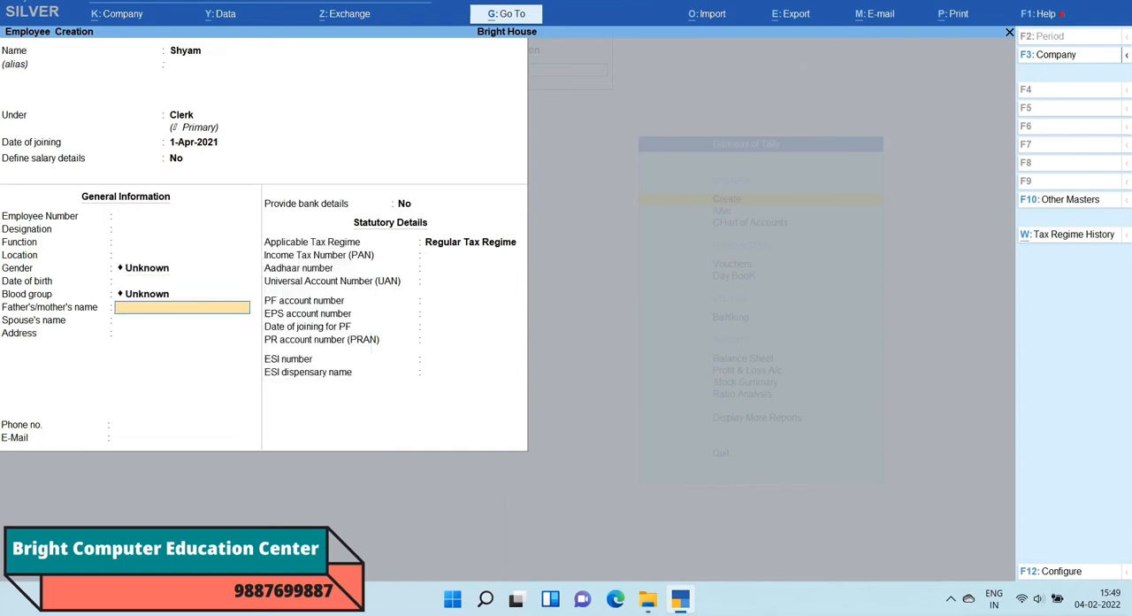
key(Return)
key(Return)
key(Return)
key(Return)
key(Return)
key(Return)
key(Return)
key(Return)
key(Return)
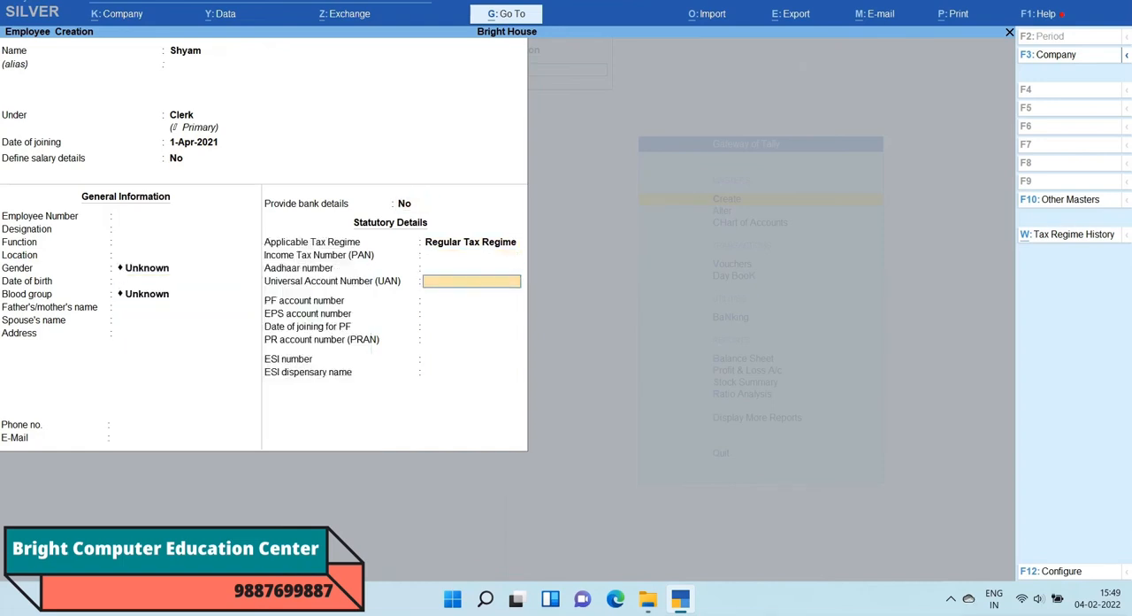
Step: Enter the third employee's name without an alias, keeping the joining date at 1-Apr-2021 and salary details at No
key(Return)
key(Return)
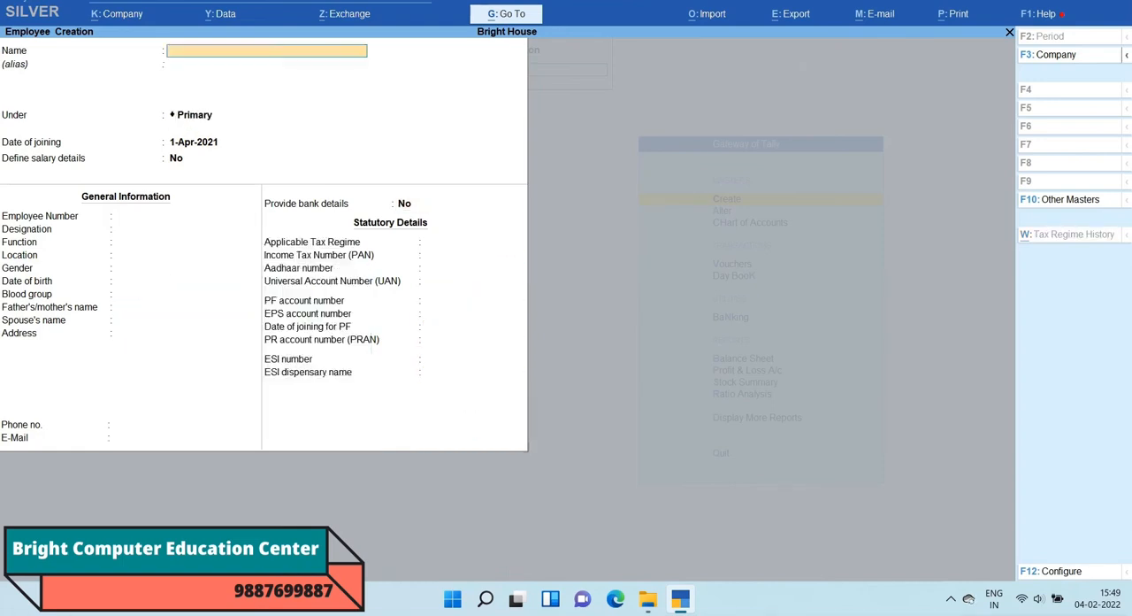
text(Gopal)
key(Return)
key(Return)
key(Return)
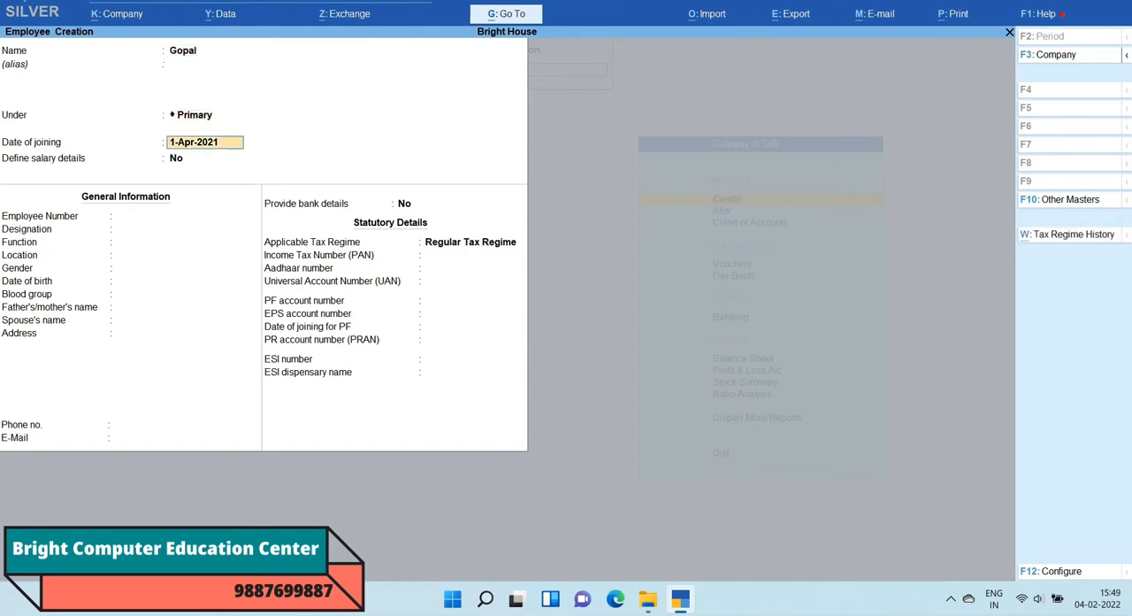
key(Return)
key(Return)
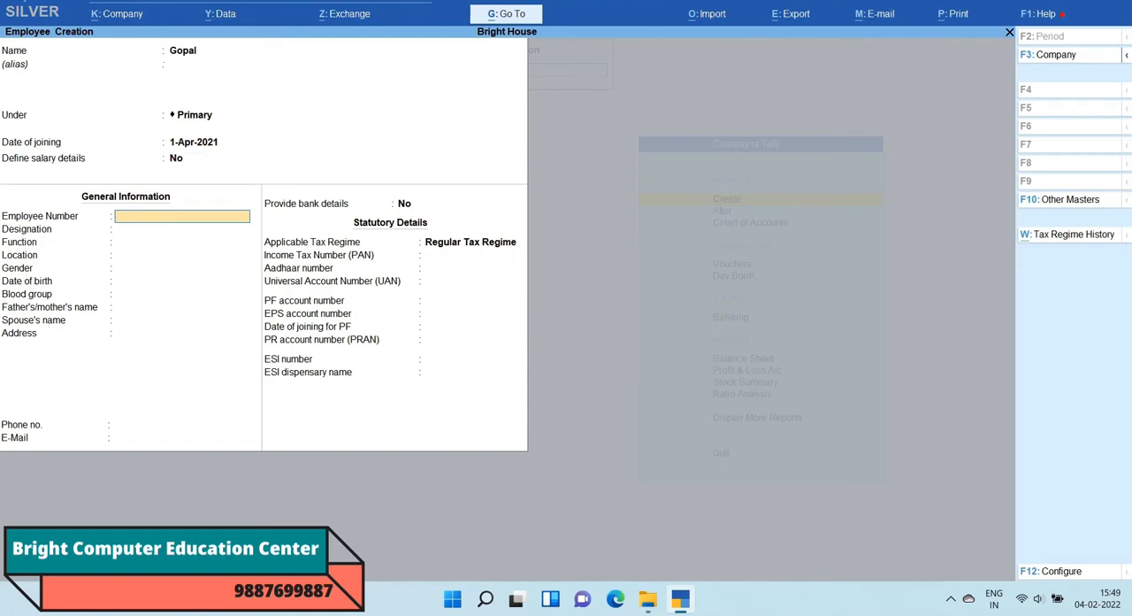
Step: Go back to the third employee's group and change it to Manager
key(BackSpace)
key(BackSpace)
key(BackSpace)
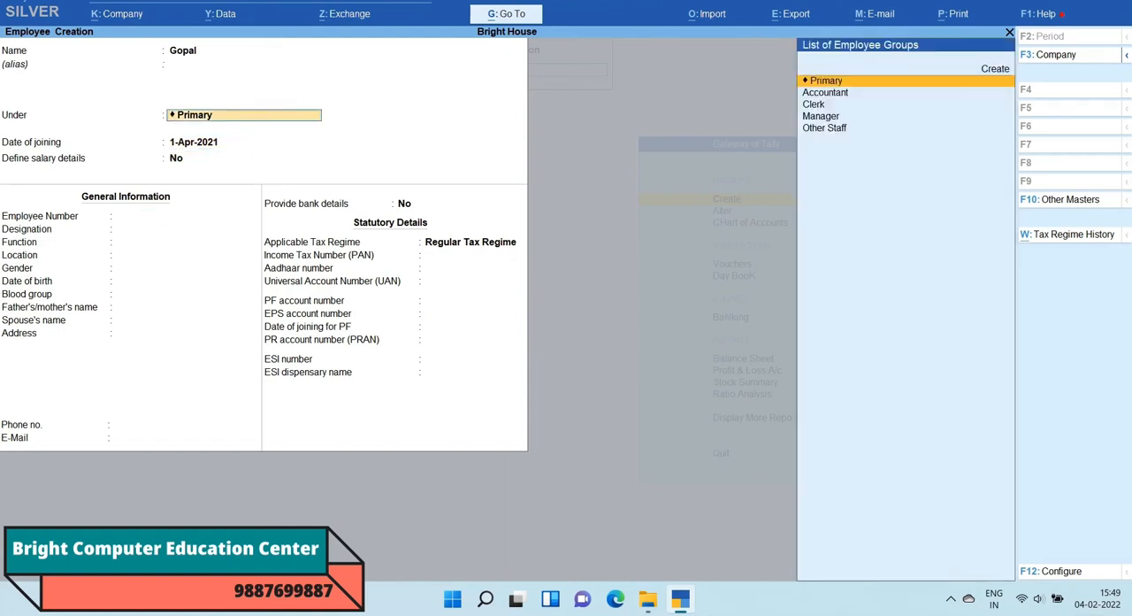
key(space)
key(Down)
key(Down)
key(Down)
key(Down)
key(Return)
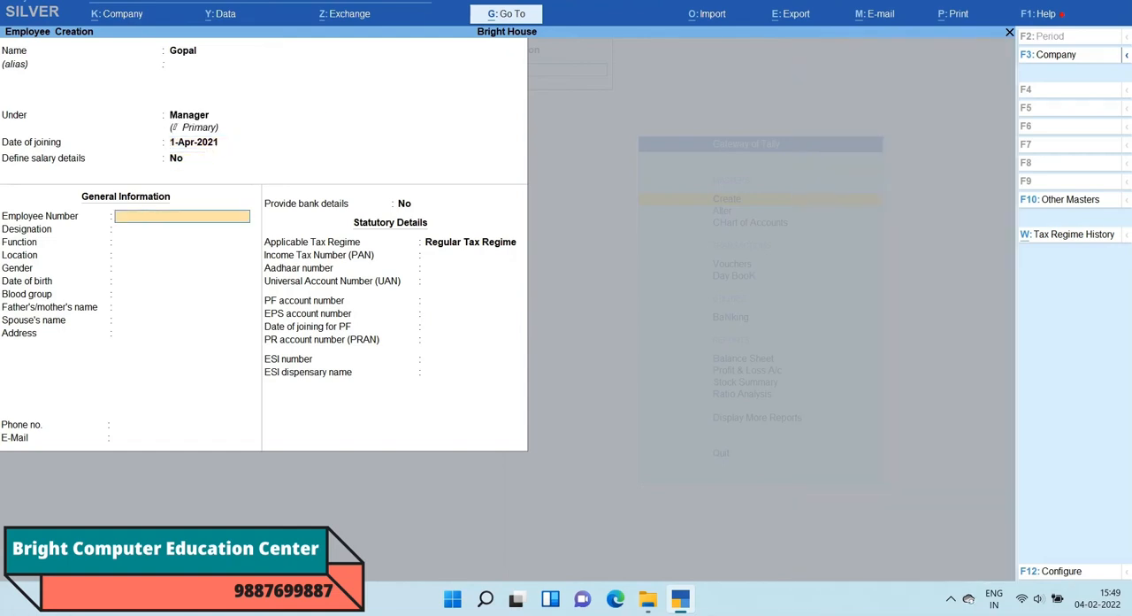
Step: Leave the third employee's general information blank, with gender and blood group as Unknown
key(Return)
key(Return)
key(Return)
key(Return)
key(Return)
key(Return)
key(Return)
key(Return)
key(Return)
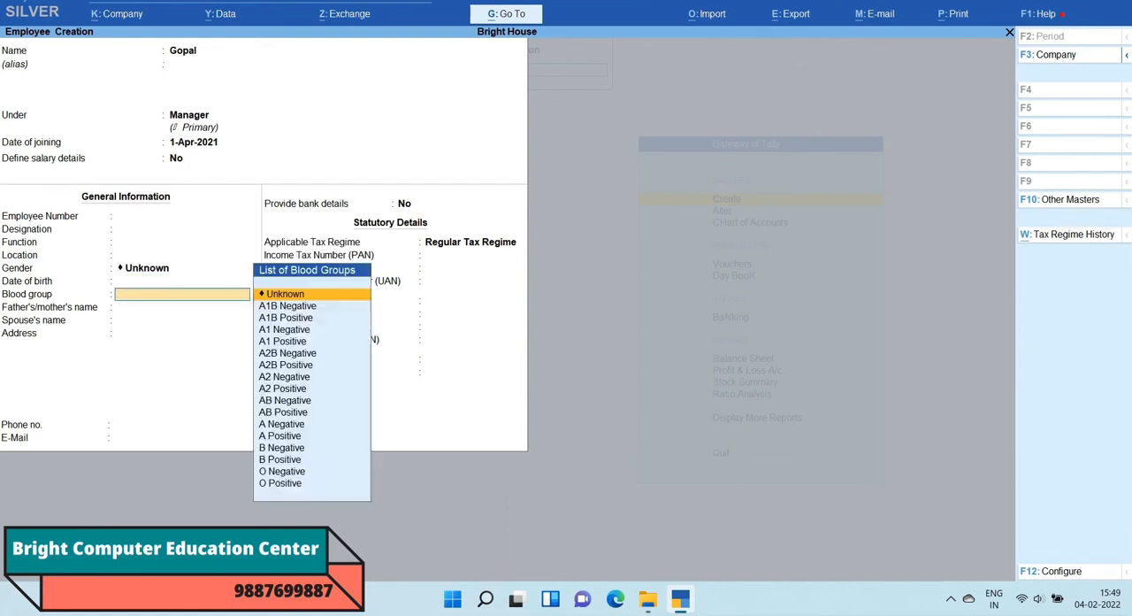
Step: Keep bank details at No and Regular Tax Regime, leave the statutory numbers blank, and save the third employee
key(Return)
key(Return)
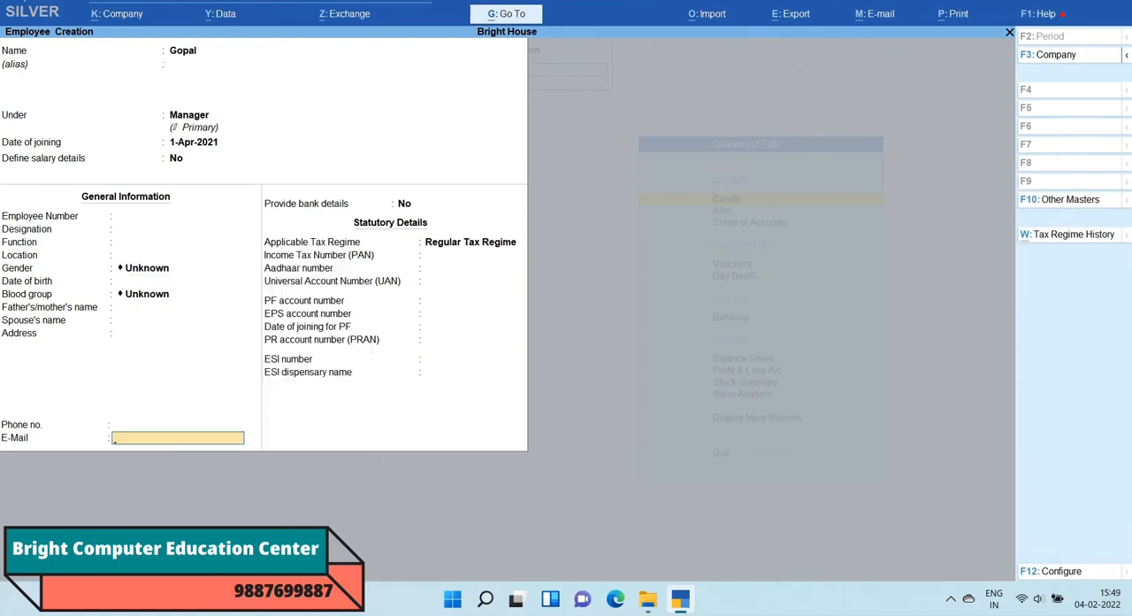
key(Return)
key(Return)
key(Return)
key(Return)
key(Return)
key(Return)
key(Return)
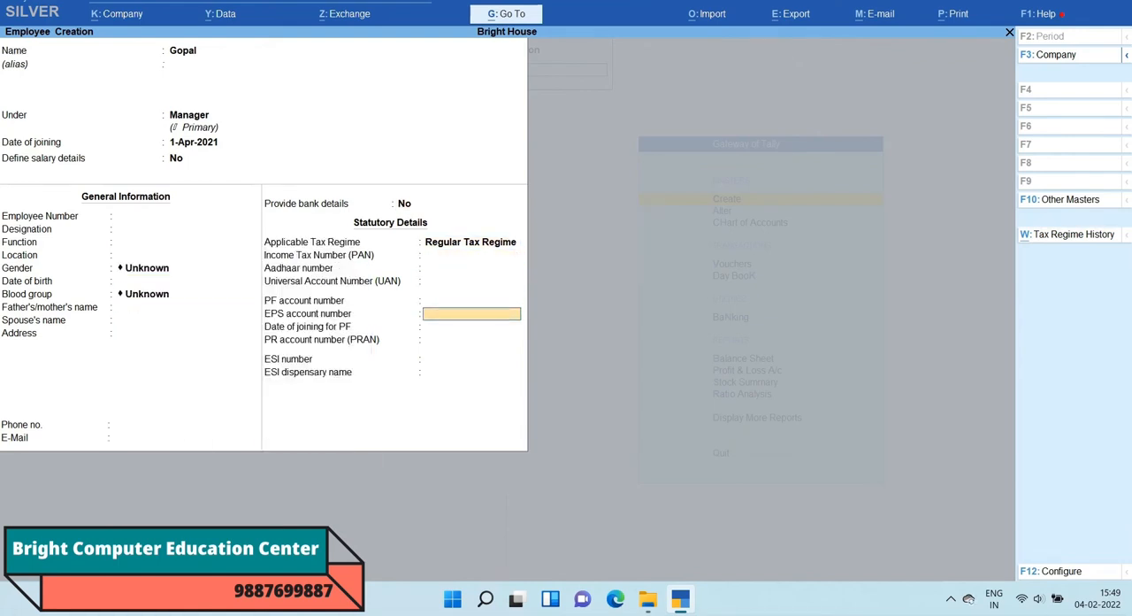
key(Return)
key(Return)
key(Return)
key(Return)
key(Return)
key(Return)
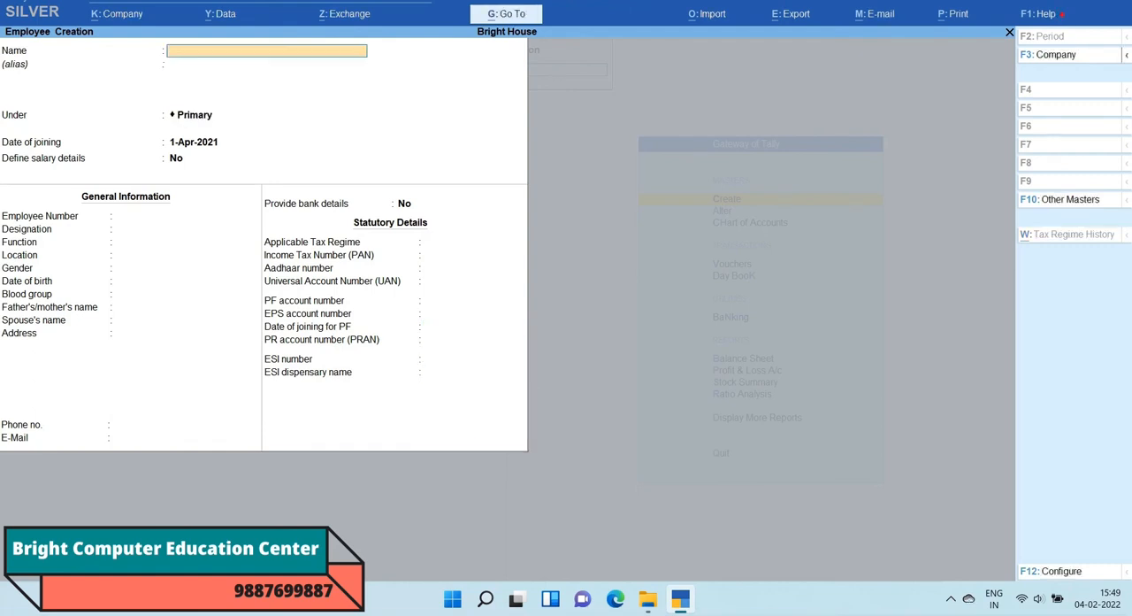
Step: Enter the fourth employee's name without an alias and place the record under the Other Staff group
text(Dines)
key(Return)
key(Return)
key(BackSpace)
key(Down)
key(Down)
key(Down)
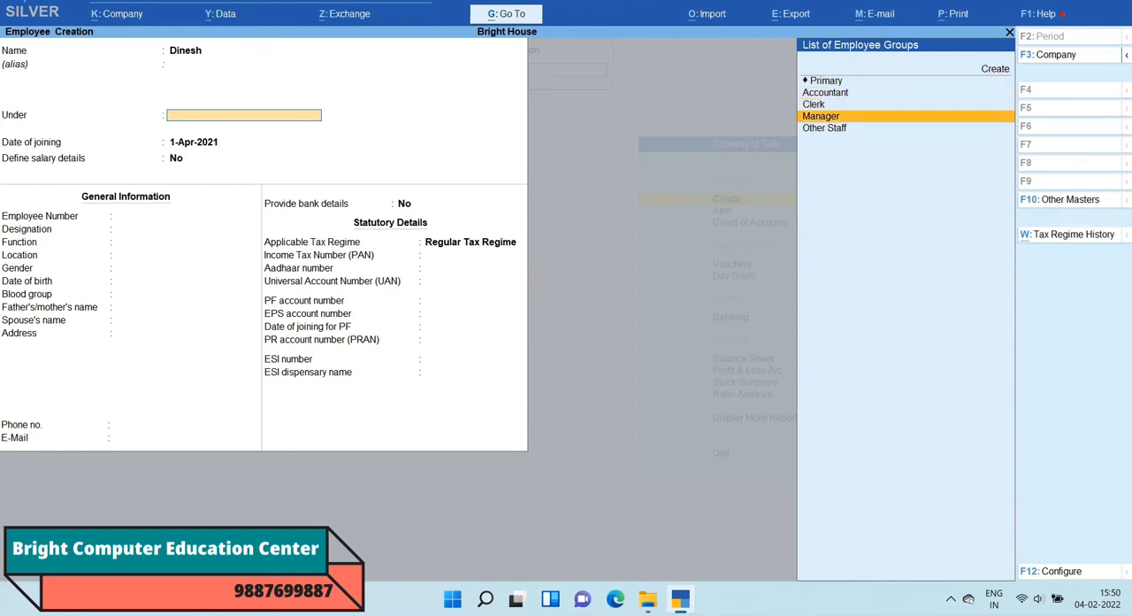
key(Down)
key(Return)
key(Return)
key(Return)
key(Return)
key(Return)
key(Return)
key(Return)
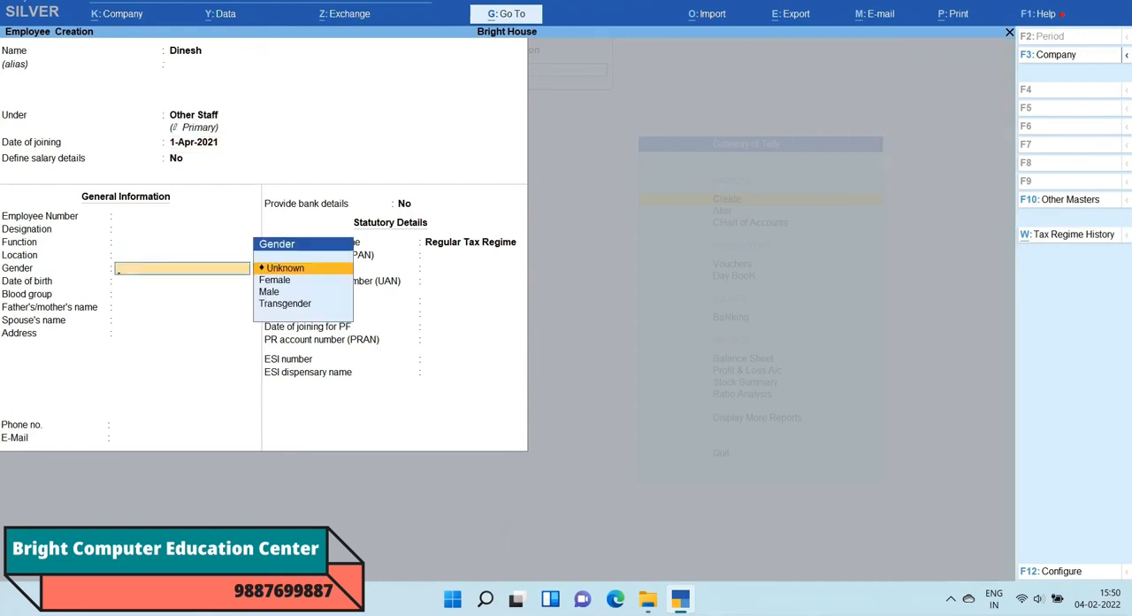
Step: Keep the fourth employee's joining date at 1-Apr-2021, gender and blood group as Unknown, and bank details at No
key(Return)
key(Return)
key(Return)
key(Return)
key(Return)
key(Return)
key(Return)
key(Return)
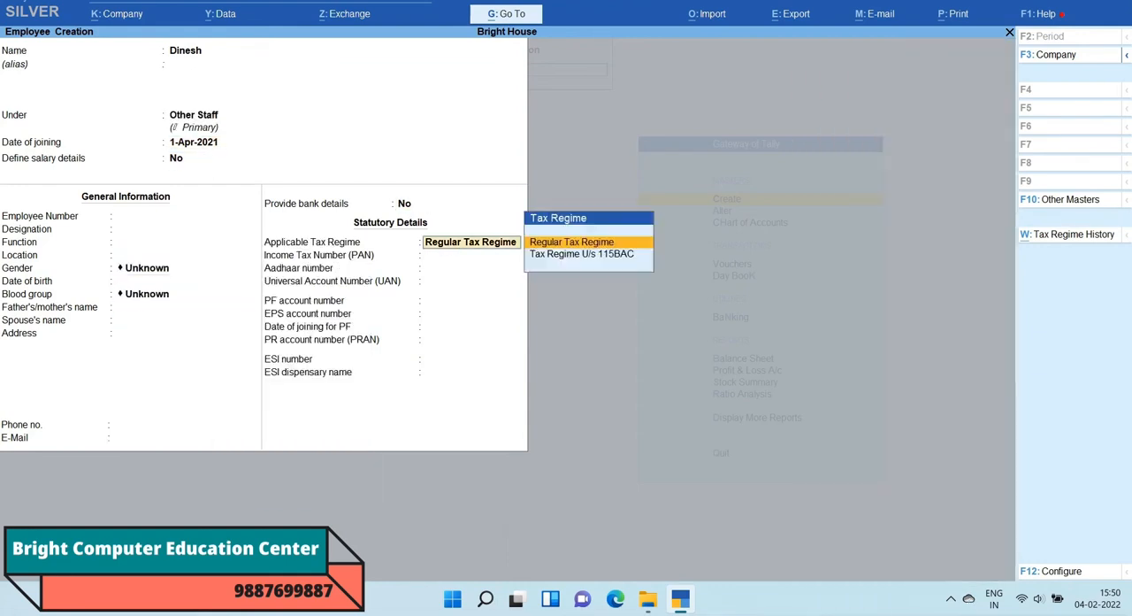
Step: Keep Regular Tax Regime with blank statutory details, save the fourth employee, and leave employee creation
key(Return)
key(Return)
key(Return)
key(Return)
key(Return)
key(Return)
key(Return)
key(Return)
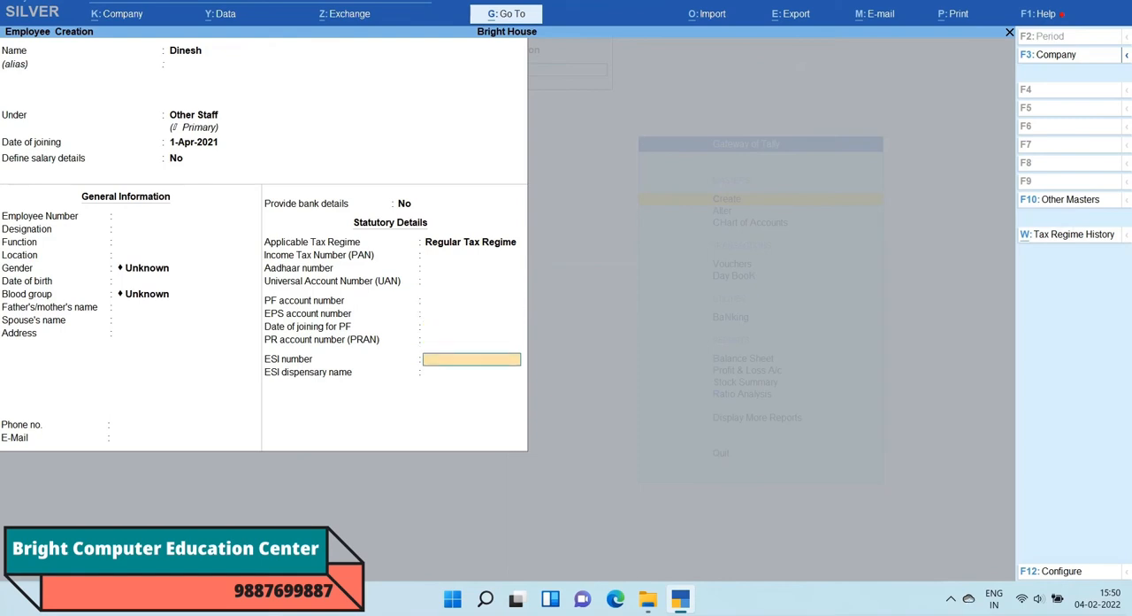
key(Return)
key(Return)
key(Return)
key(Escape)
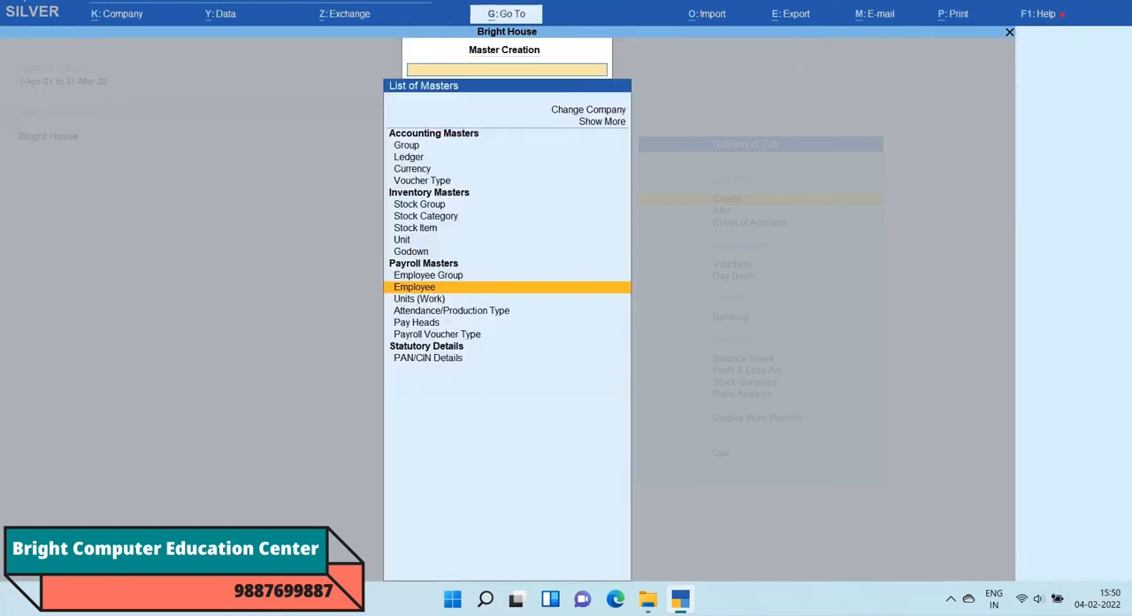
Step: Start a new pay head master named Basic Salary without an alias
key(Down)
key(Down)
key(Down)
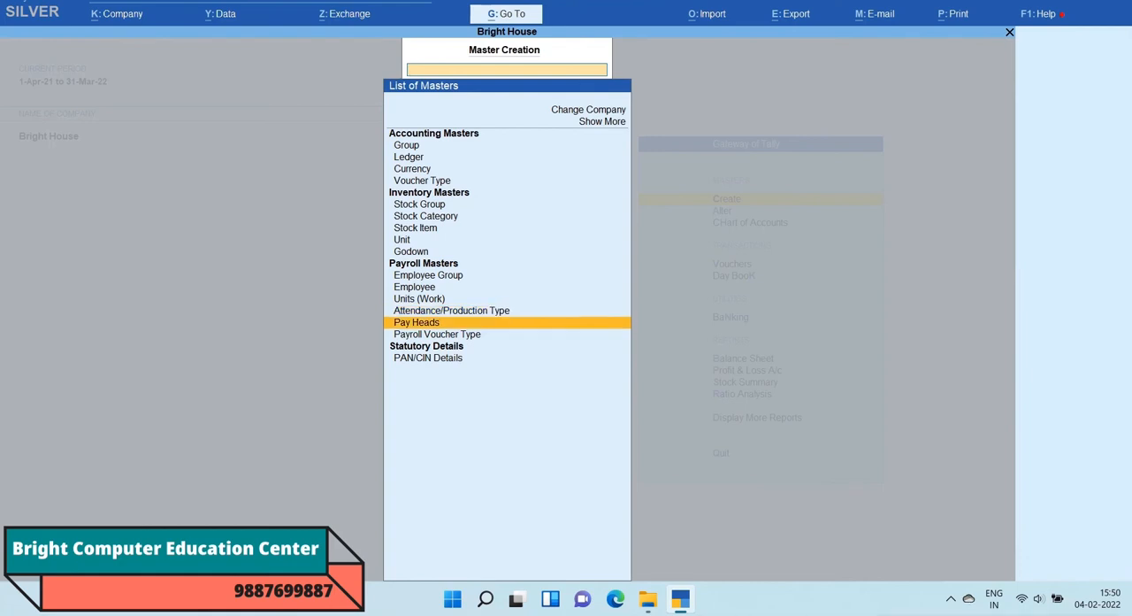
key(Return)
text(Bas)
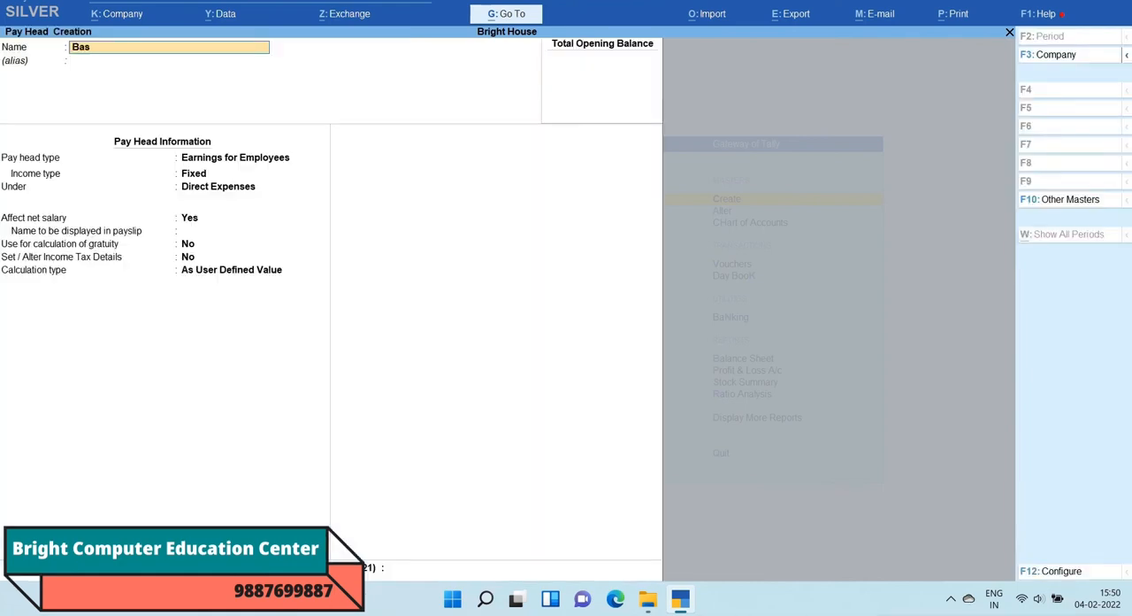
text(ic Salary)
key(Return)
key(Return)
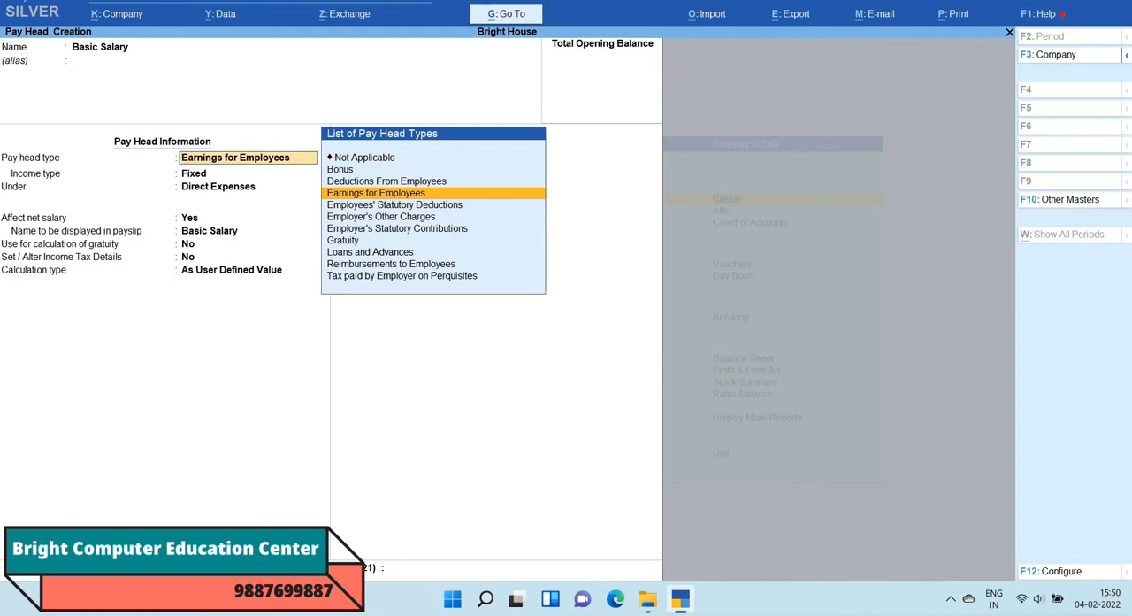
Step: Set the Basic Salary pay head type to Earnings for Employees and its income type to Fixed
key(Up)
key(Down)
key(Return)
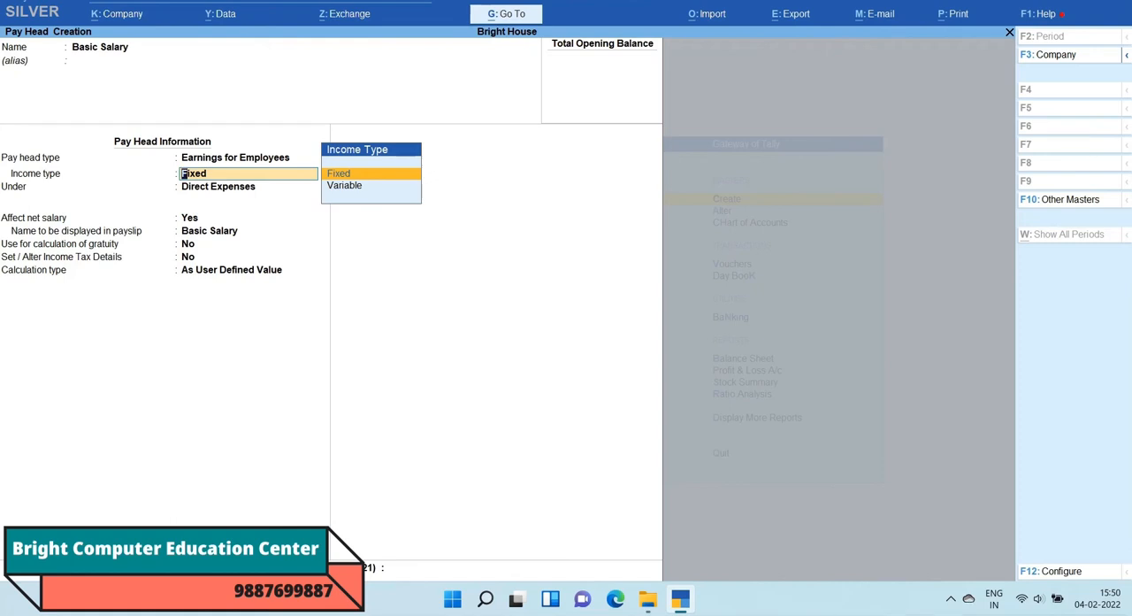
key(Down)
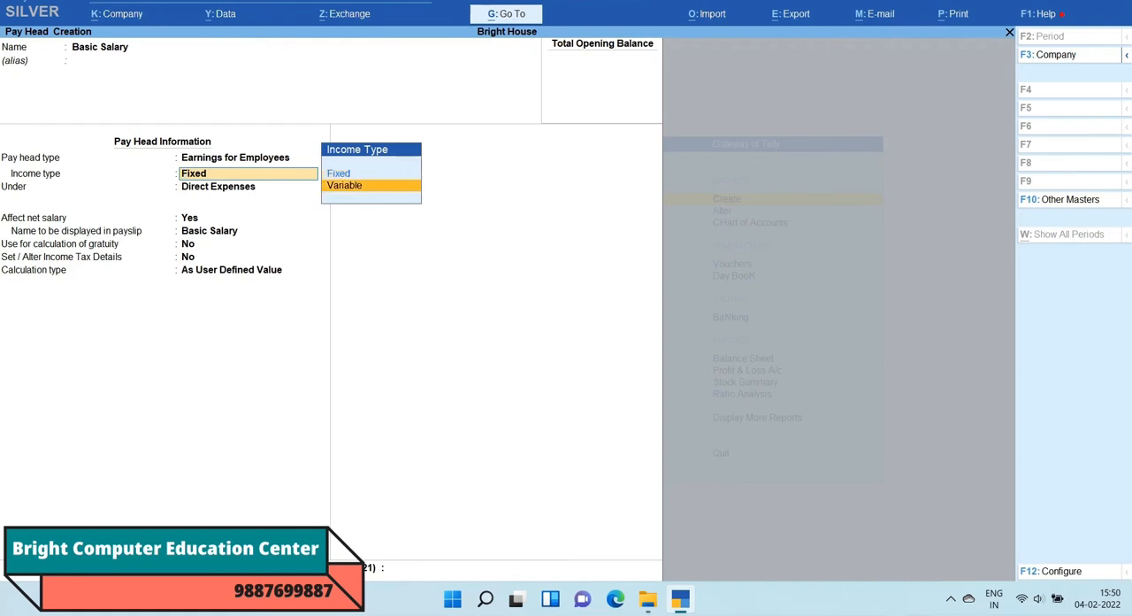
key(Up)
key(Return)
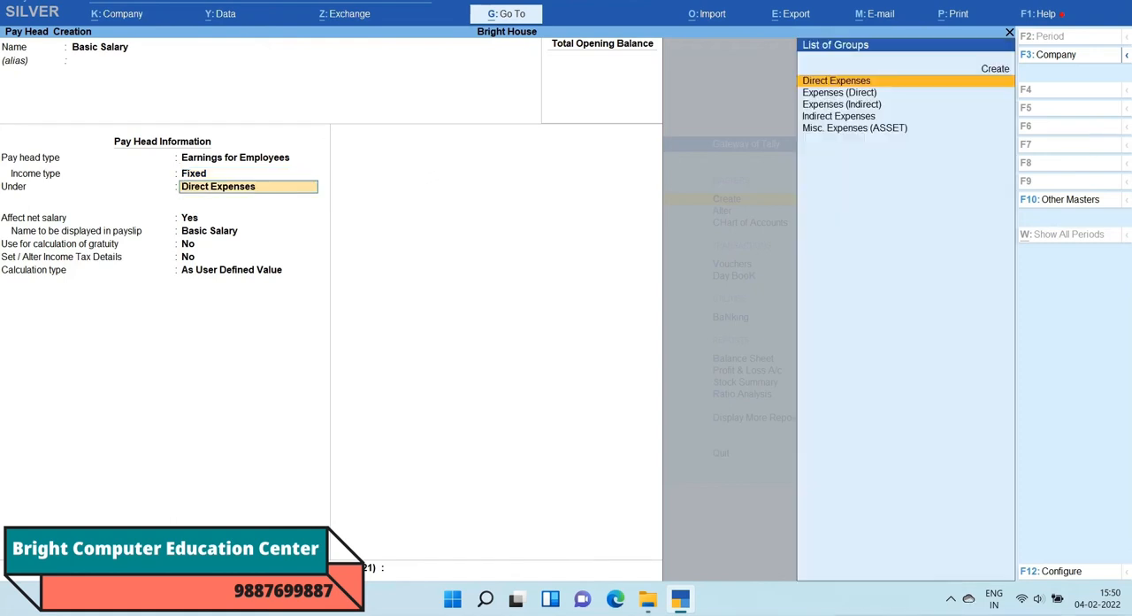
Step: Place Basic Salary under Indirect Expenses, keeping Affect net salary at Yes, and gratuity calculation and income tax details at No
key(Down)
key(Down)
key(Down)
key(Return)
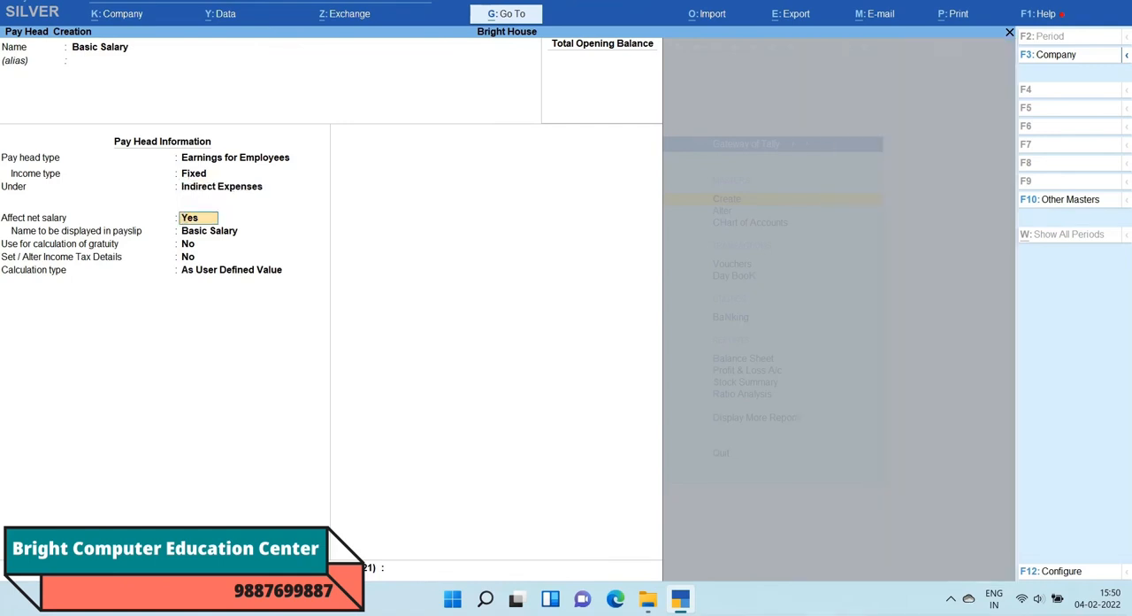
key(Return)
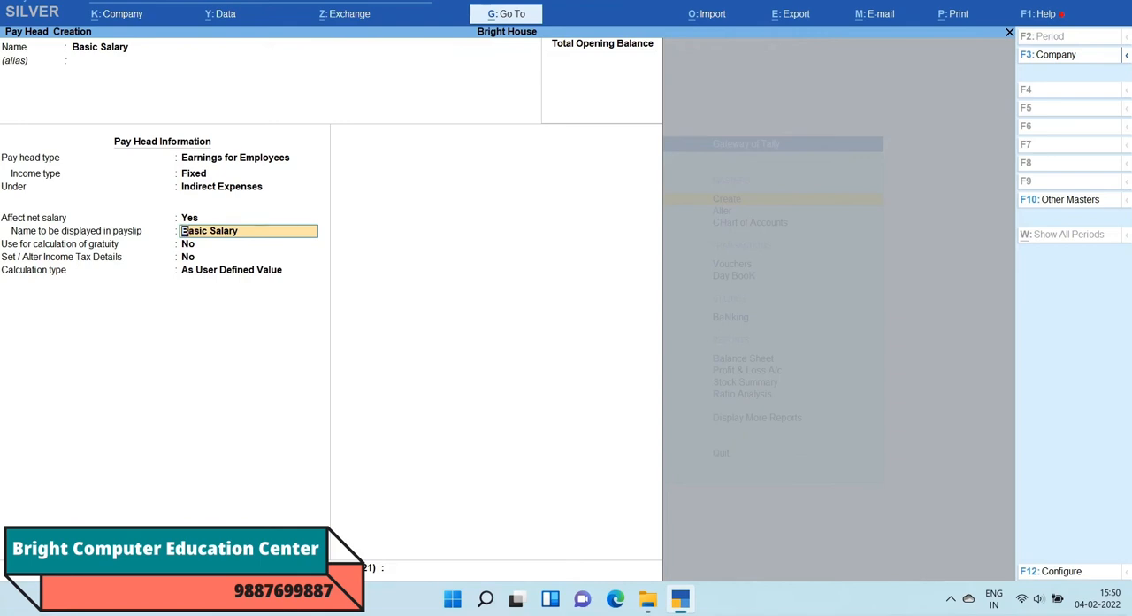
key(Return)
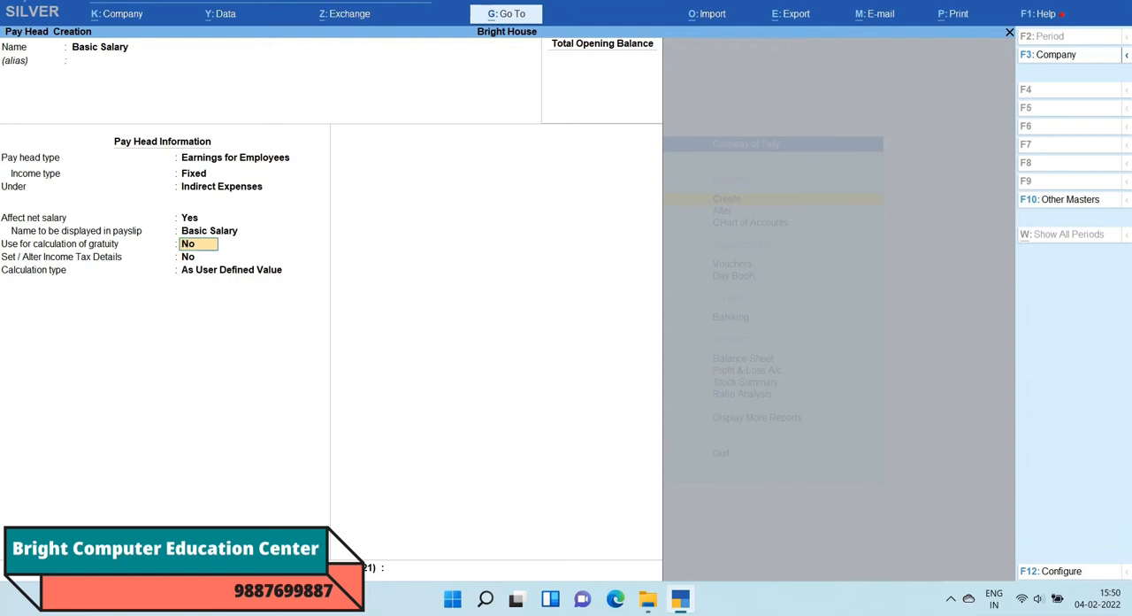
key(Return)
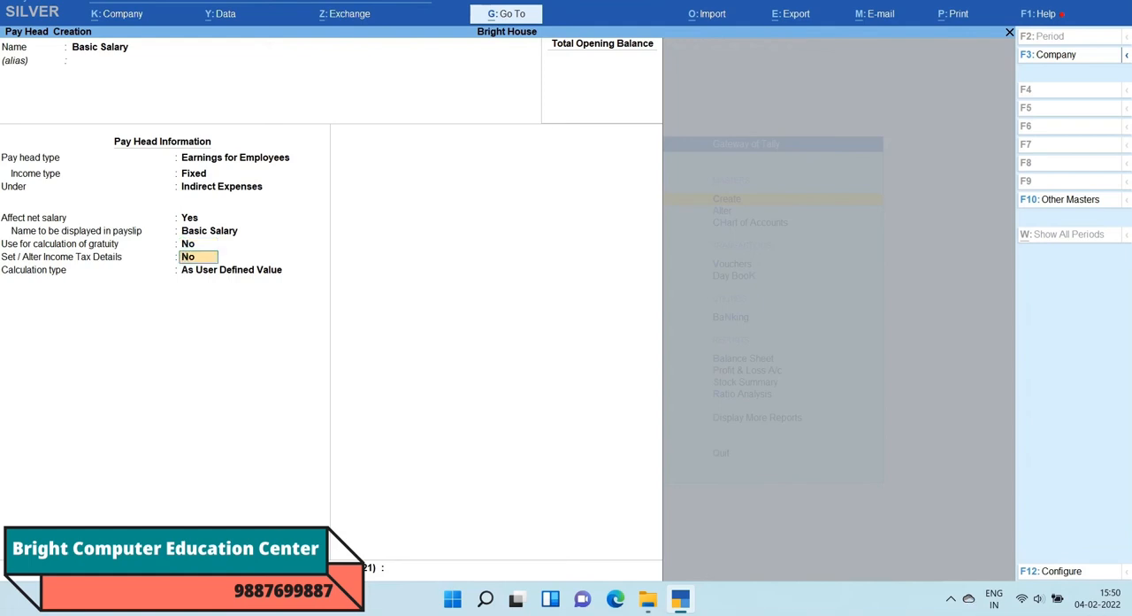
key(Return)
Step: Set the calculation type to Flat Rate with a period of Months and no rounding, and save the Basic Salary pay head
key(Down)
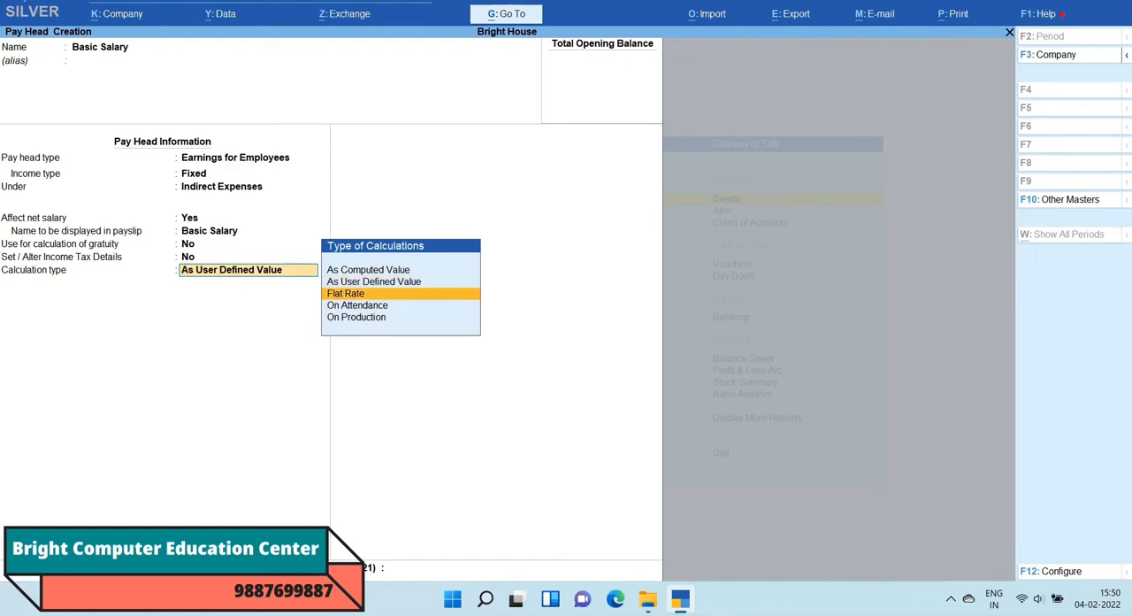
key(Return)
key(Down)
key(Down)
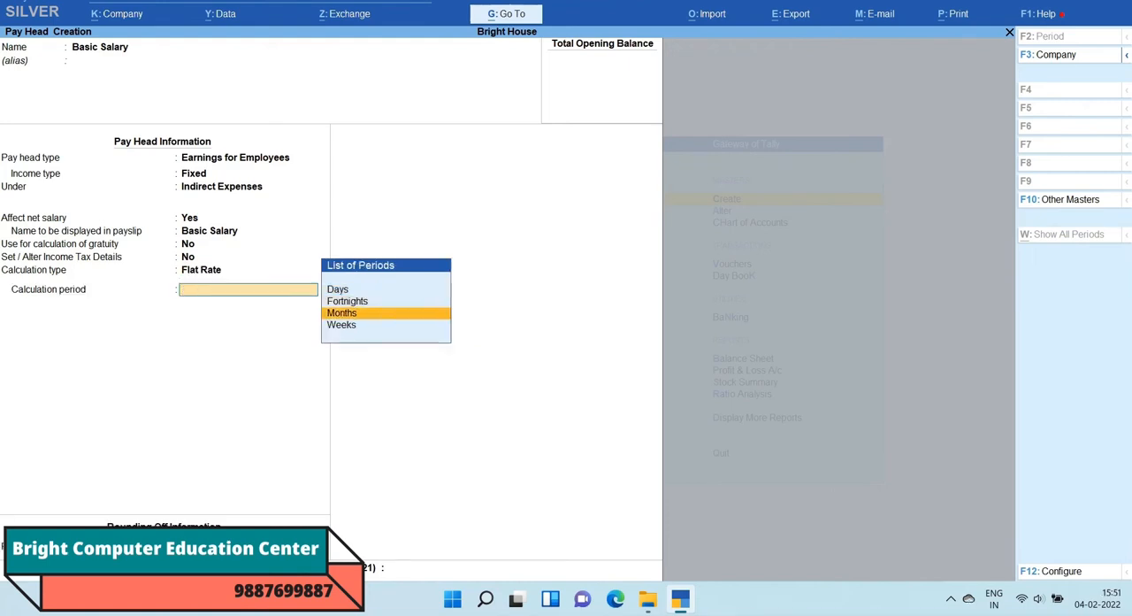
key(Return)
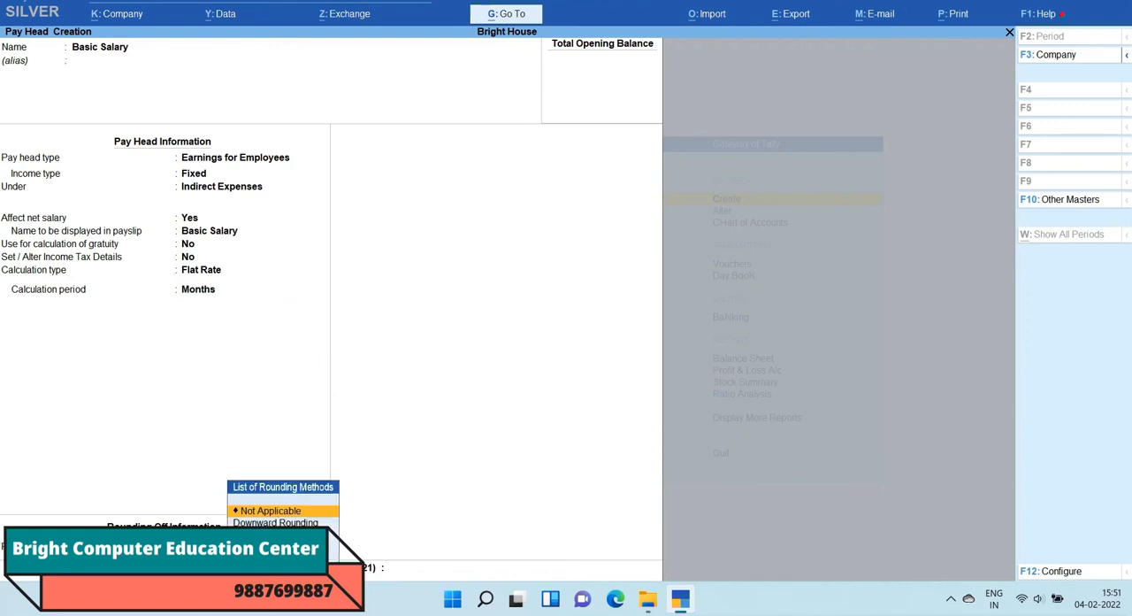
key(Return)
key(Return)
key(Return)
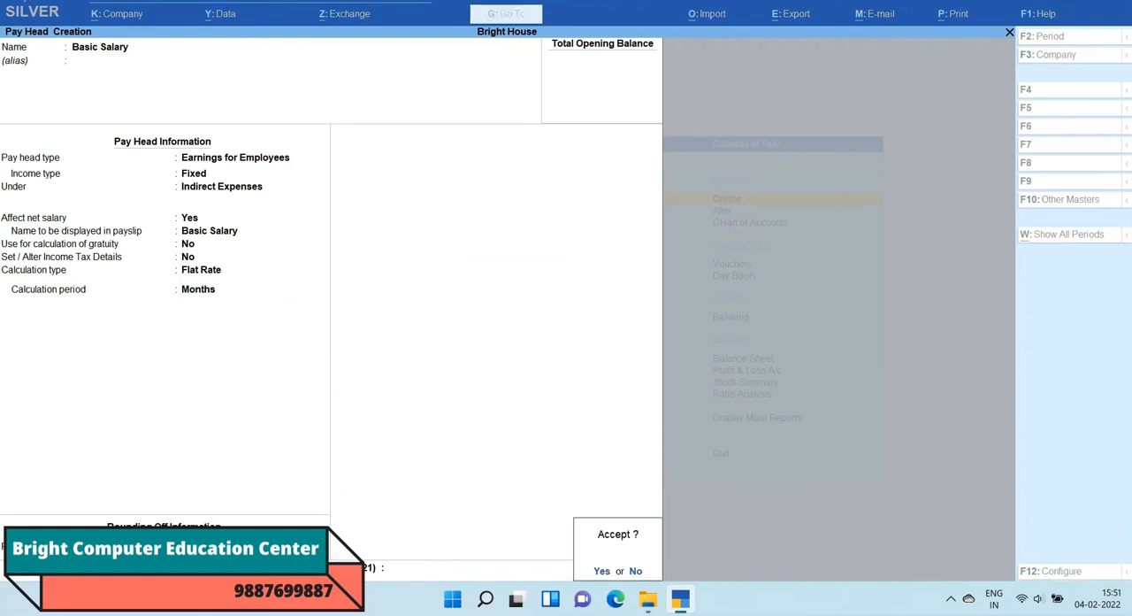
Step: Start a pay head named House Rent Allowance without an alias, with type Earnings for Employees and income type Fixed
text(Ho)
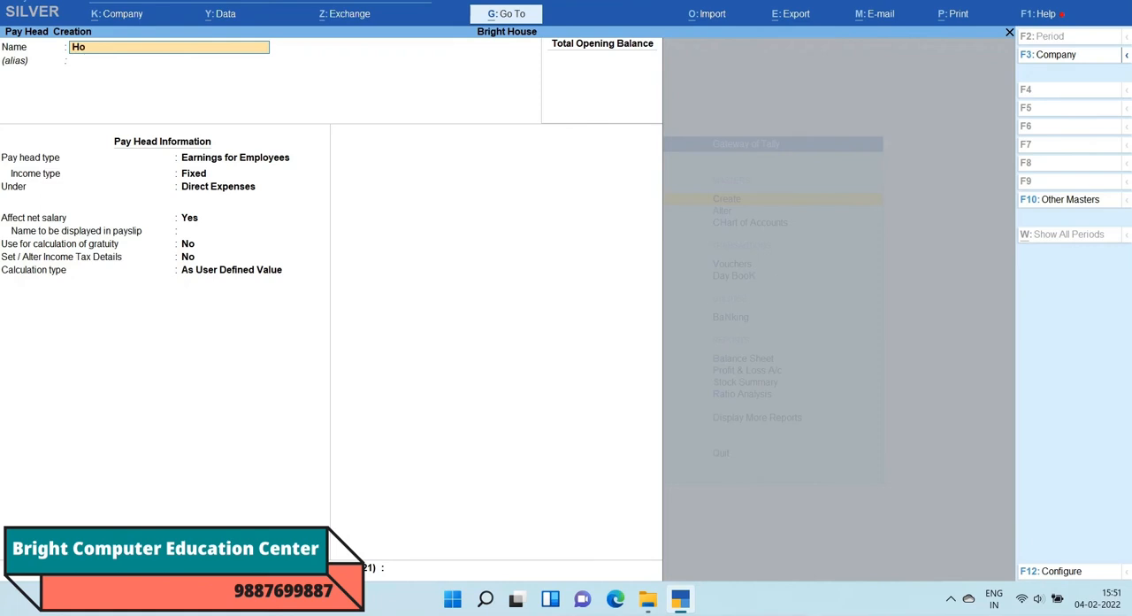
text(use Rent Allowance)
key(Return)
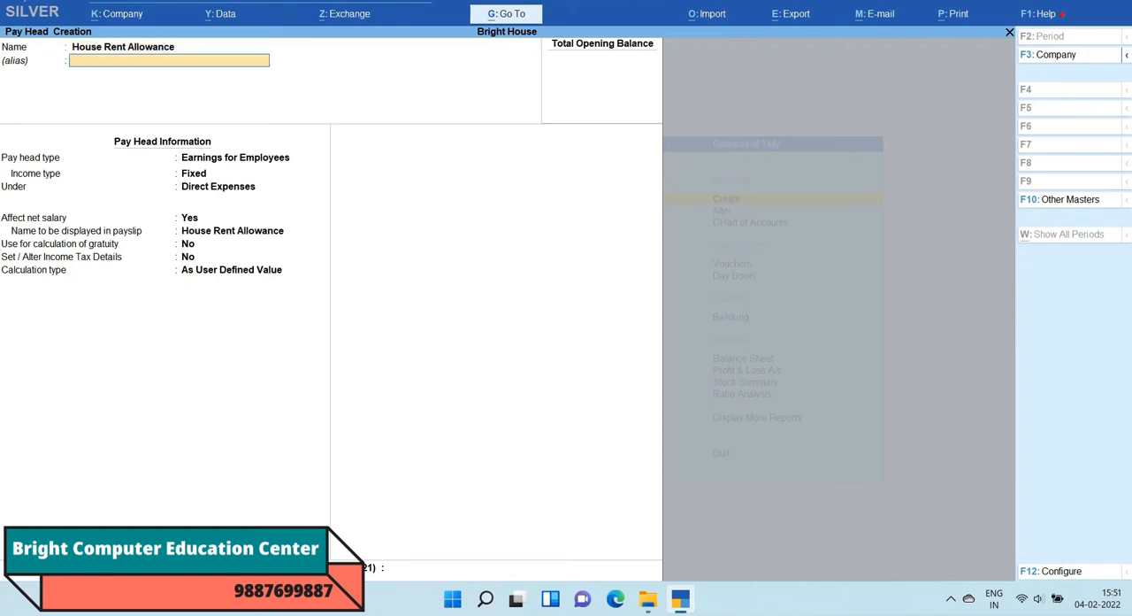
key(Return)
key(Return)
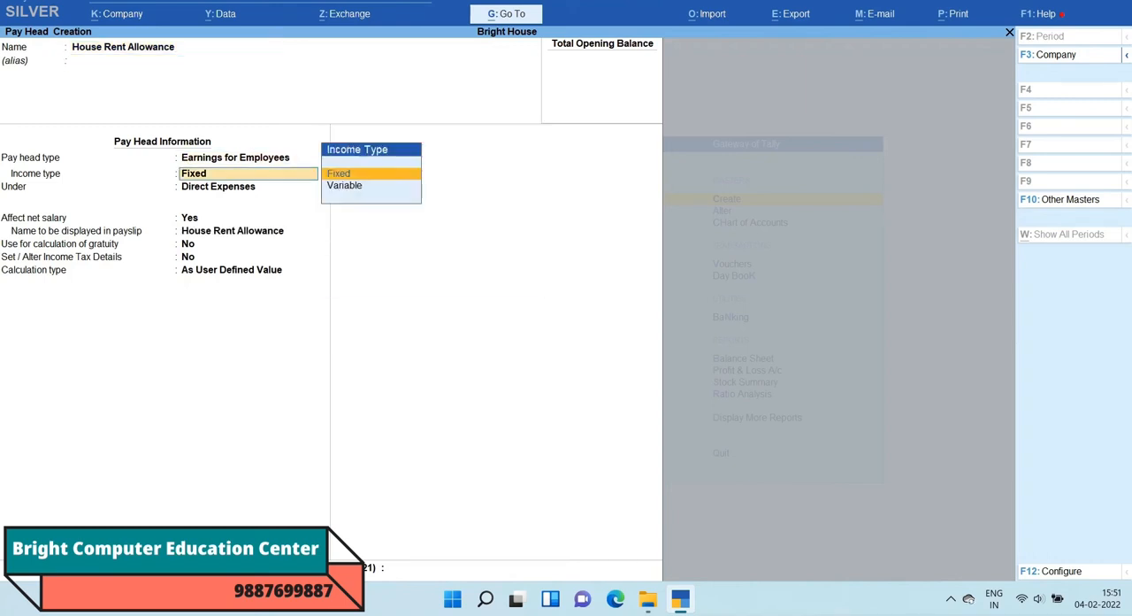
Step: Place House Rent Allowance under Indirect Expenses, keeping Affect net salary at Yes, the payslip name, and gratuity calculation and income tax details at No
key(Return)
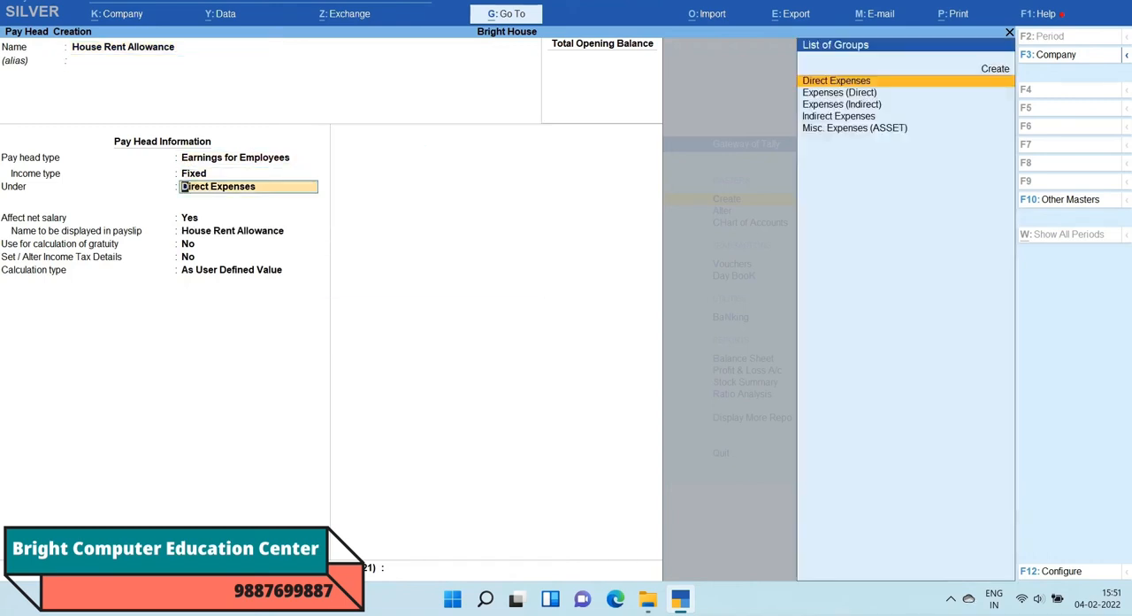
key(Down)
key(Down)
key(Down)
key(Return)
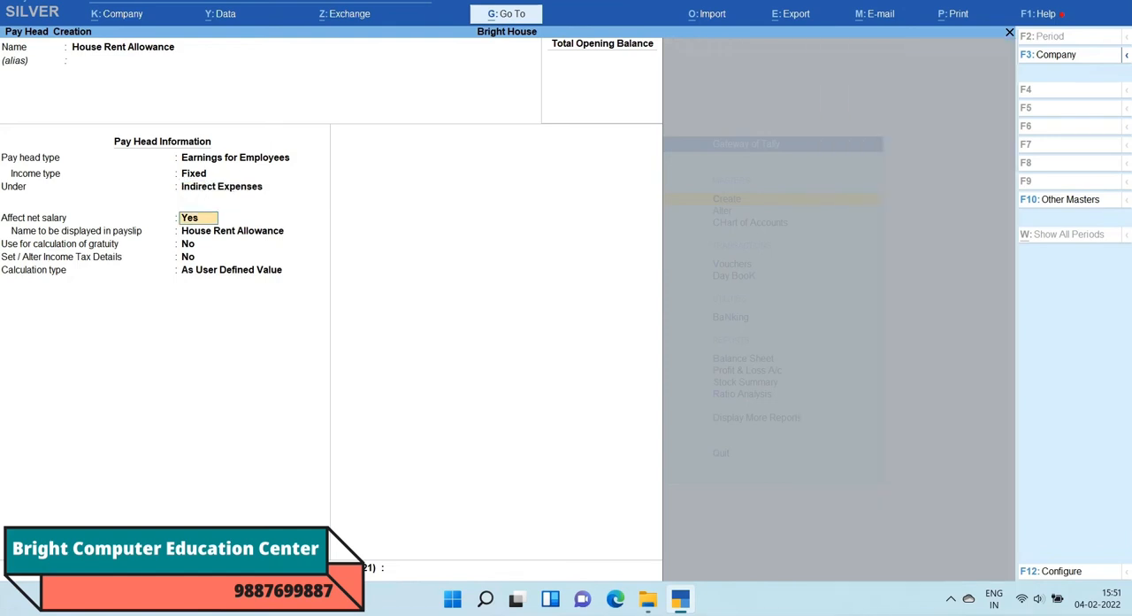
key(Return)
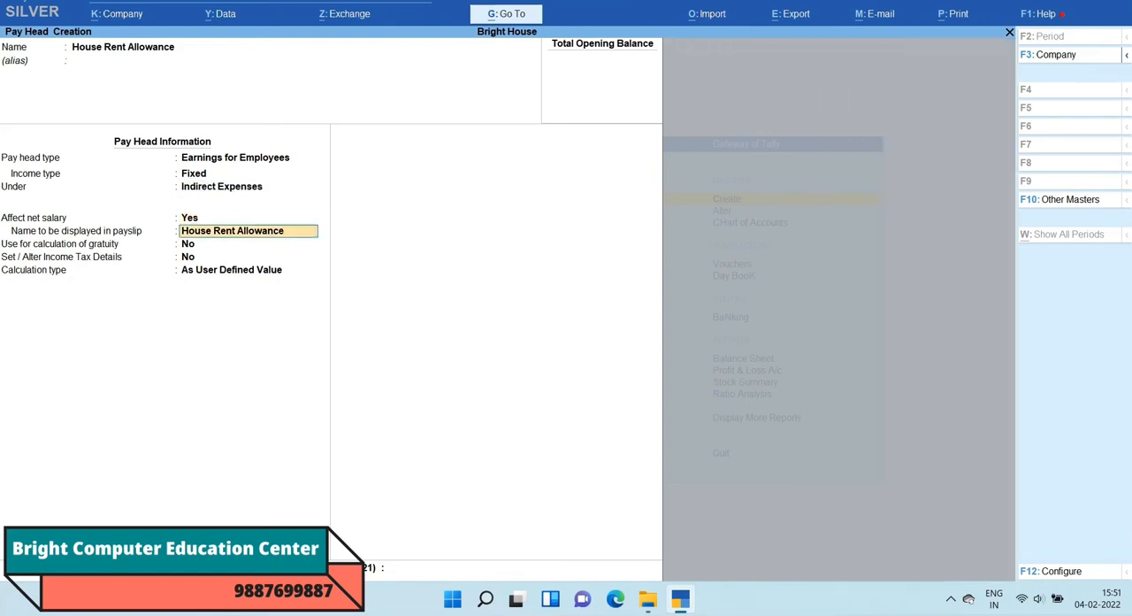
key(Return)
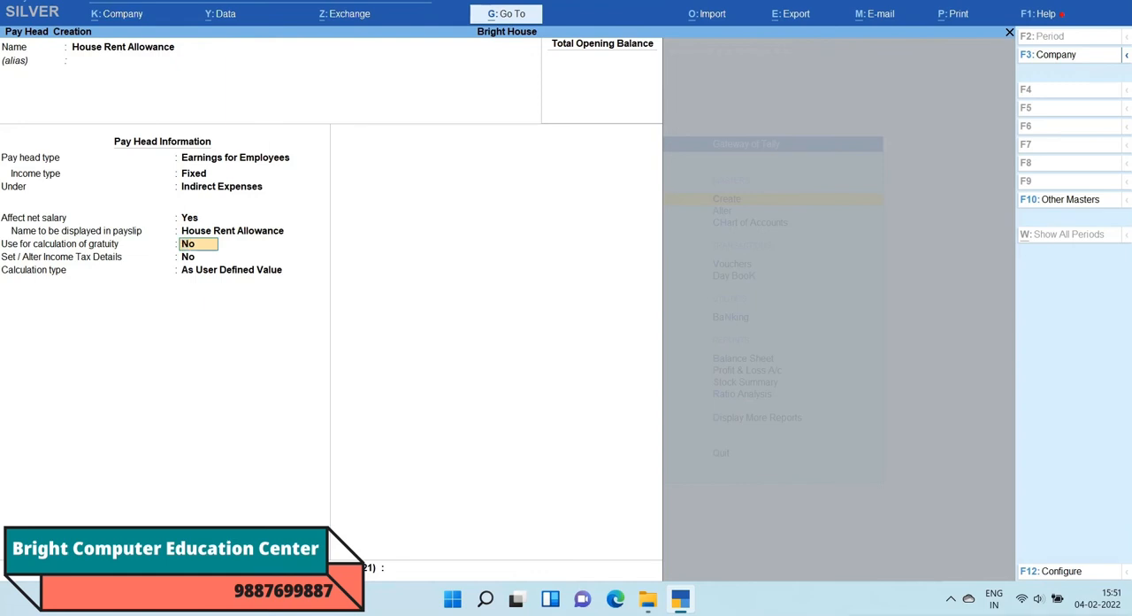
key(Return)
Step: Set House Rent Allowance to a Flat Rate calculation per Months without rounding, and save the pay head
key(Return)
key(Down)
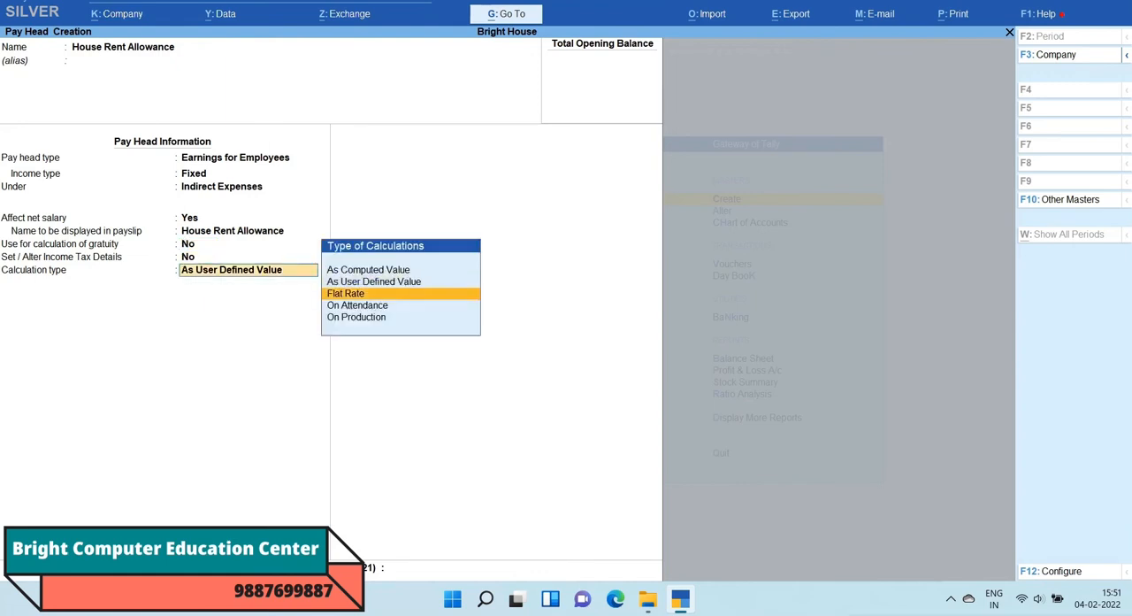
key(Return)
key(Down)
key(Down)
key(Return)
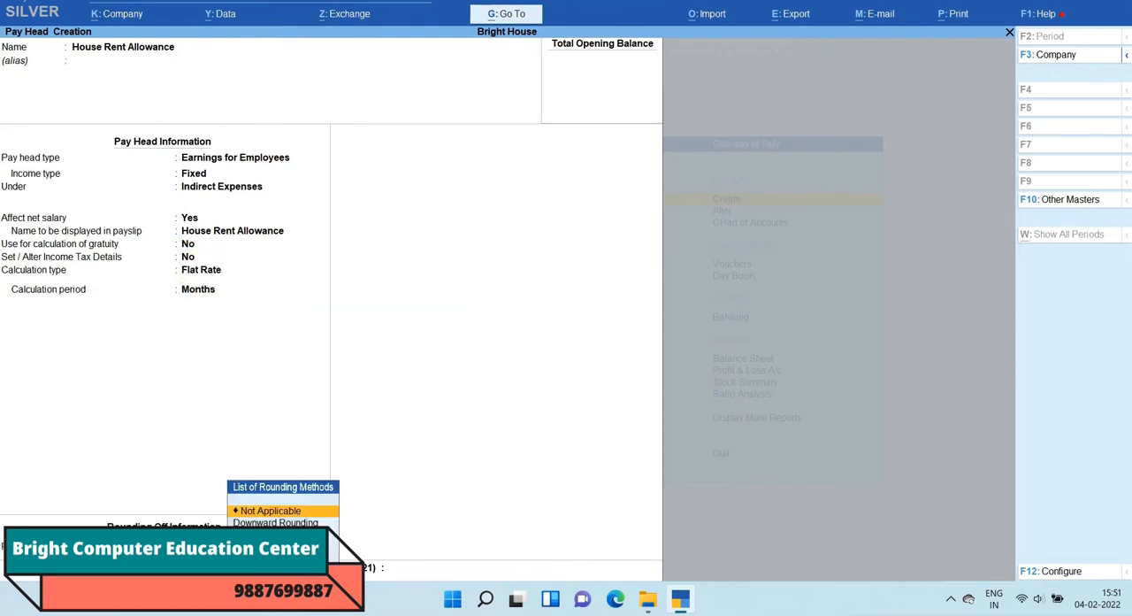
key(Return)
key(Return)
Step: Start a pay head named Dearness Allowance without an alias, with type Earnings for Employees and income type Fixed
key(Return)
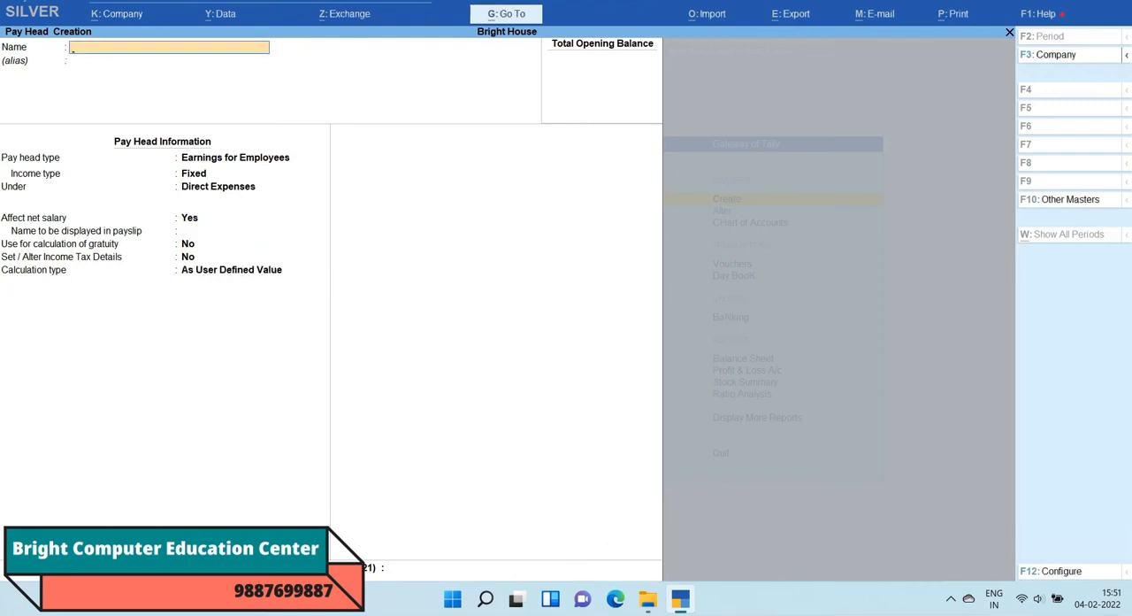
text(Dearness Allowance)
key(Return)
key(Return)
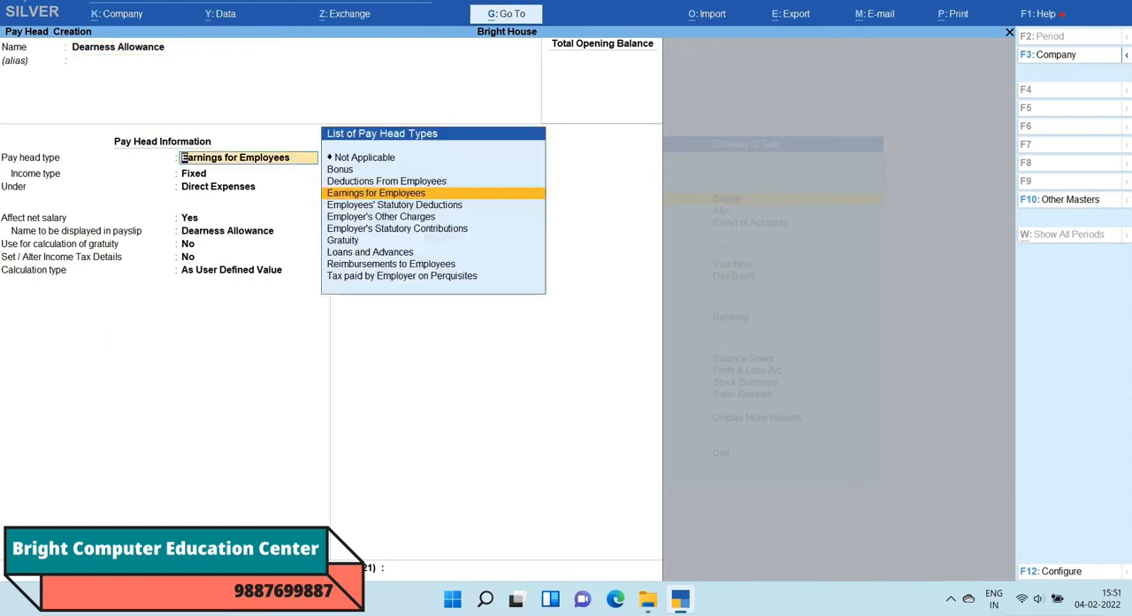
Step: Place Dearness Allowance under Indirect Expenses, keeping Affect net salary at Yes, the payslip name, and gratuity calculation and income tax details at No
key(Return)
key(Return)
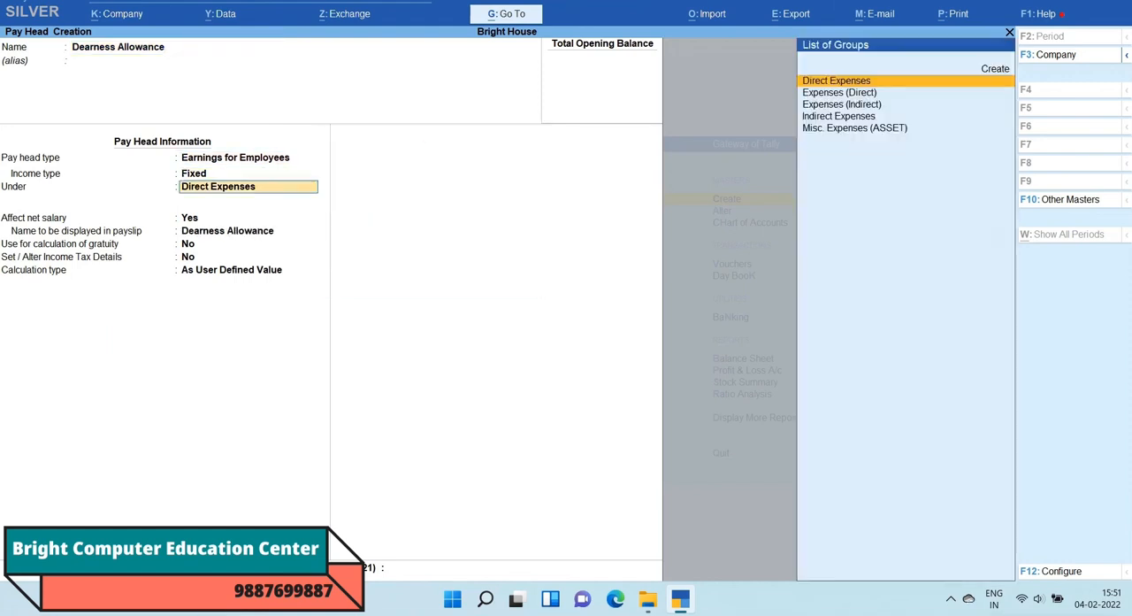
key(Down)
key(Down)
key(Down)
key(Return)
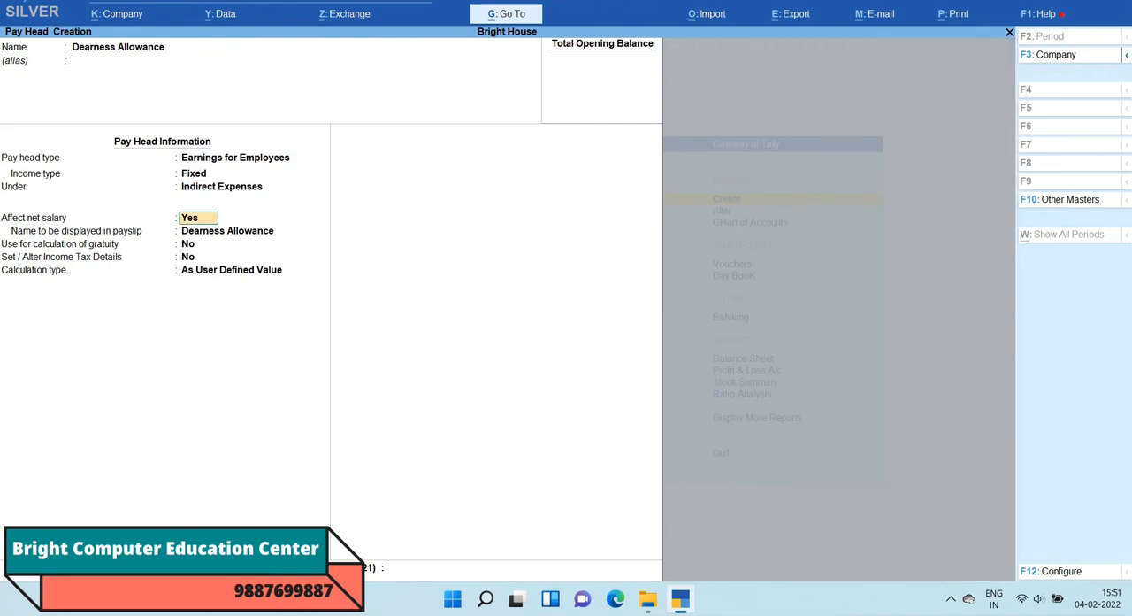
key(Return)
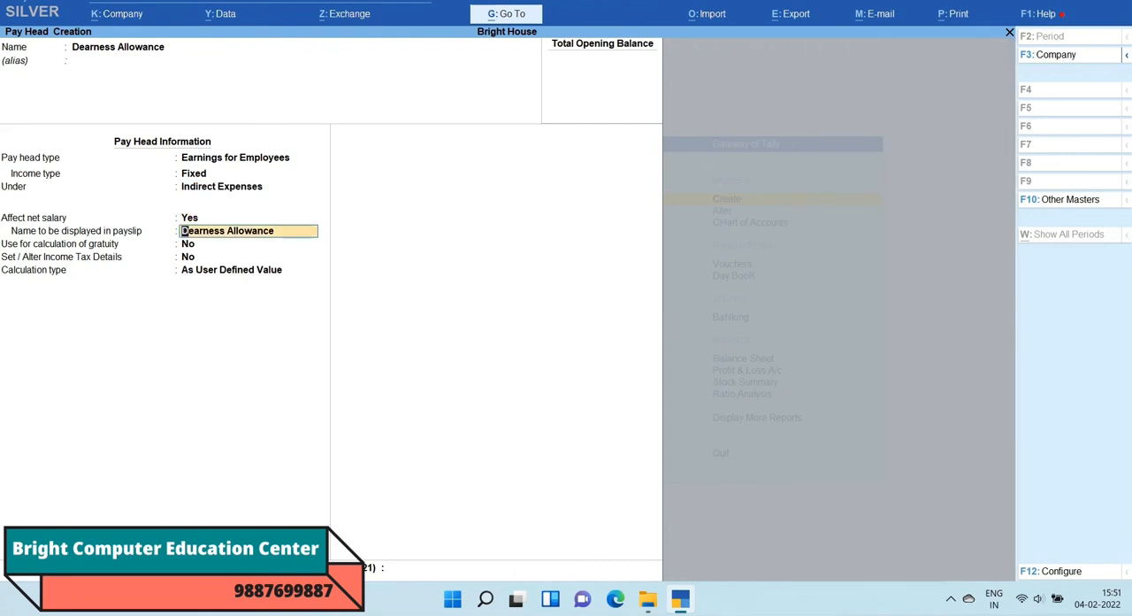
key(Return)
Step: Set Dearness Allowance to a Flat Rate calculation per Months without rounding, and save the pay head
key(Return)
key(Return)
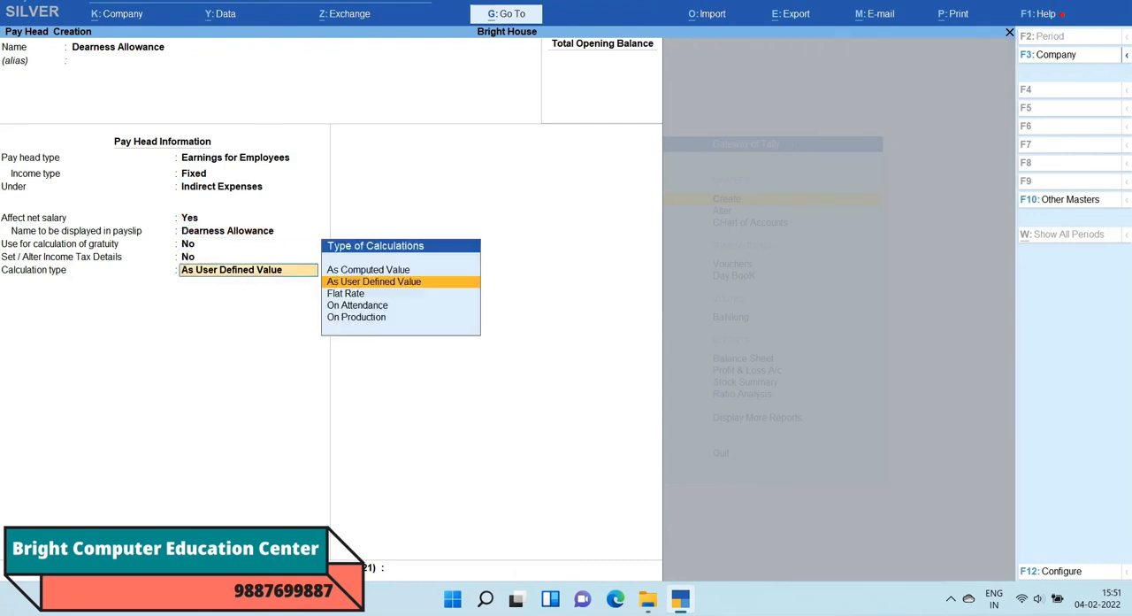
key(Down)
key(Return)
key(Down)
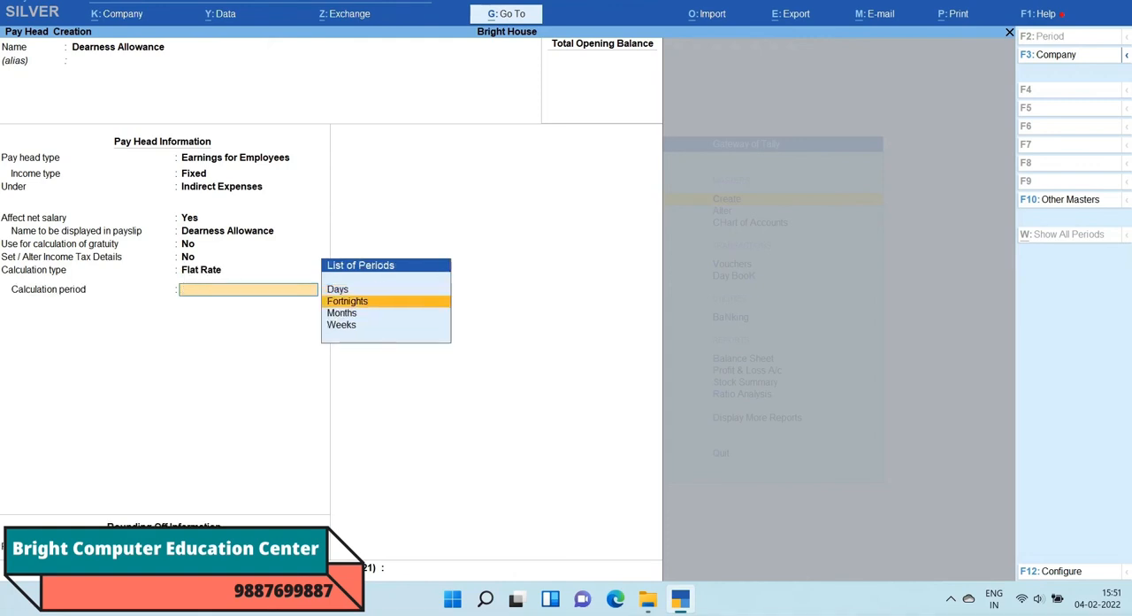
key(Down)
key(Return)
key(Return)
Step: Start a pay head named Conveyance without an alias, with type Earnings for Employees and income type Fixed
key(Return)
key(Return)
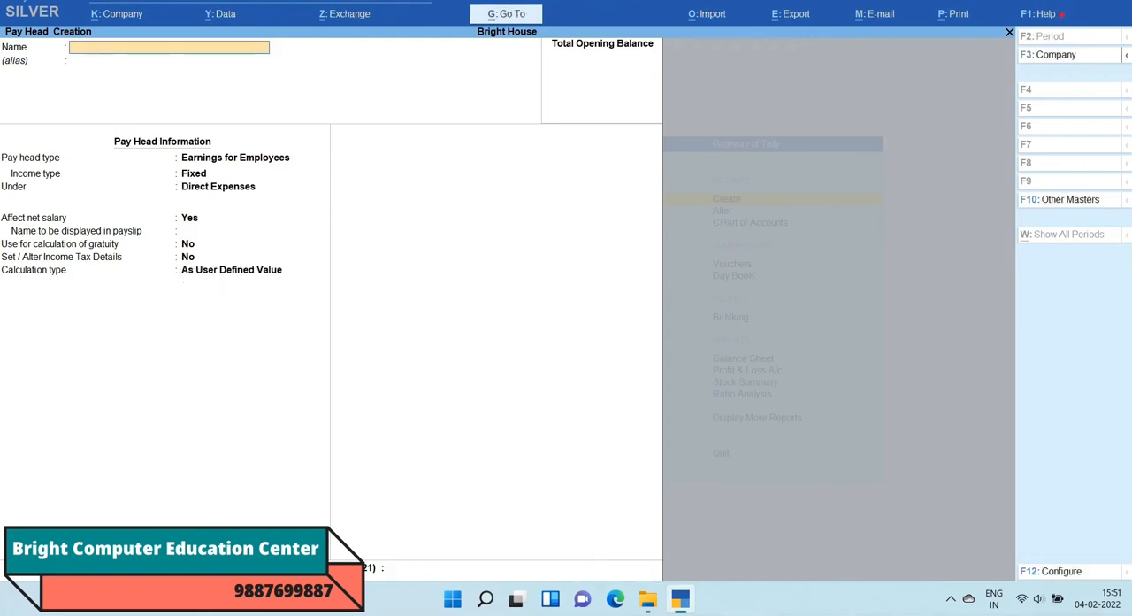
text(Conveyance)
key(Return)
key(Return)
key(Return)
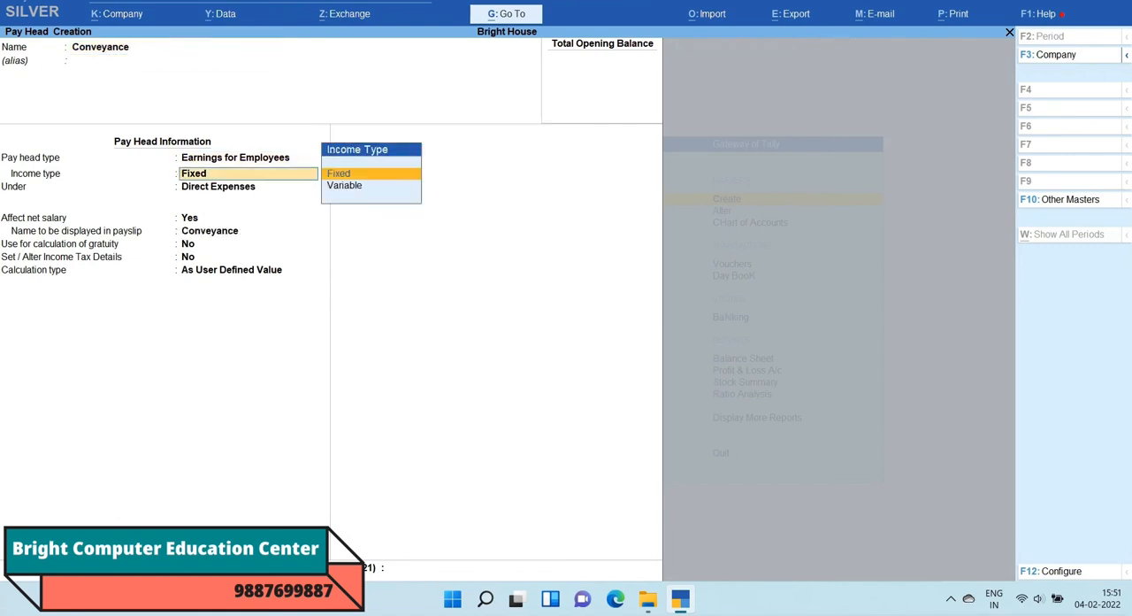
key(Return)
Step: Place Conveyance under Indirect Expenses, keeping Affect net salary at Yes, the payslip name, and gratuity calculation and income tax details at No
key(Down)
key(Down)
key(Down)
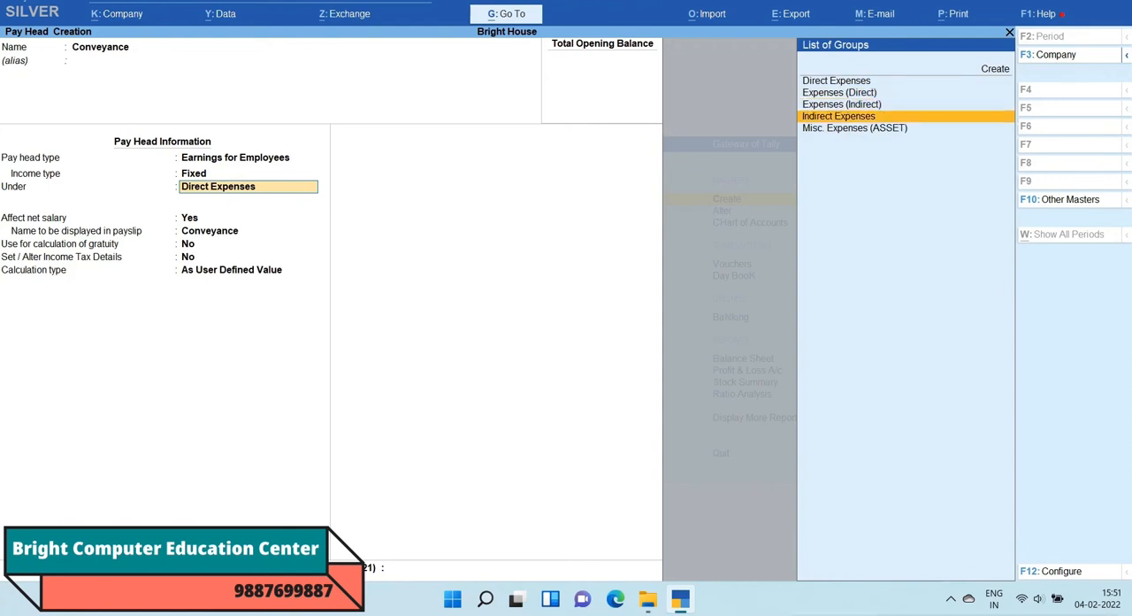
key(Return)
key(Return)
key(Return)
Step: Set Conveyance to a Flat Rate calculation per Months without rounding, and save the pay head
key(Return)
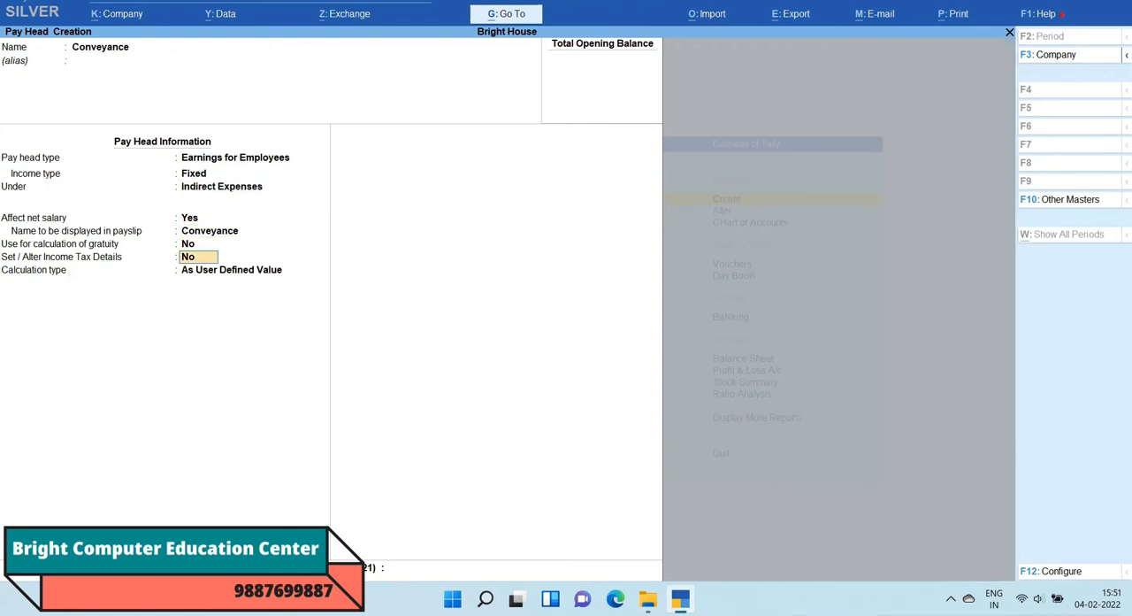
key(Return)
key(Down)
key(Return)
key(Down)
key(Down)
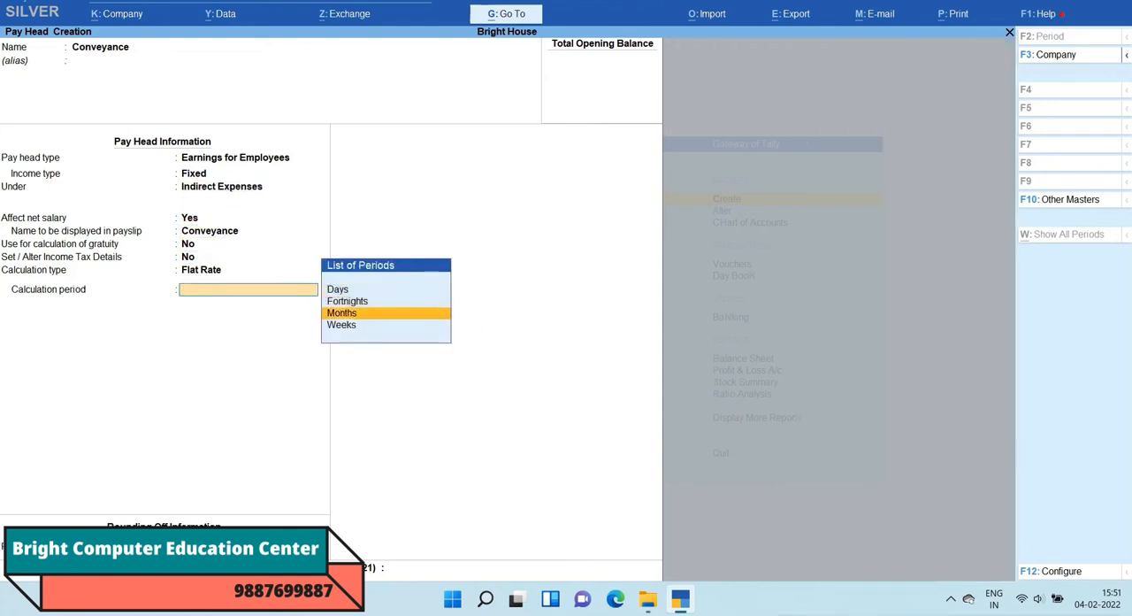
key(Return)
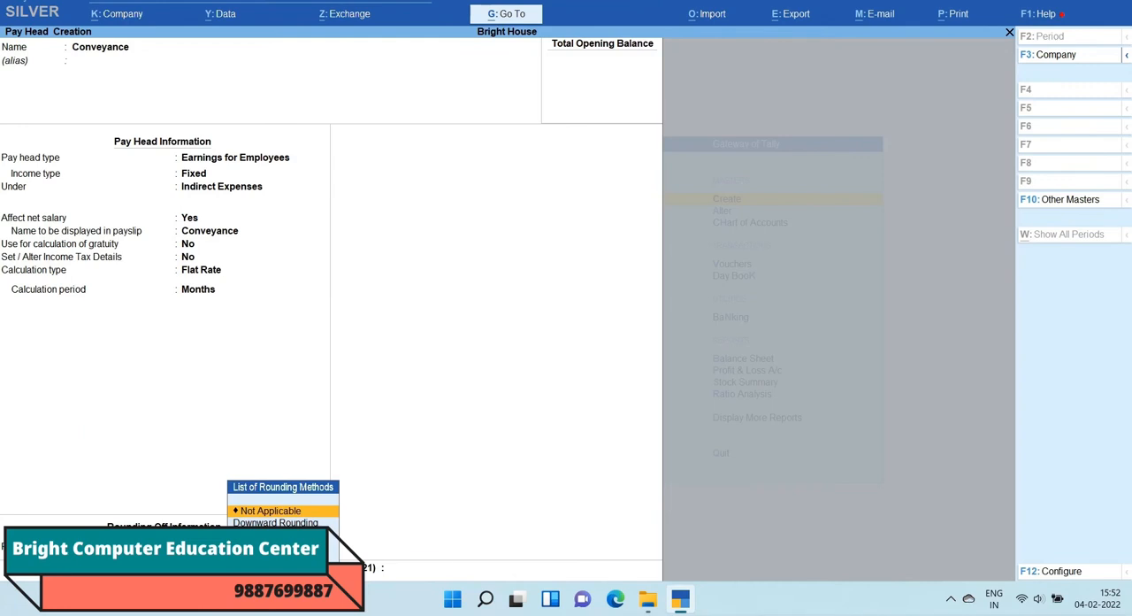
key(Return)
key(Return)
Step: Start a pay head named Over Time without an alias, with type Earnings for Employees and income type Fixed
key(Return)
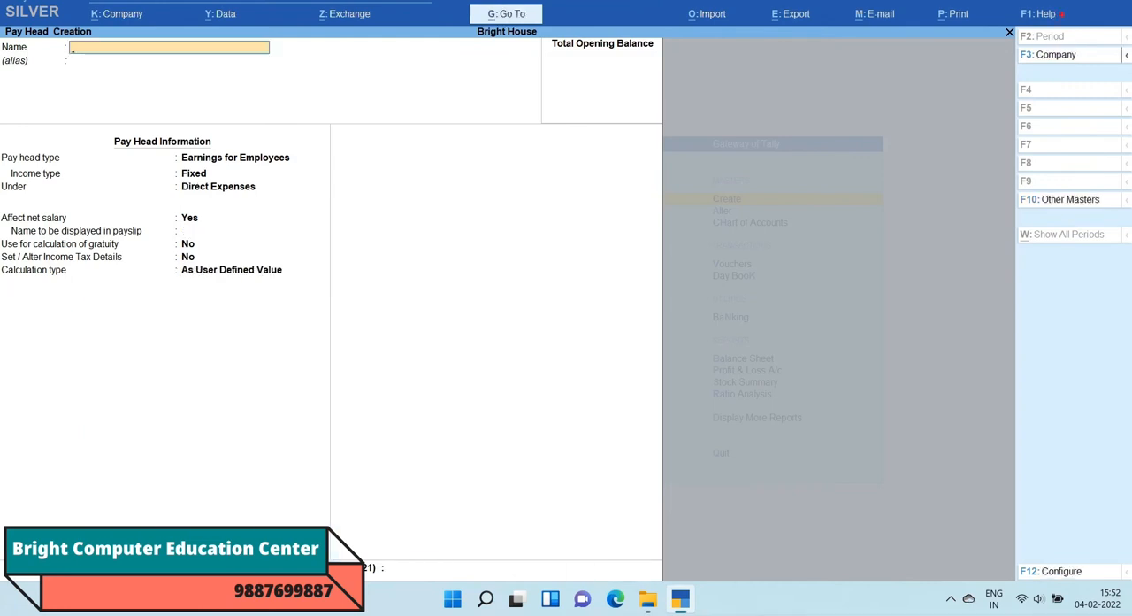
text(Over Time)
key(Return)
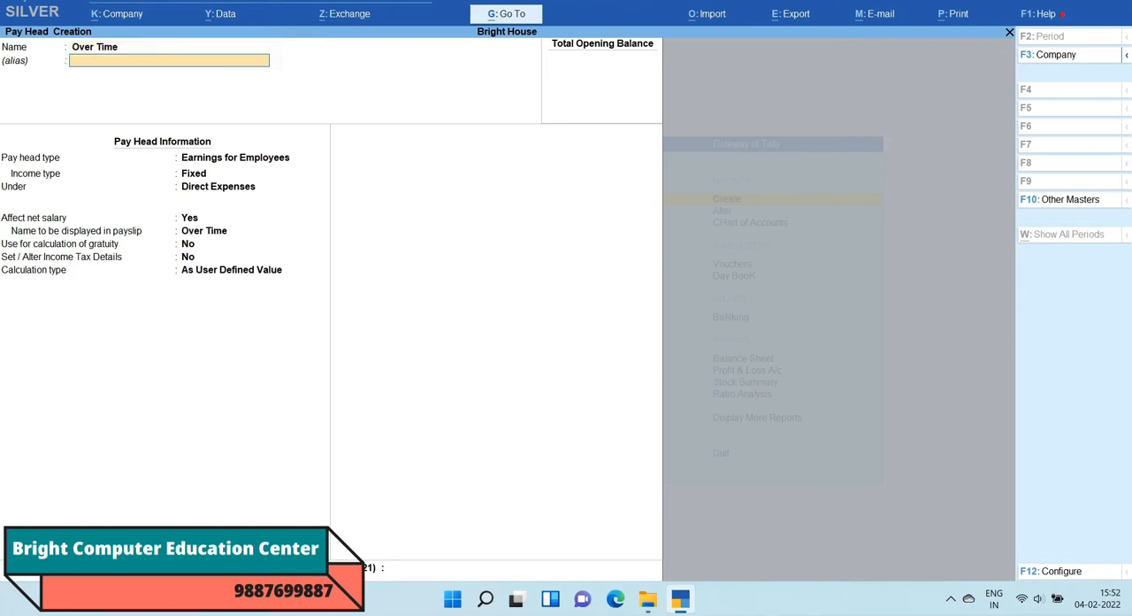
key(Return)
key(Return)
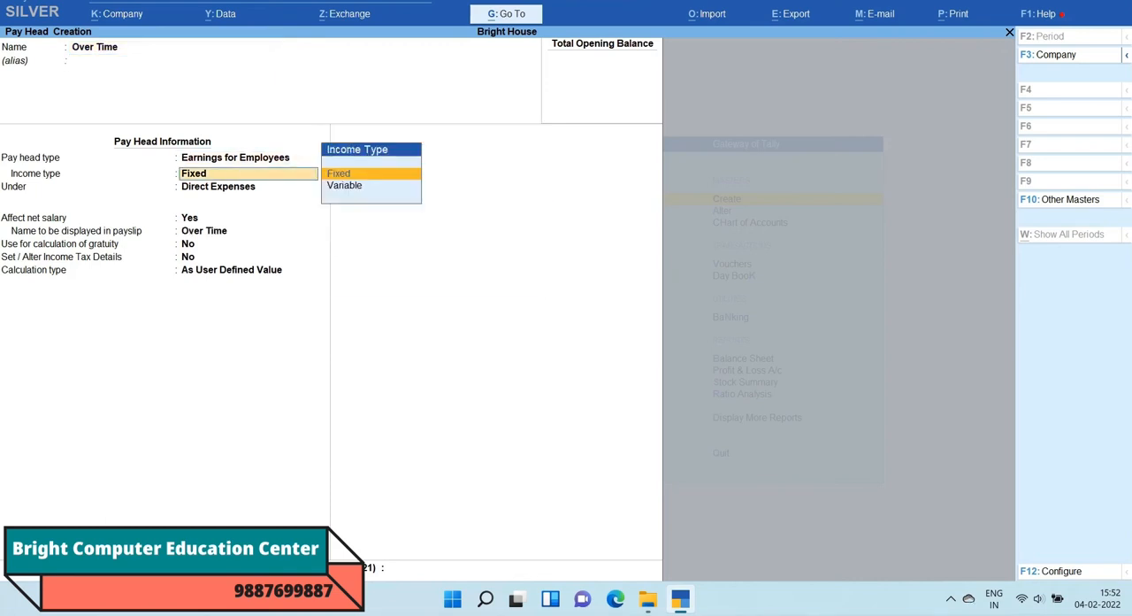
key(Return)
Step: Place Over Time under Indirect Expenses, keeping Affect net salary at Yes, the payslip name, and gratuity calculation and income tax details at No
key(Down)
key(Down)
key(Down)
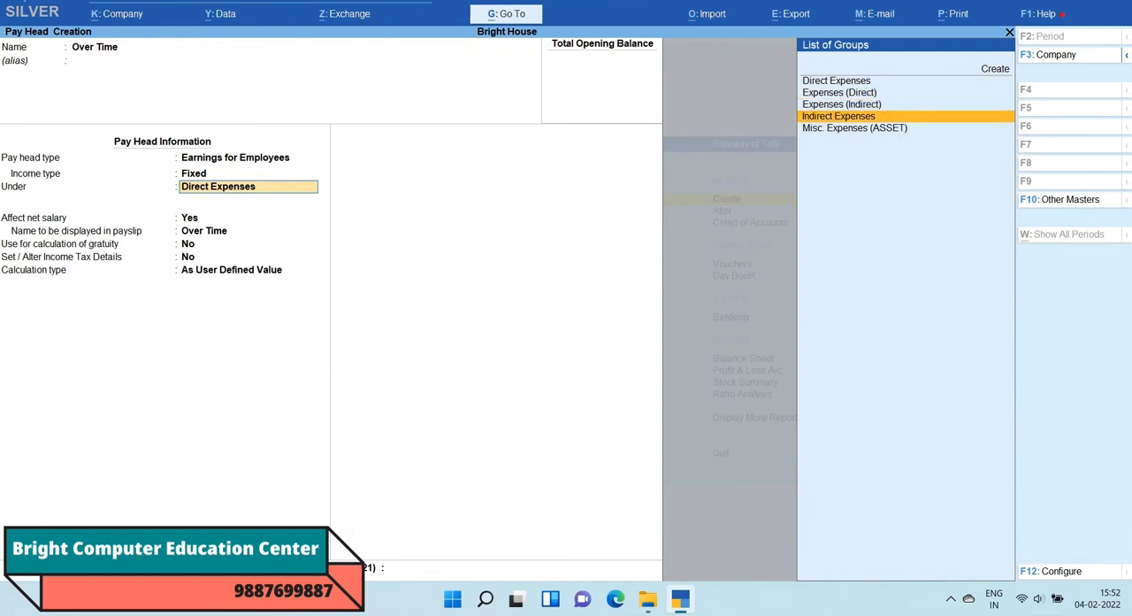
key(Return)
key(Return)
key(Return)
key(Return)
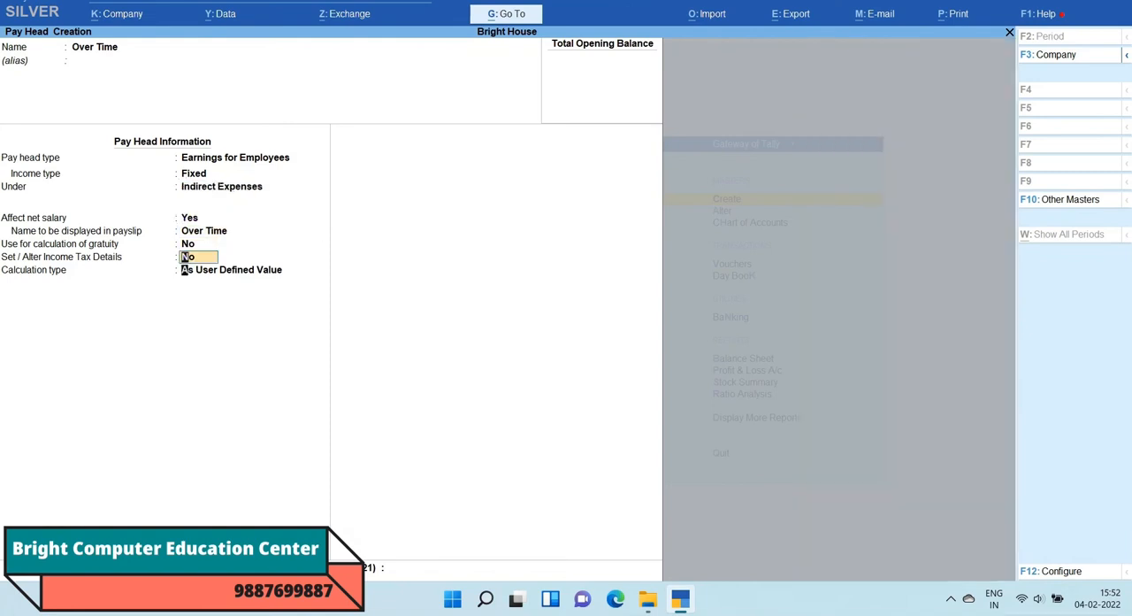
Step: Set Over Time to a Flat Rate calculation per Months without rounding, and save the pay head
key(Return)
key(Down)
key(Return)
key(Down)
key(Down)
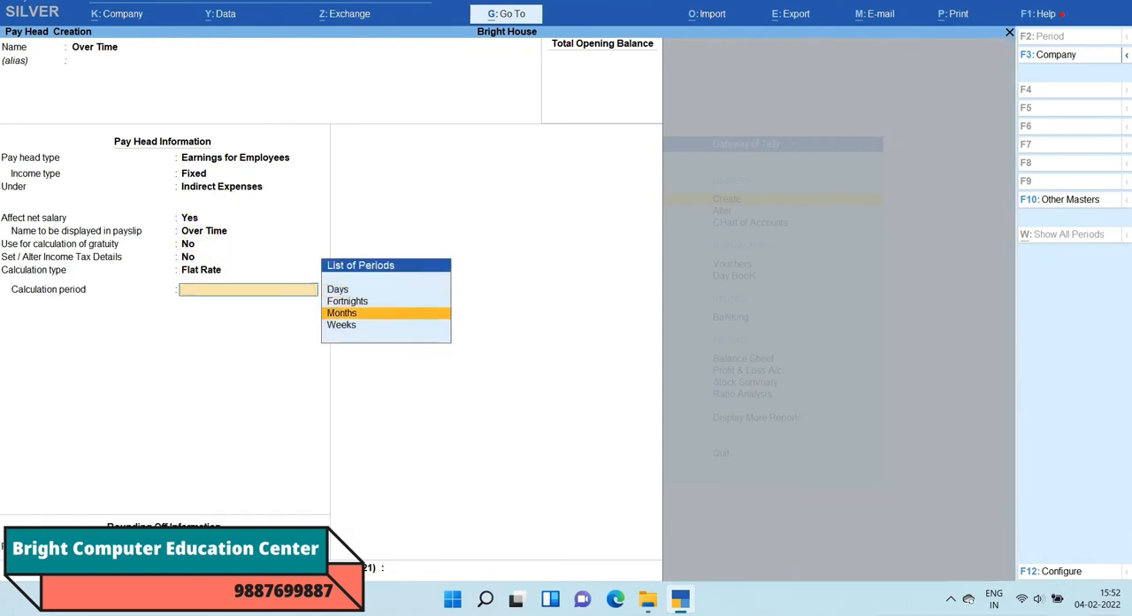
key(Return)
key(Return)
key(Return)
key(Return)
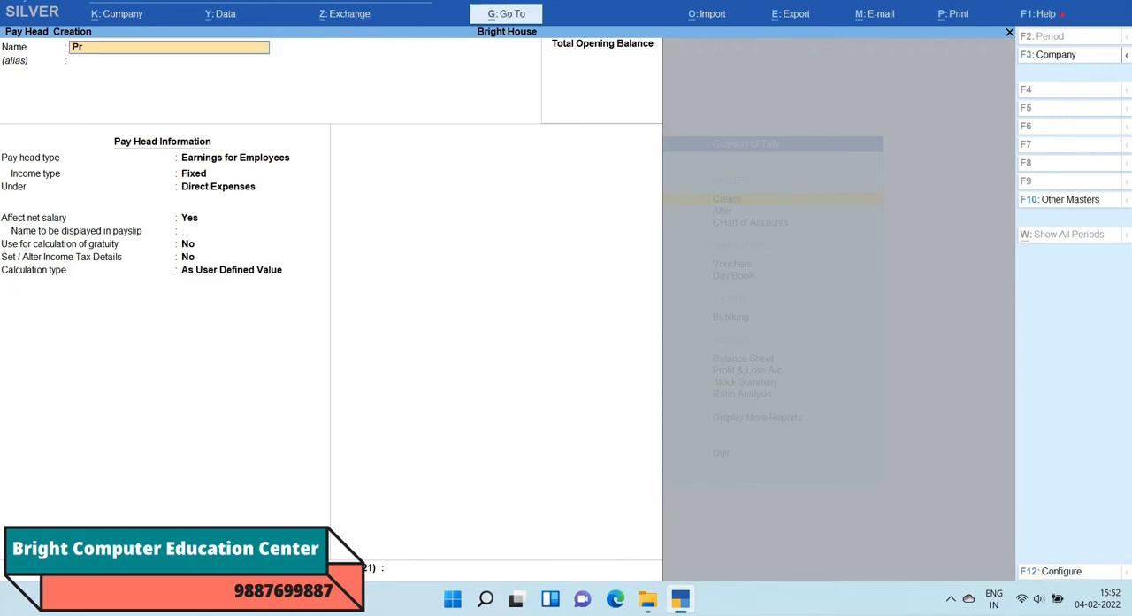
Step: Start a pay head named Provident Fund without an alias and set its type to Deductions From Employees
text(Provident Fund)
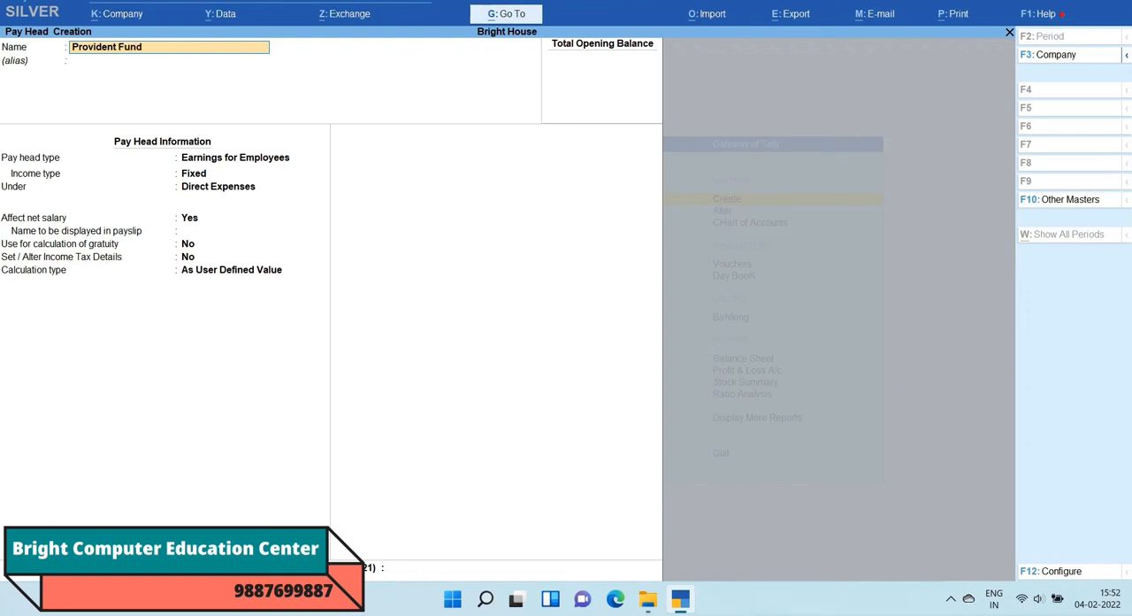
key(Return)
key(Return)
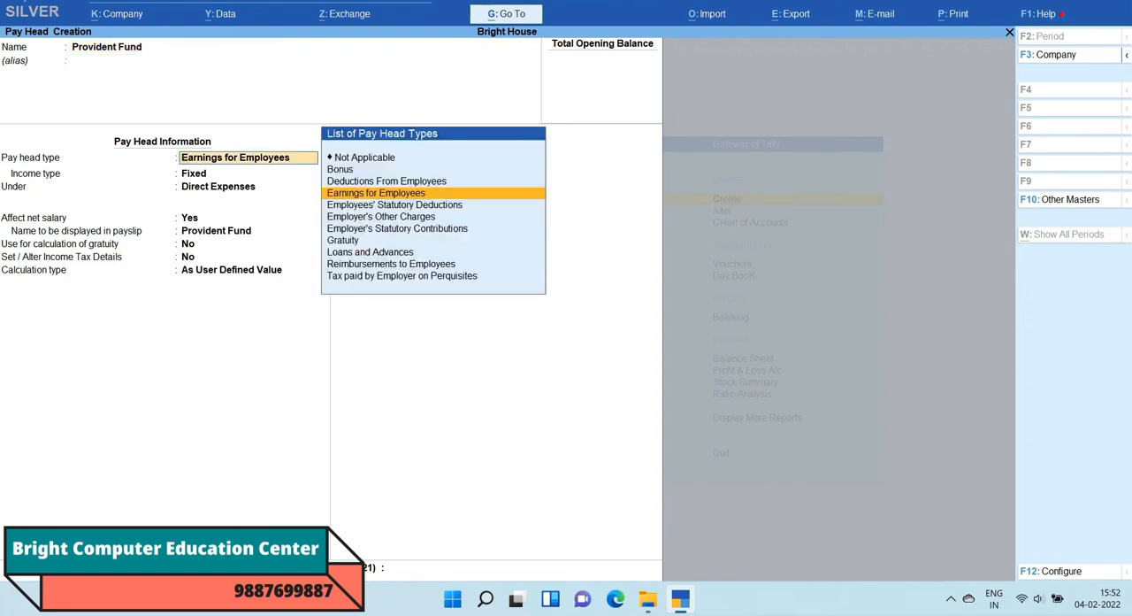
key(Up)
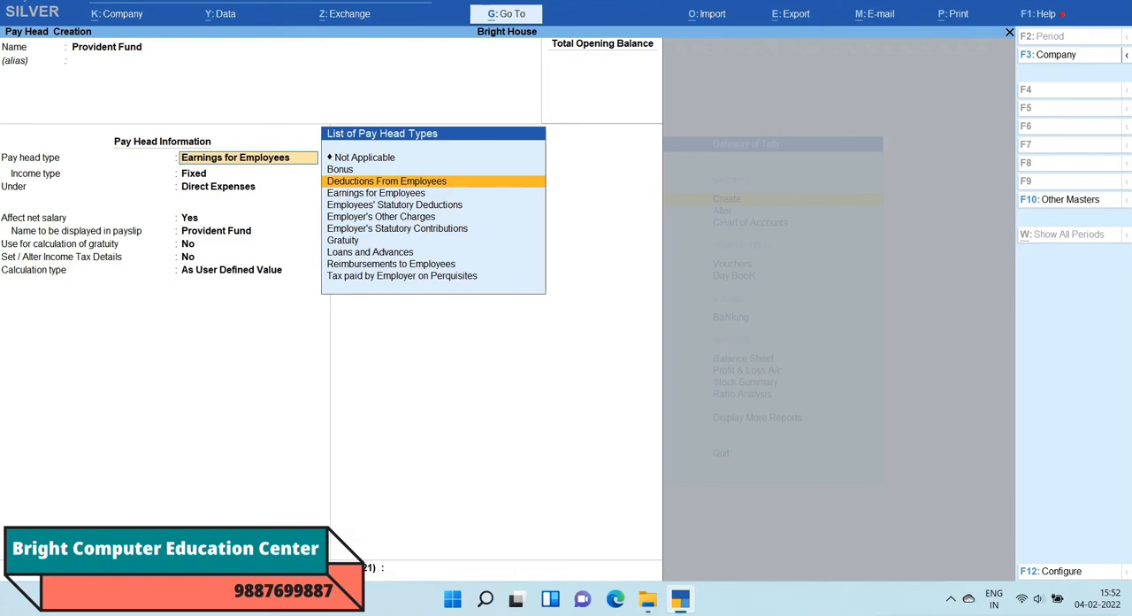
key(Return)
Step: Place Provident Fund under Indirect Expenses, keeping Affect net salary at Yes and Provident Fund as the payslip name
key(Down)
key(Down)
key(Down)
key(Down)
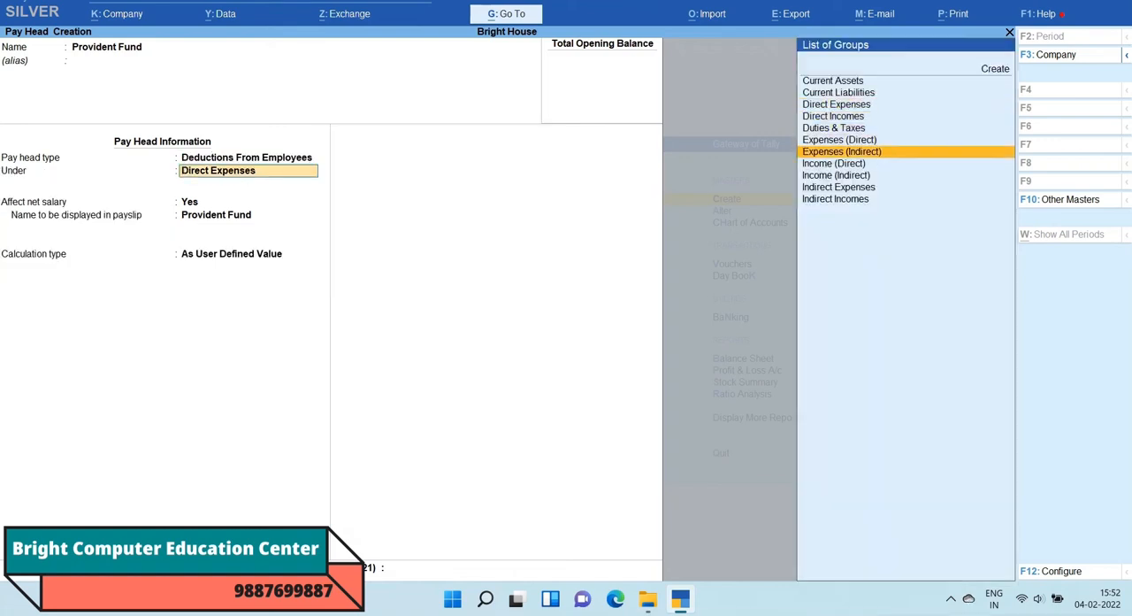
key(Down)
key(Down)
key(Down)
key(Return)
key(Return)
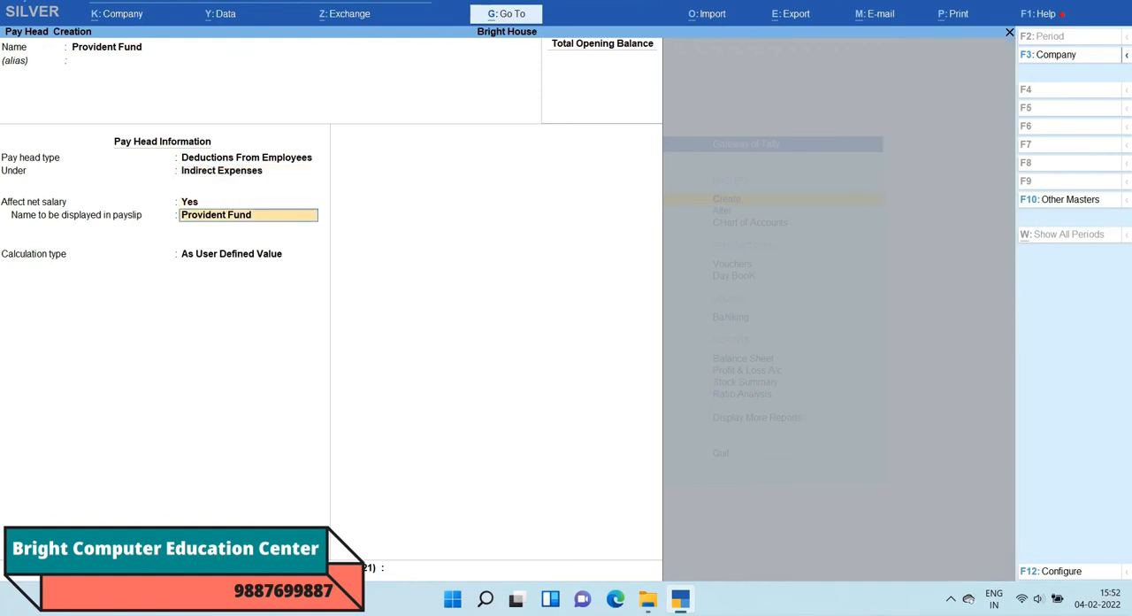
Step: Set Provident Fund to a Flat Rate calculation per Months without rounding, and save the pay head
key(Return)
key(Down)
key(Return)
key(Down)
key(Down)
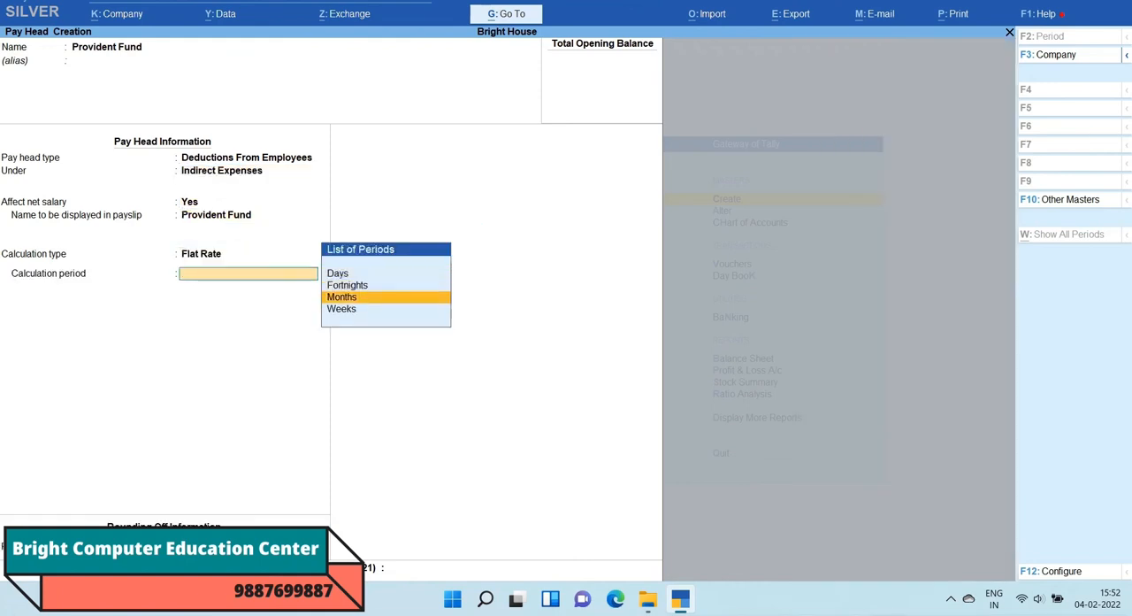
key(Return)
key(Return)
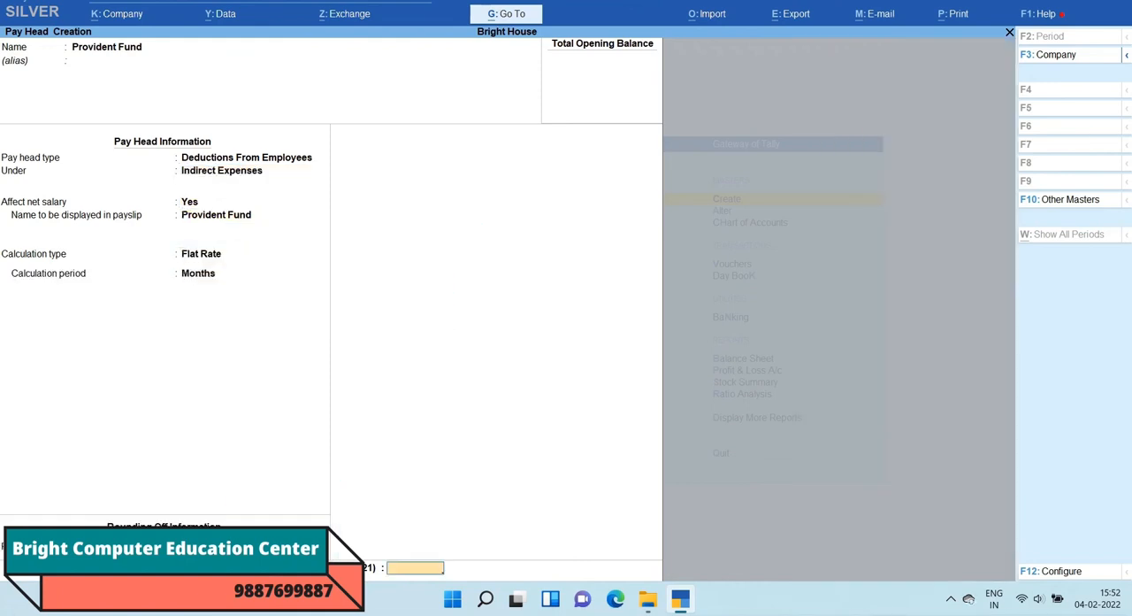
key(Return)
key(Return)
Step: Start a pay head named Life Insurance Company without an alias
text(L)
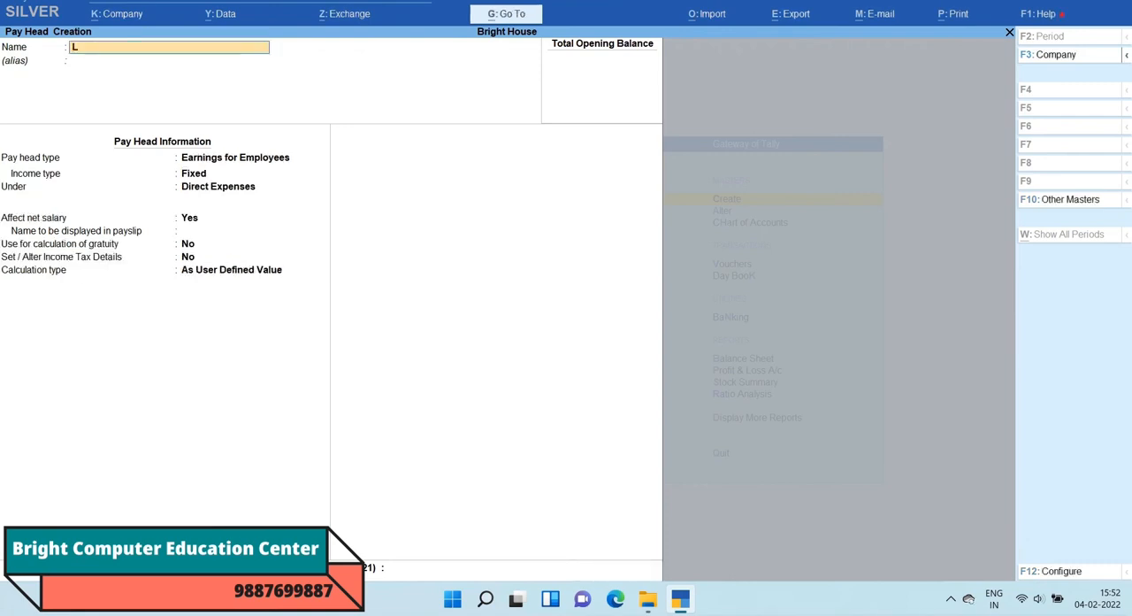
text(ife Insurance C)
text(ompany)
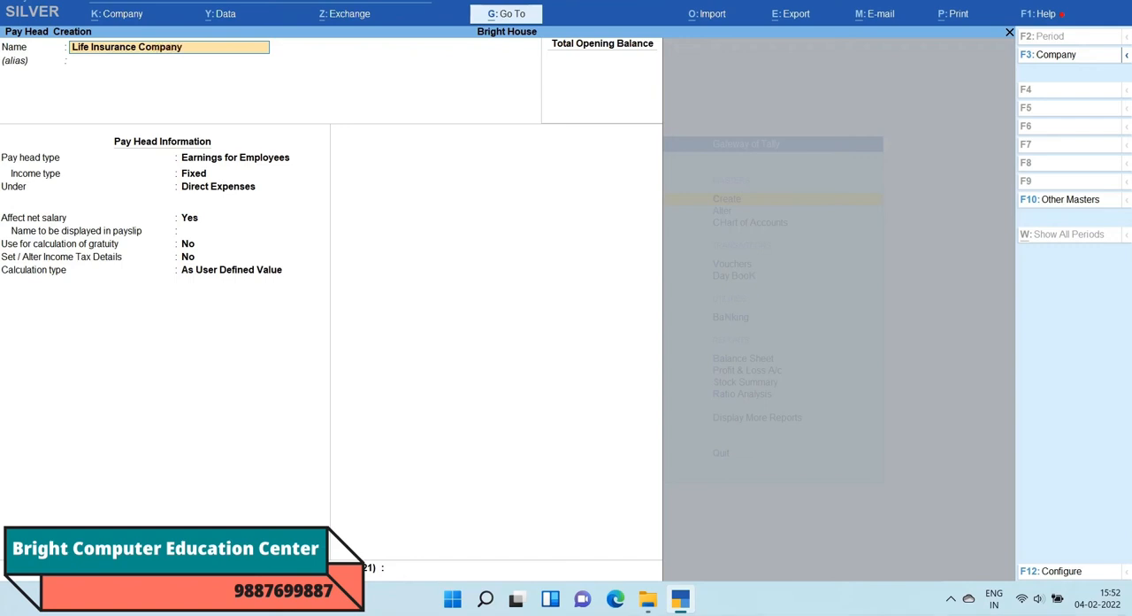
key(Return)
Step: Classify Life Insurance Company as Deductions From Employees under Indirect Expenses, keeping Affect net salary at Yes and the default payslip name
key(Return)
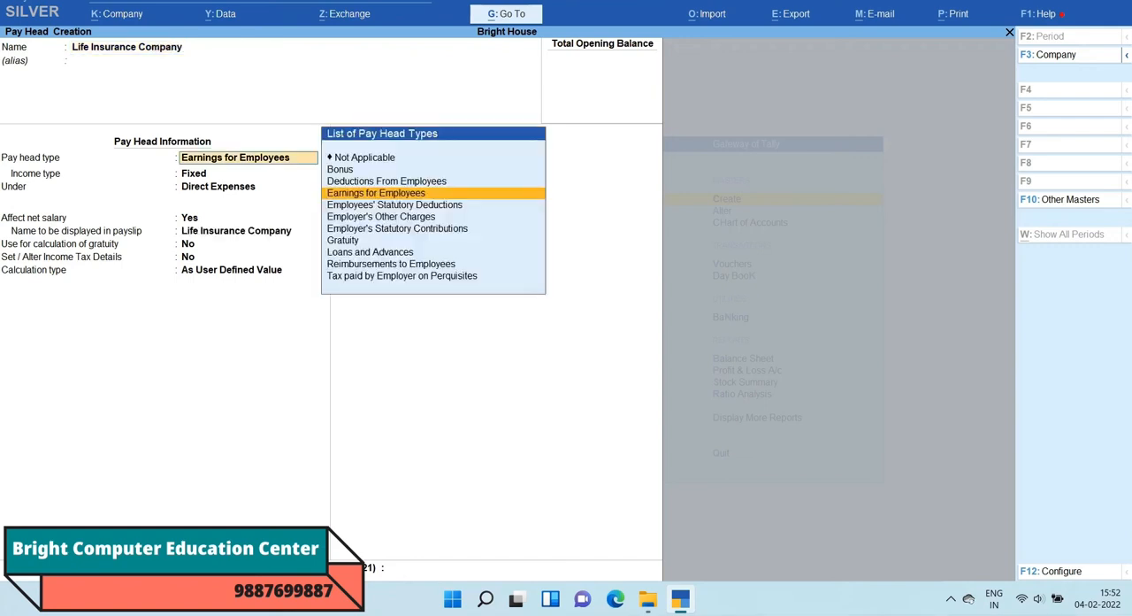
key(Up)
key(Return)
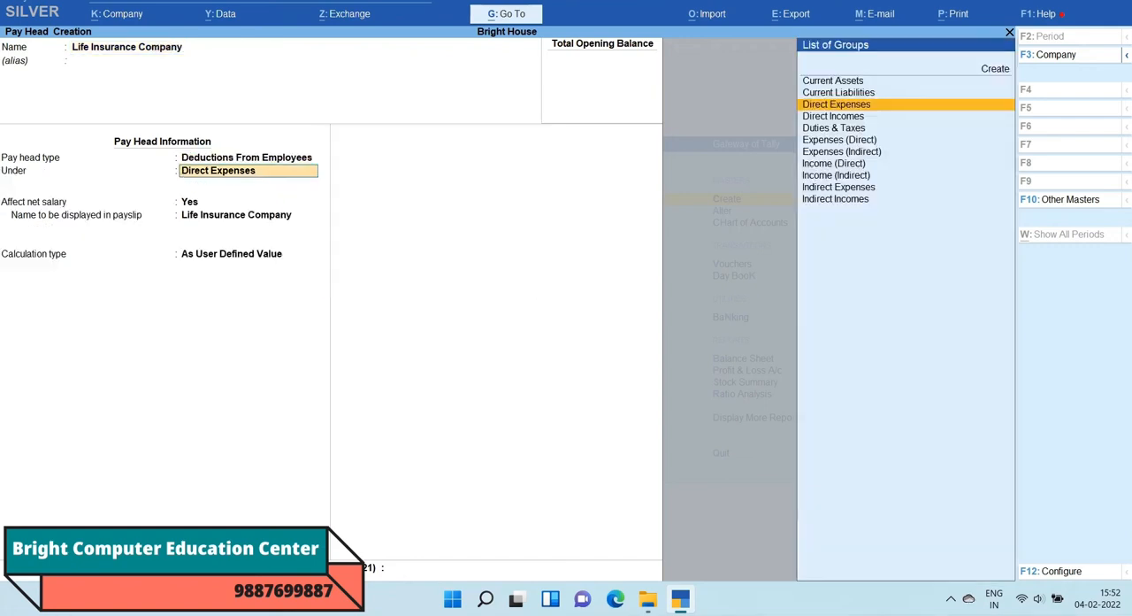
key(Down)
key(Down)
key(Down)
key(Down)
key(Down)
key(Down)
key(Down)
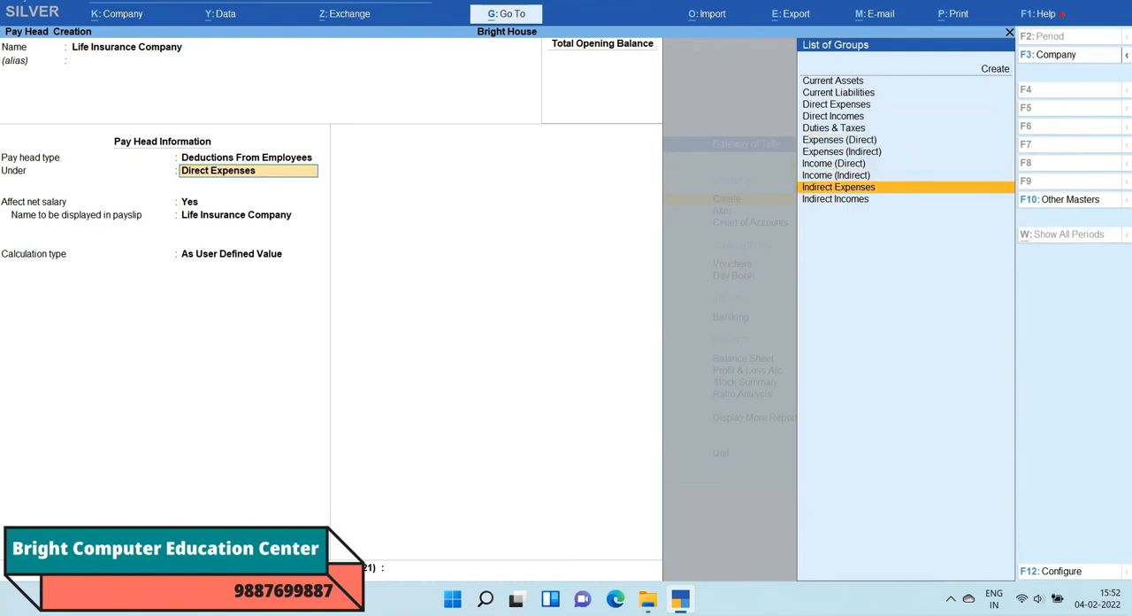
key(Return)
key(Return)
Step: Set Life Insurance Company to a Flat Rate calculation per Months without rounding, and save the pay head
key(Return)
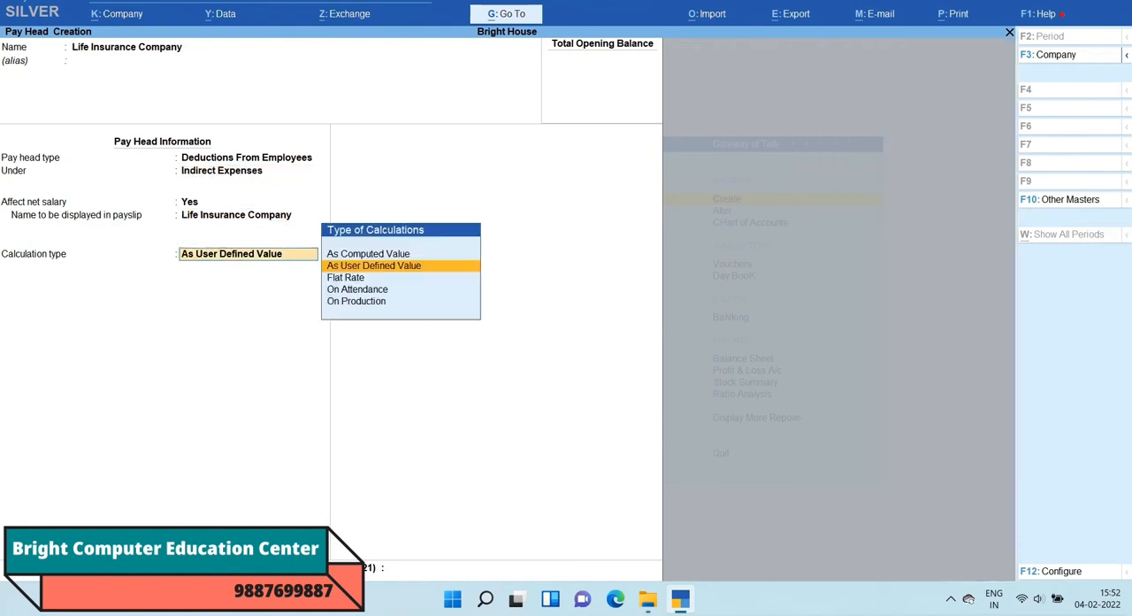
key(Down)
key(Return)
key(Down)
key(Down)
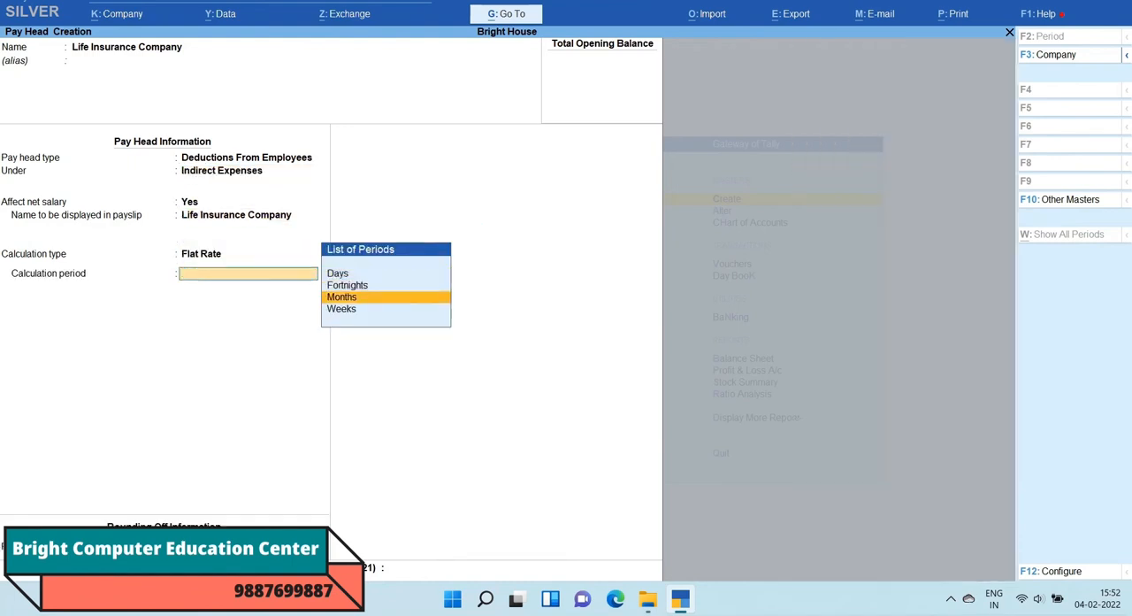
key(Return)
key(Return)
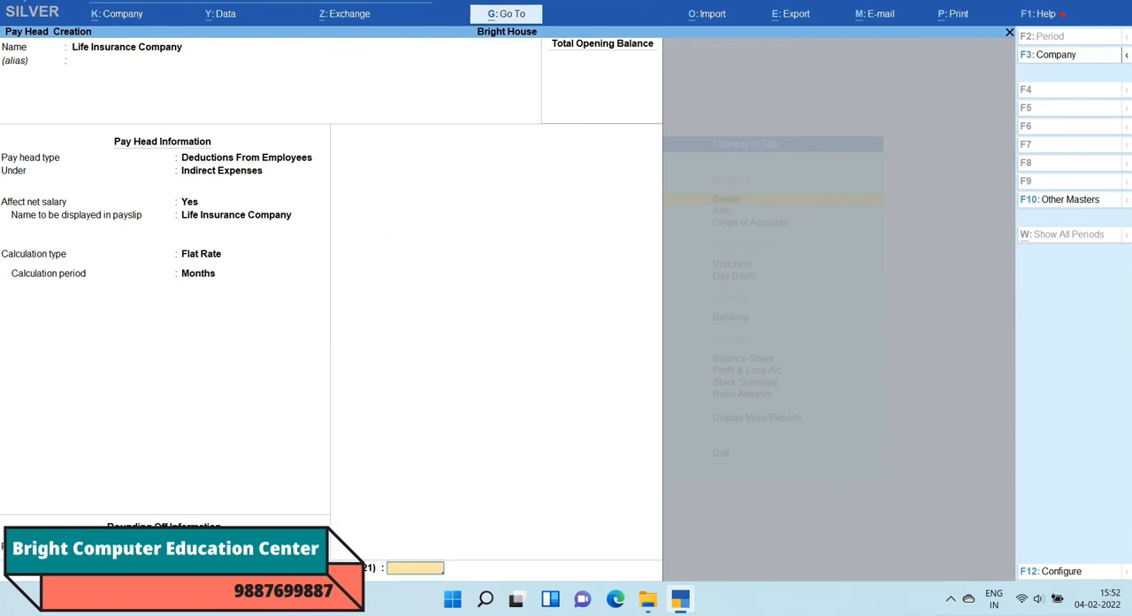
key(Return)
Step: Start a pay head named Advance without an alias and set its type to Deductions From Employees
key(Return)
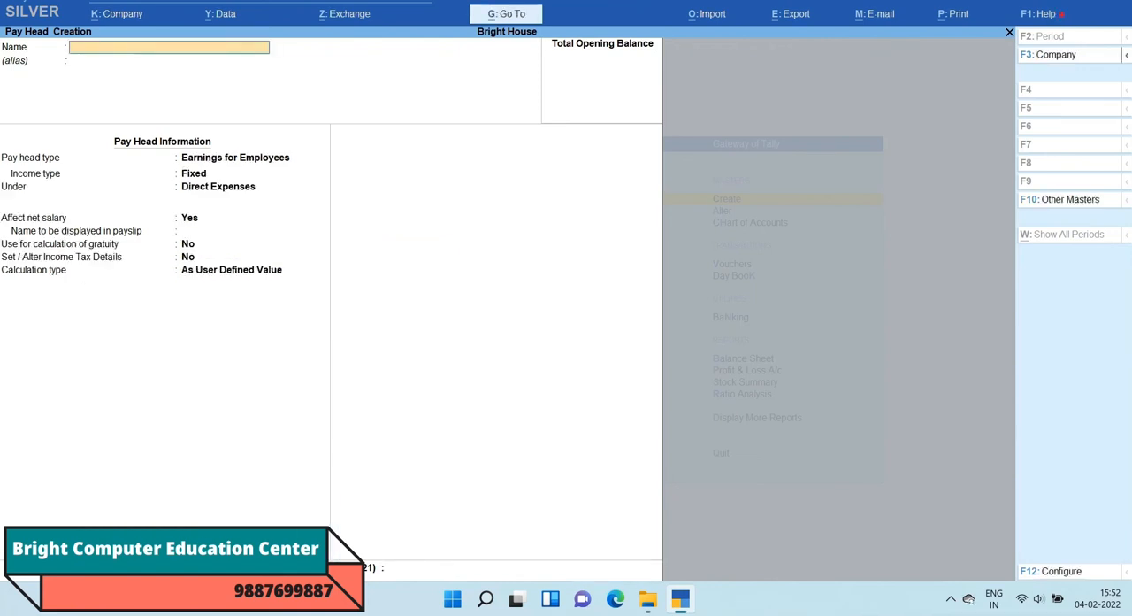
text(Advance)
key(Return)
key(Return)
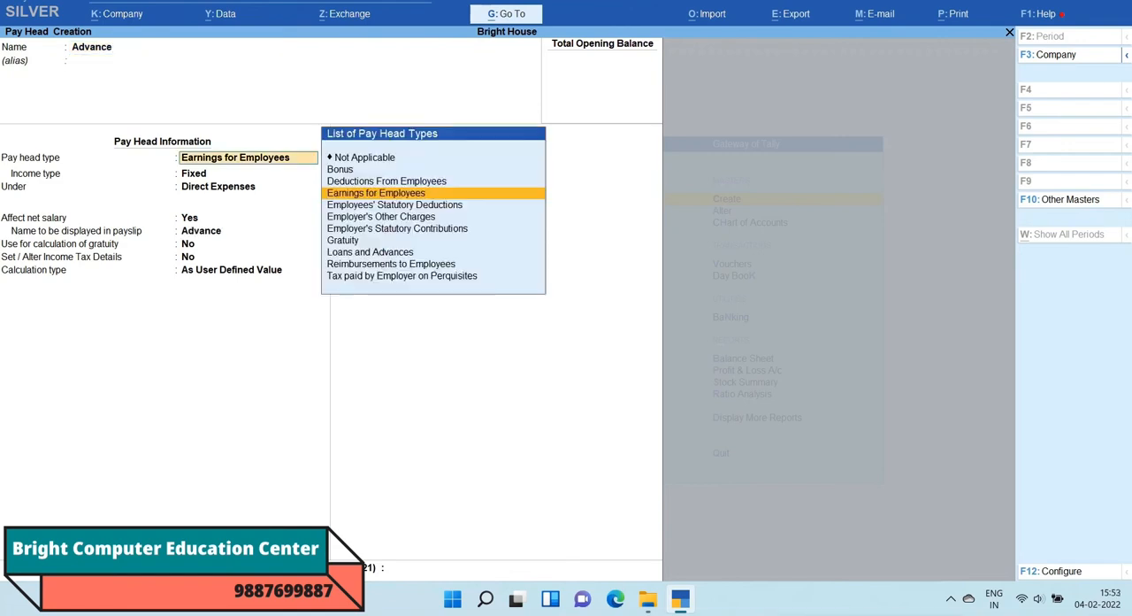
key(Up)
key(Return)
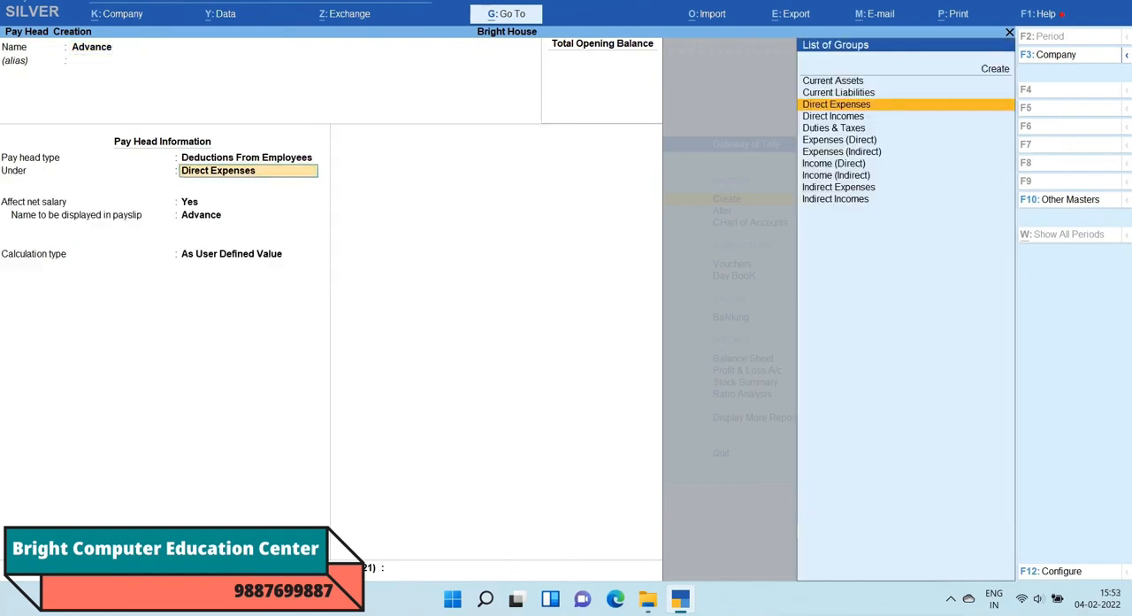
Step: Place Advance under Indirect Expenses, keeping Affect net salary at Yes and Advance as the payslip name
key(Down)
key(Down)
key(Down)
key(Down)
key(Down)
key(Down)
key(Down)
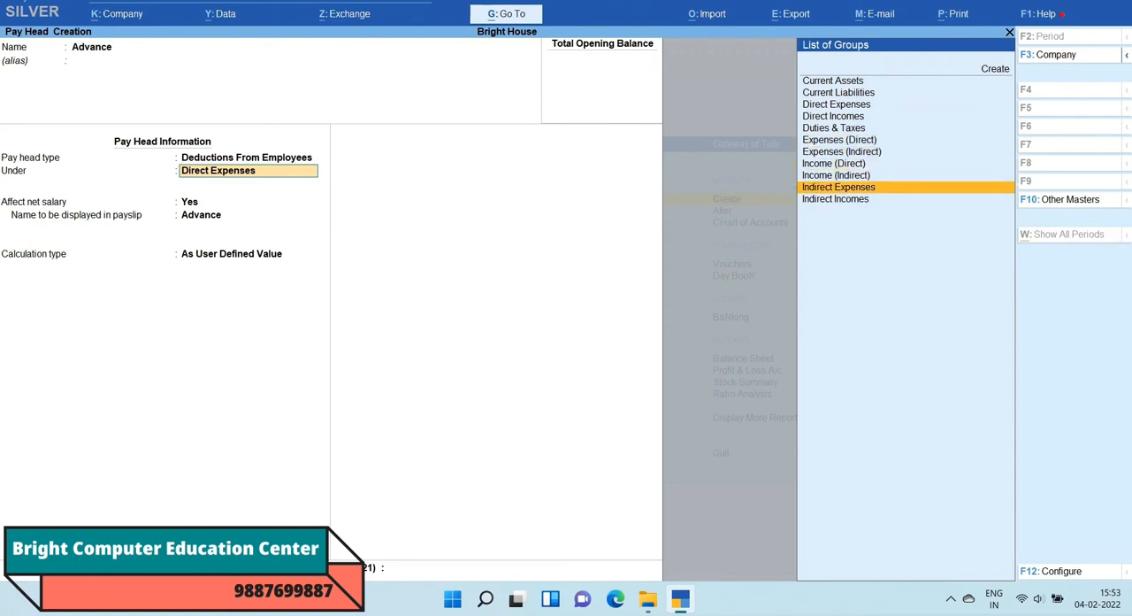
key(Return)
Step: Set Advance to a Flat Rate calculation per Months with rounding Not Applicable, and save the pay head
key(Return)
key(Return)
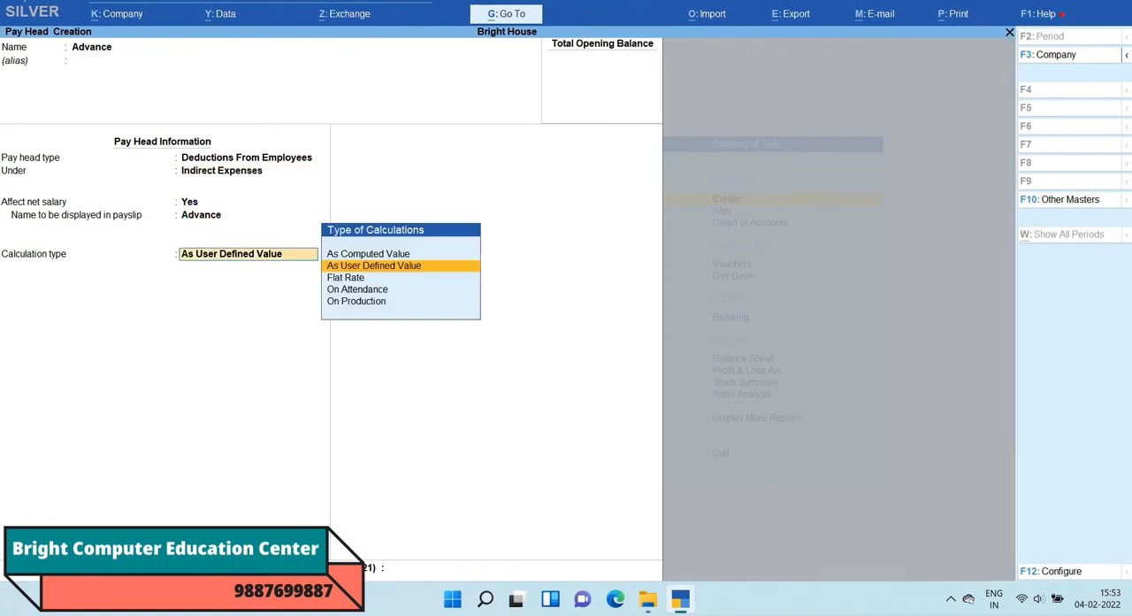
key(Down)
key(Return)
key(Down)
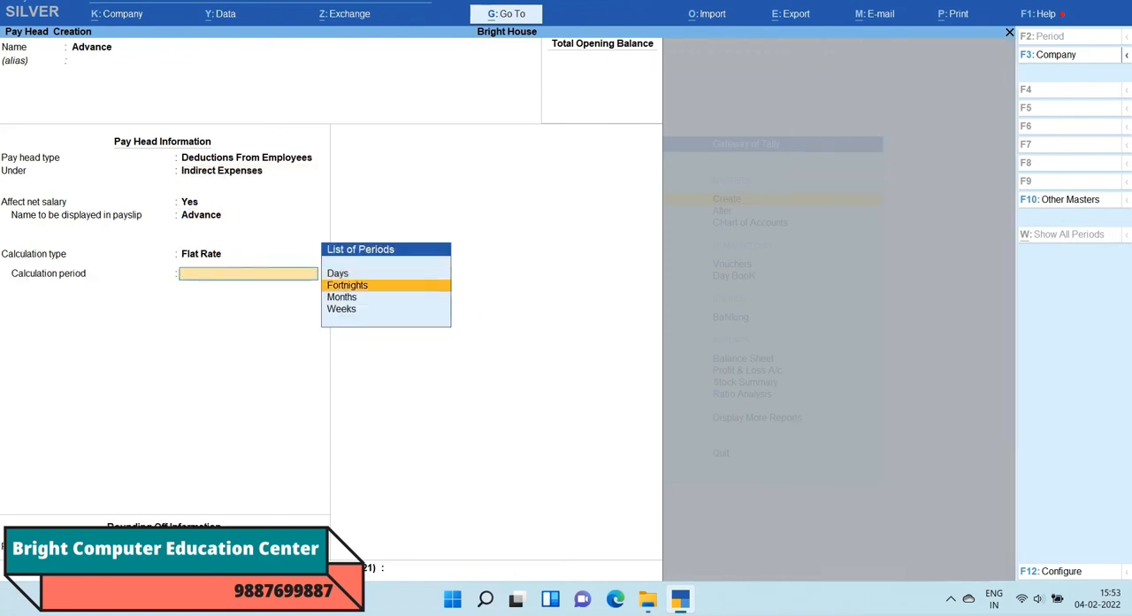
key(Down)
key(Return)
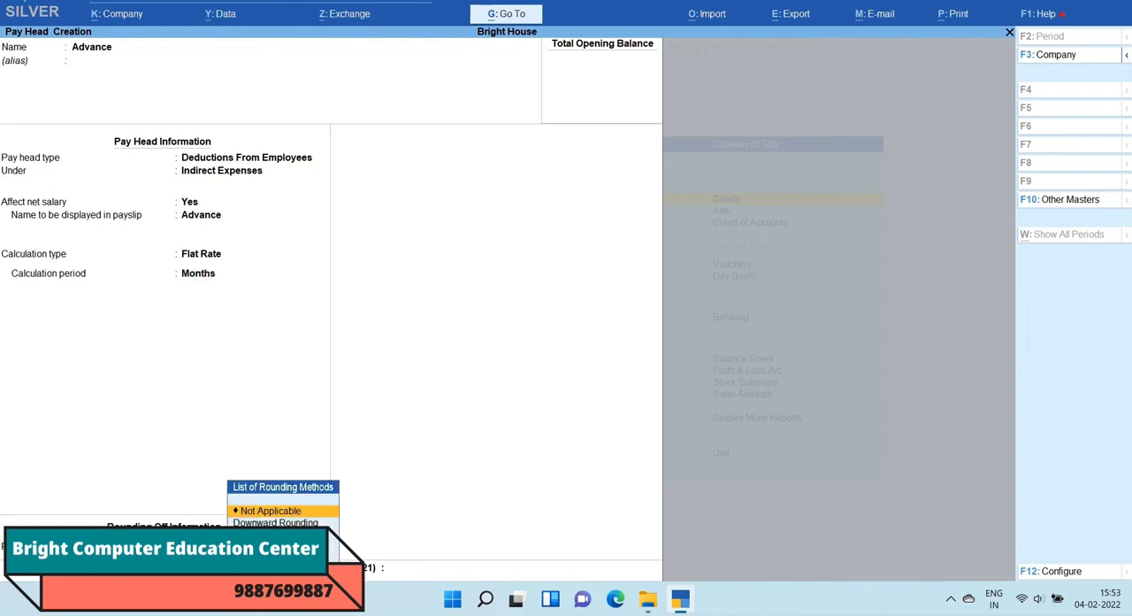
key(Return)
key(Return)
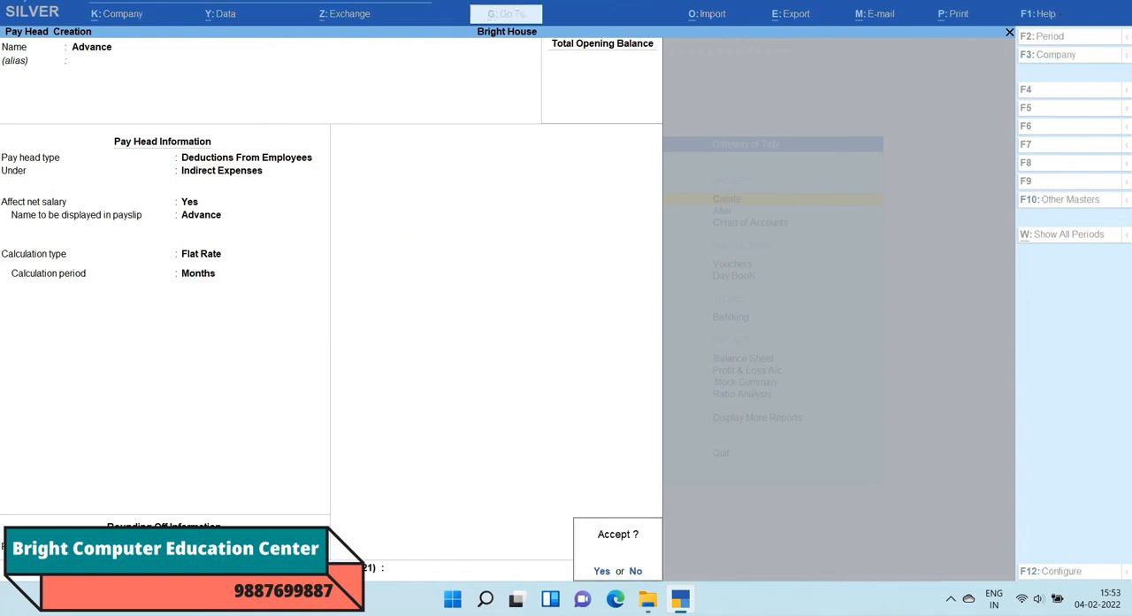
key(y)
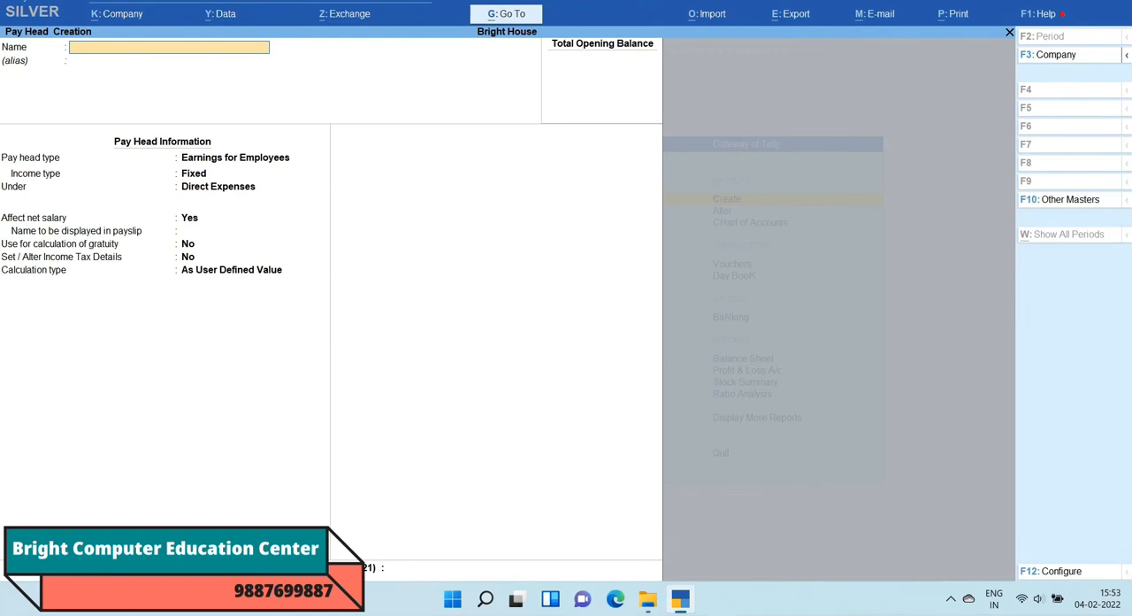
Step: Leave pay head creation and open Define Salary among the payroll masters for alteration
key(Escape)
key(y)
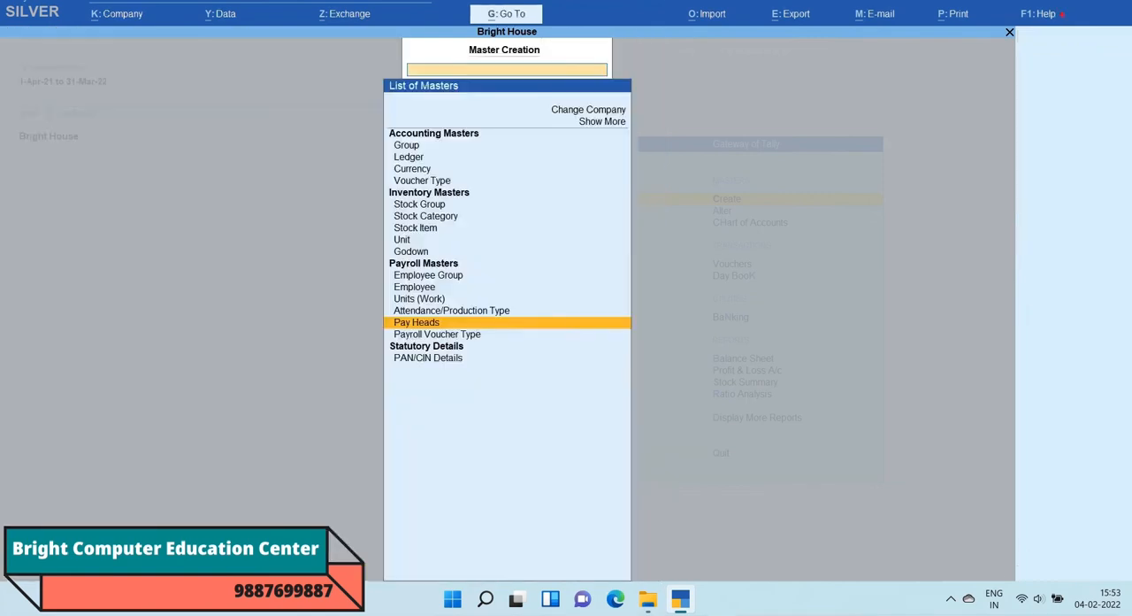
key(Escape)
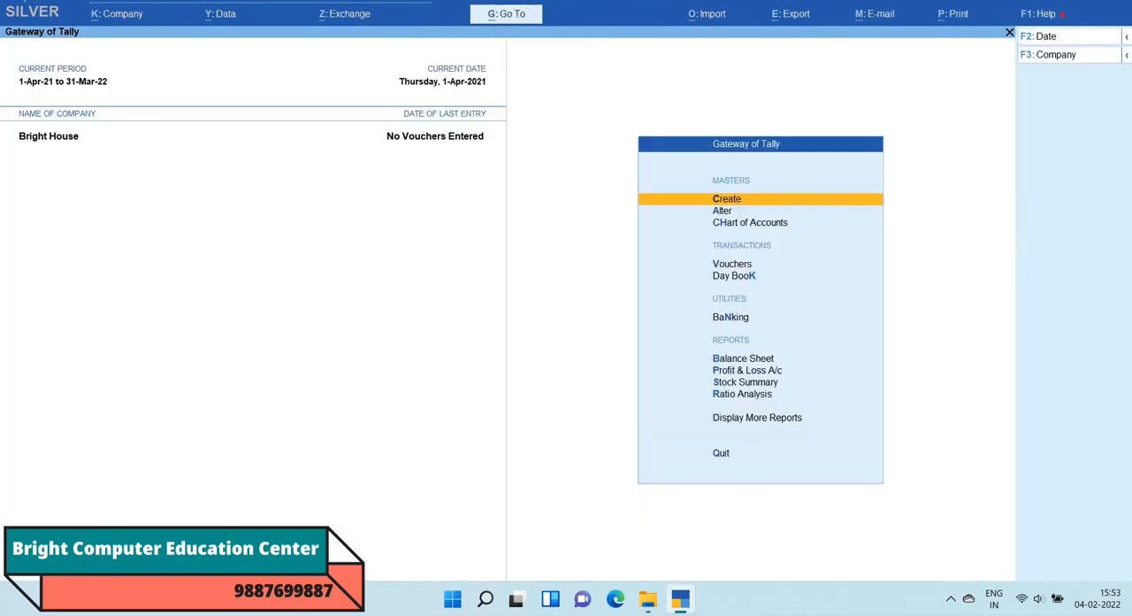
key(Down)
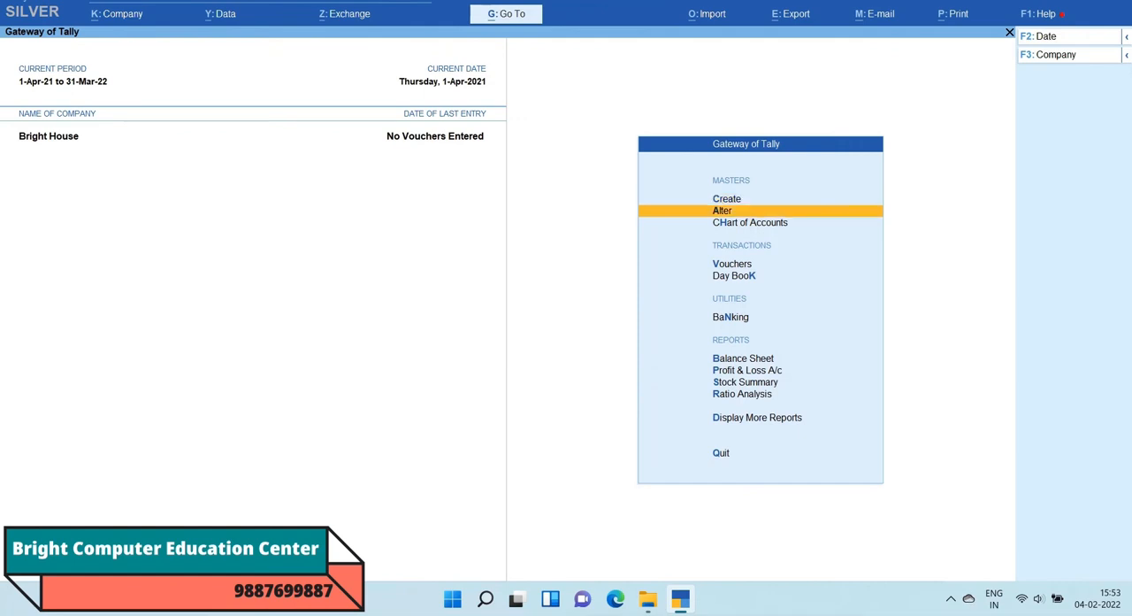
key(Return)
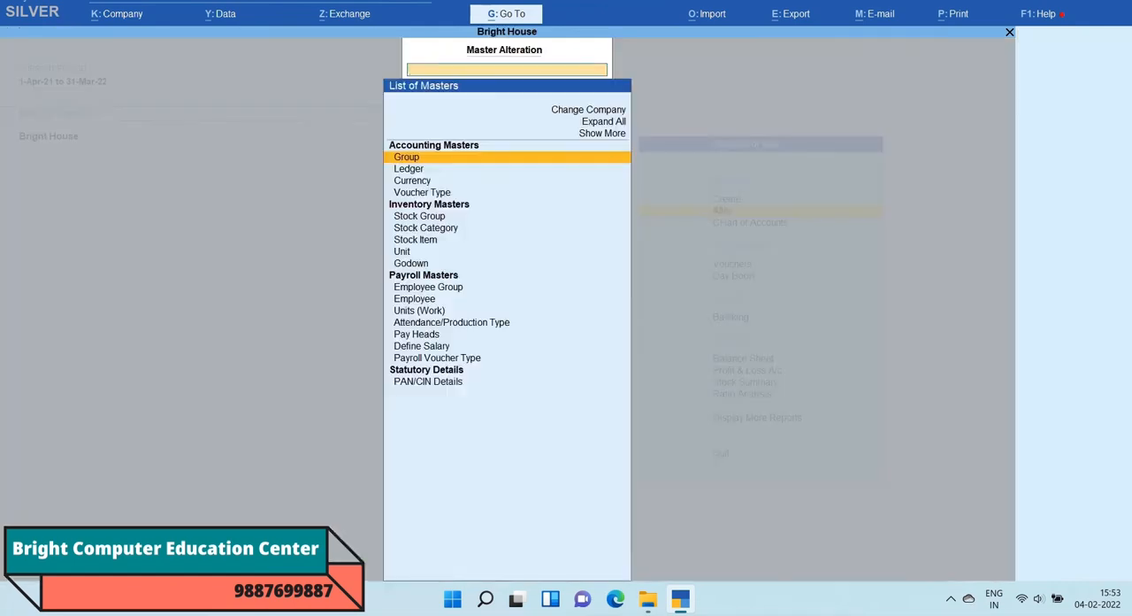
key(Down)
key(Down)
key(Down)
key(Down)
key(Down)
key(Down)
key(Down)
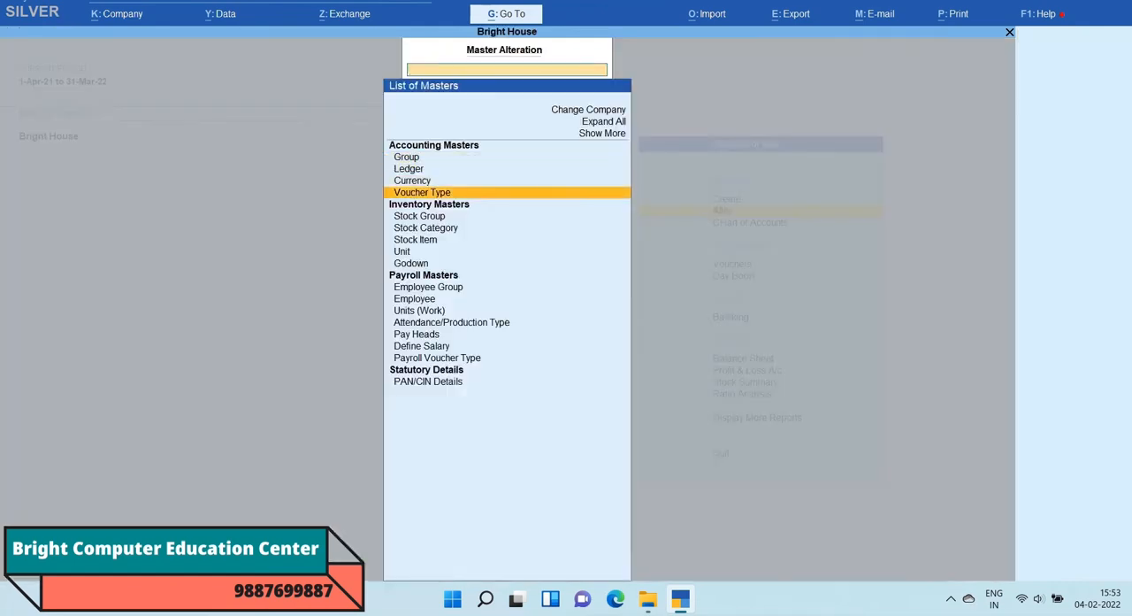
key(Down)
key(Down)
key(Down)
key(Down)
key(Down)
key(Down)
key(Down)
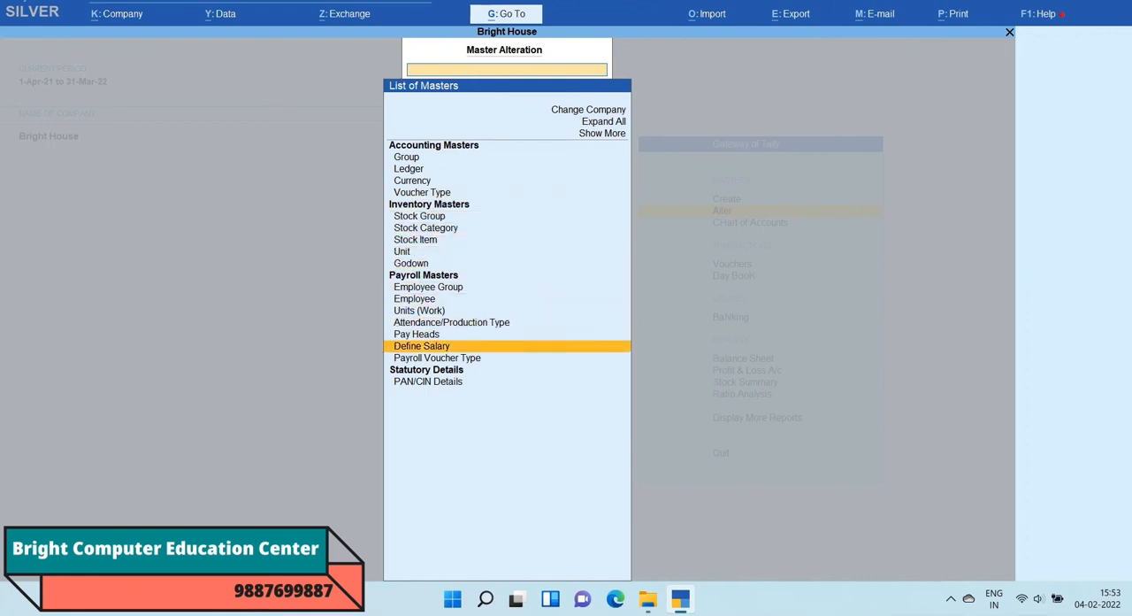
key(Return)
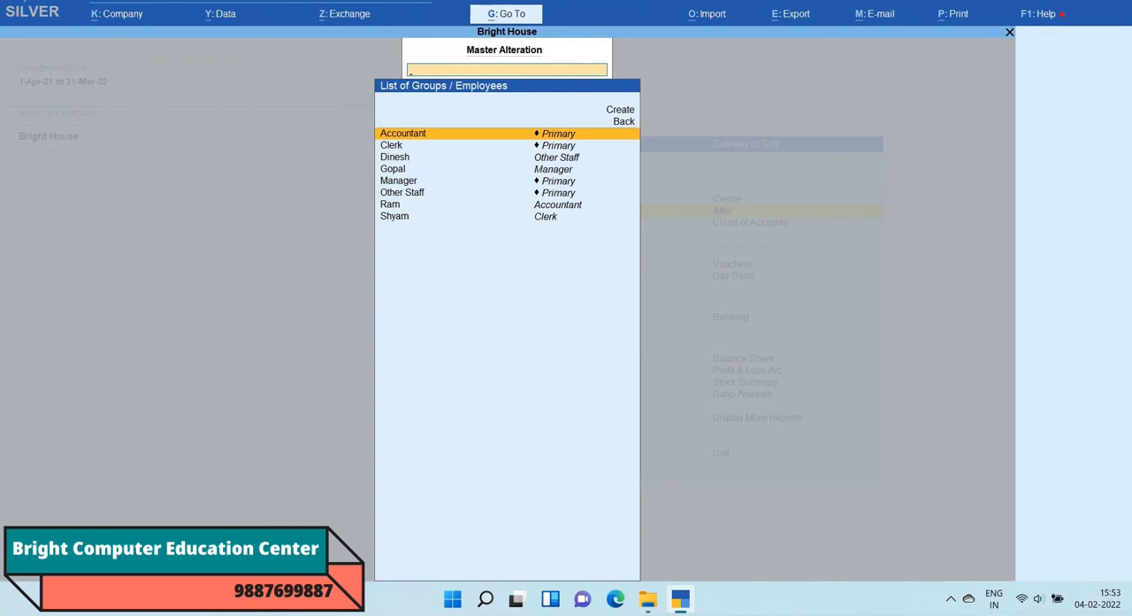
Step: Open the salary details of the employee in the Other Staff group and set the effective date to 1-Apr-21
key(Down)
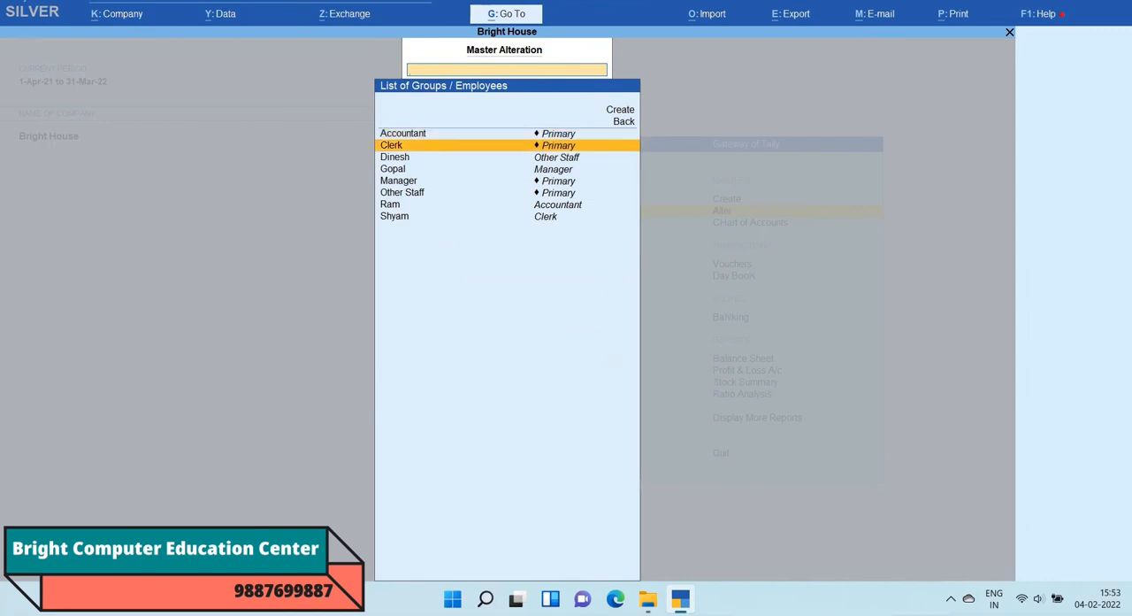
key(Down)
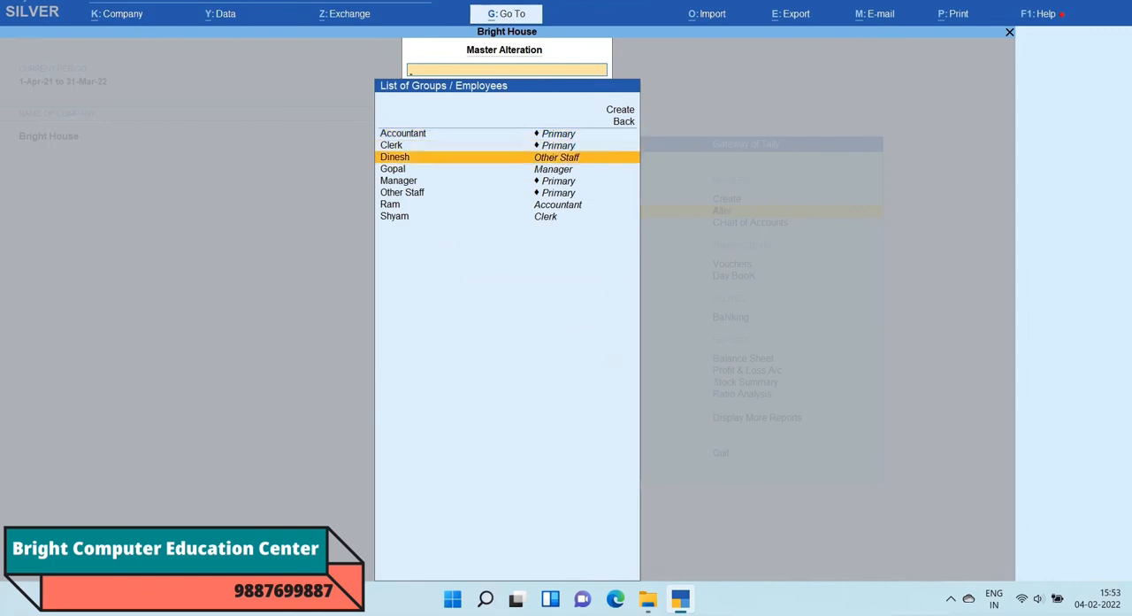
key(Return)
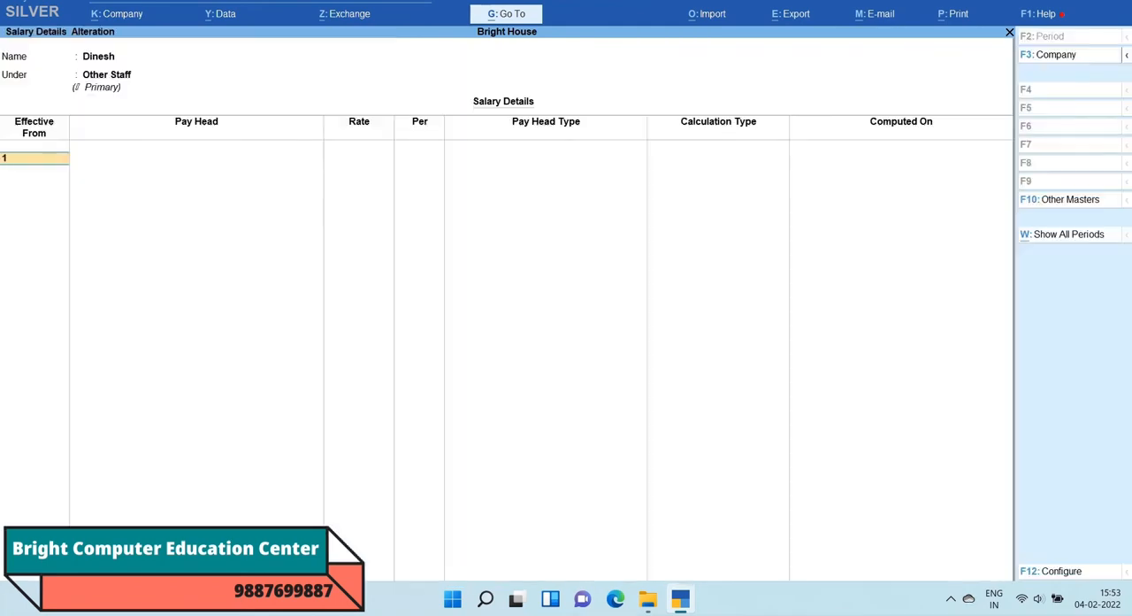
text(1-4)
key(Return)
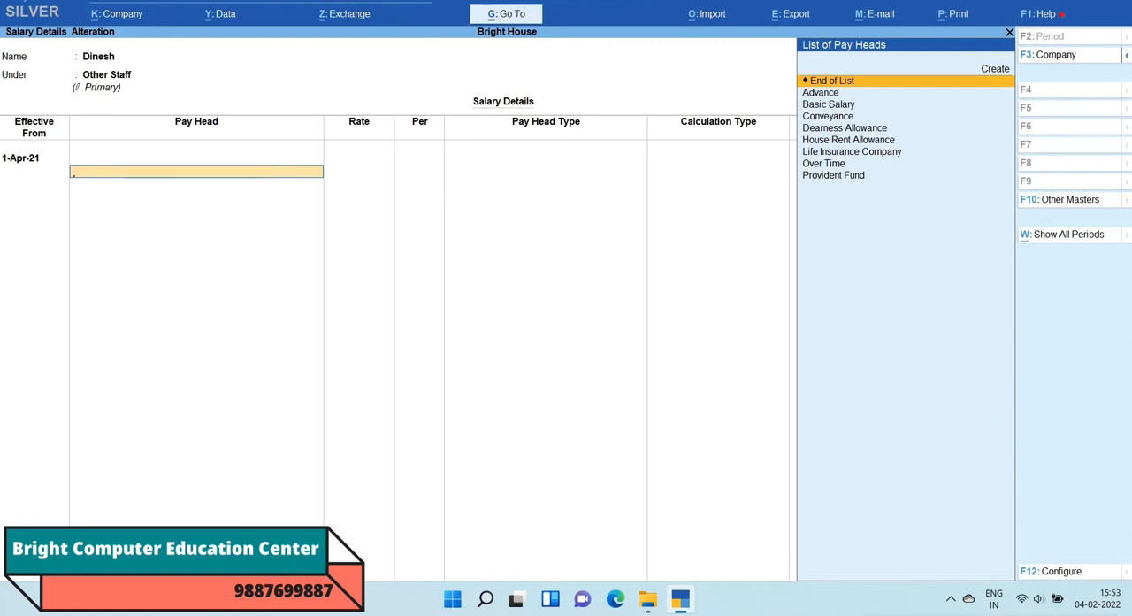
Step: Add Basic Salary to the Other Staff employee's salary details at a rate of 10,000
key(Down)
key(Down)
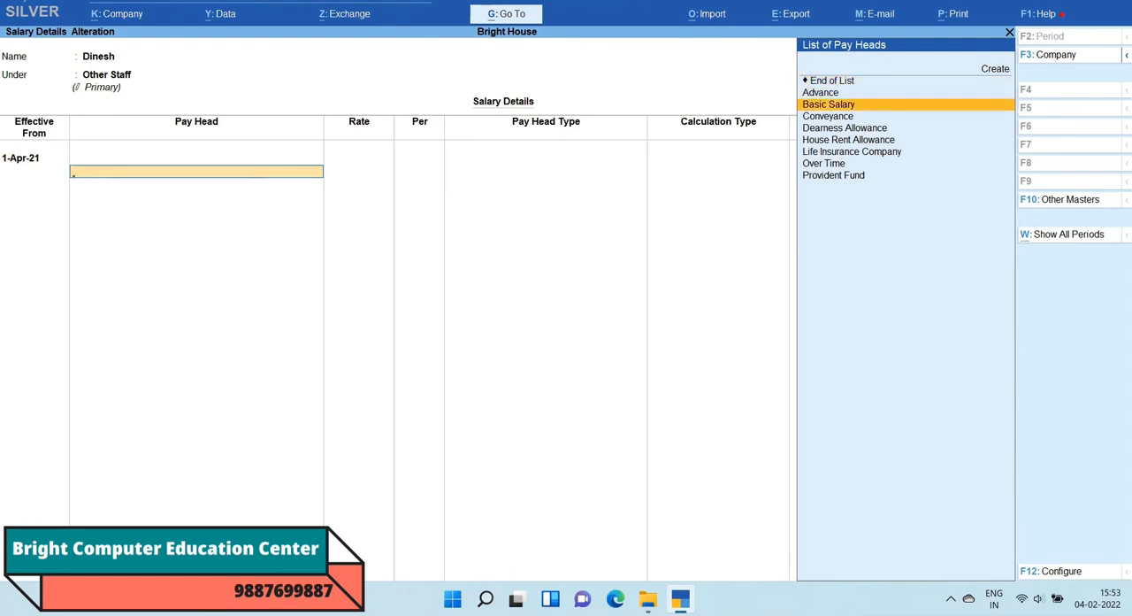
key(Return)
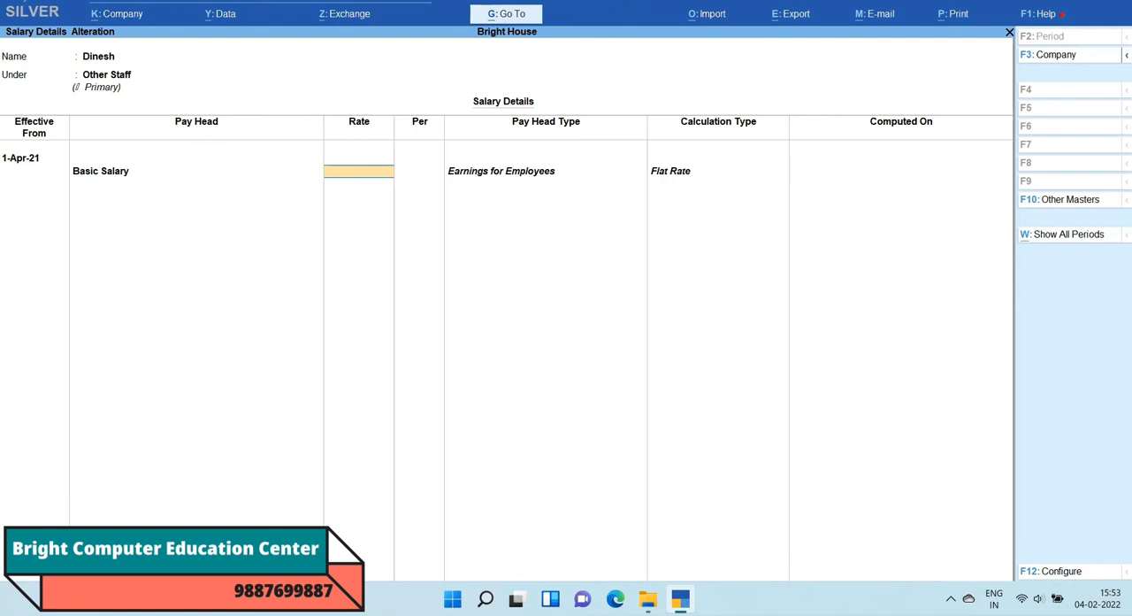
text(10,000)
key(Return)
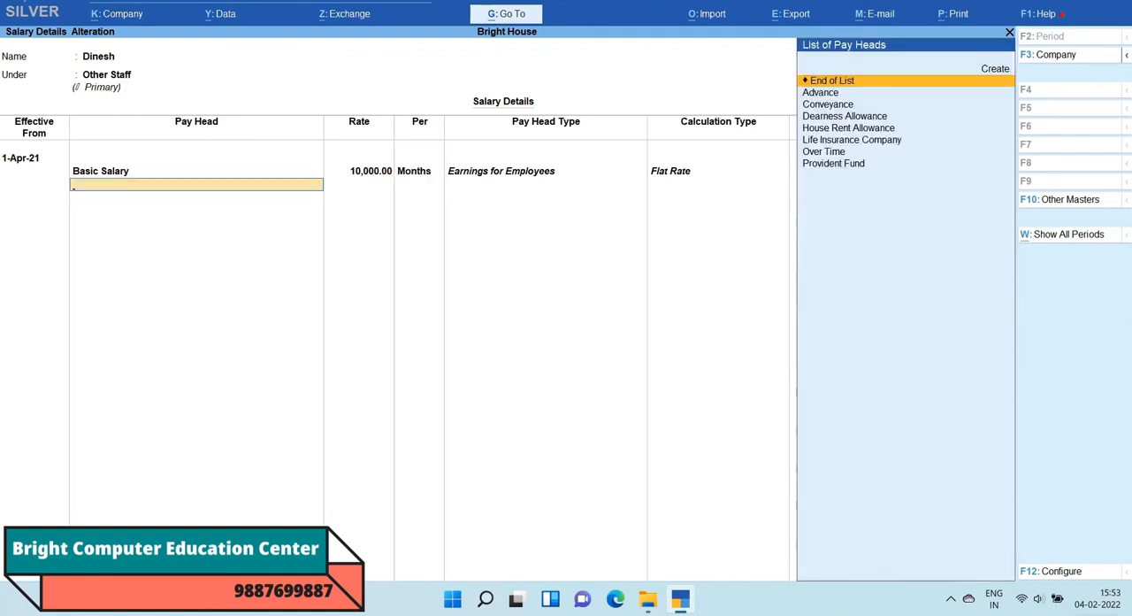
Step: Add Advance at a rate of 1,500 and Conveyance at 1,250 to the employee's salary details
key(Down)
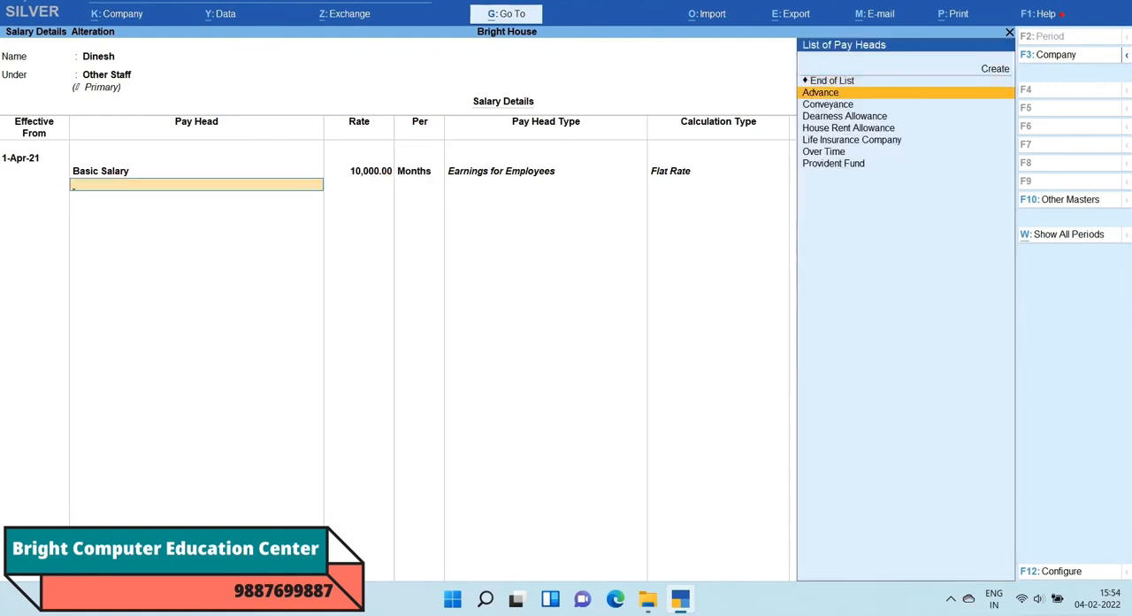
key(Return)
text(1500)
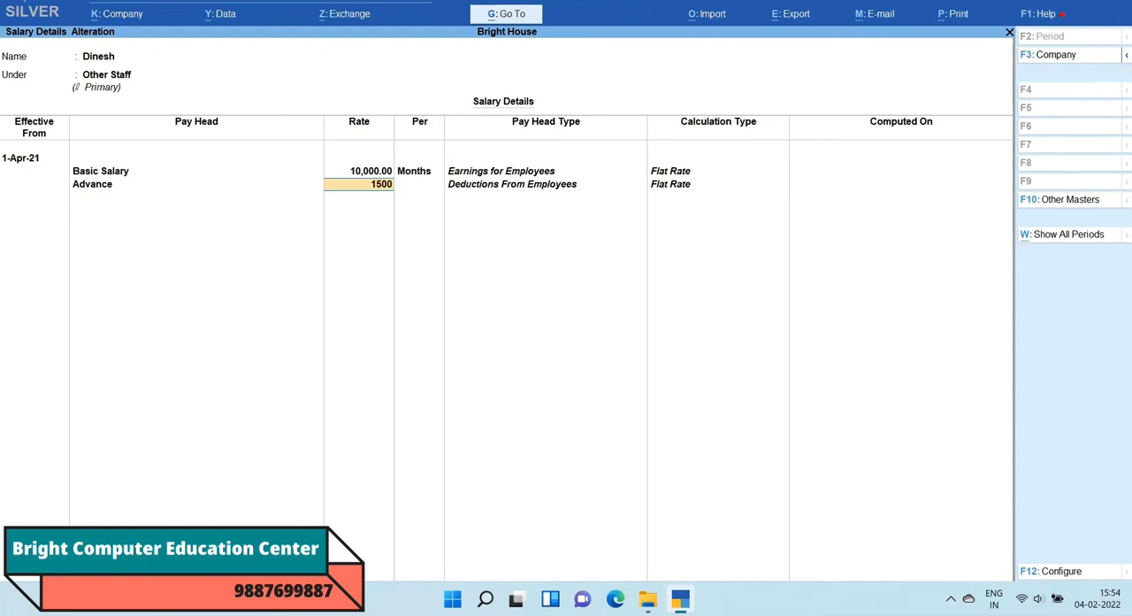
key(Return)
key(Return)
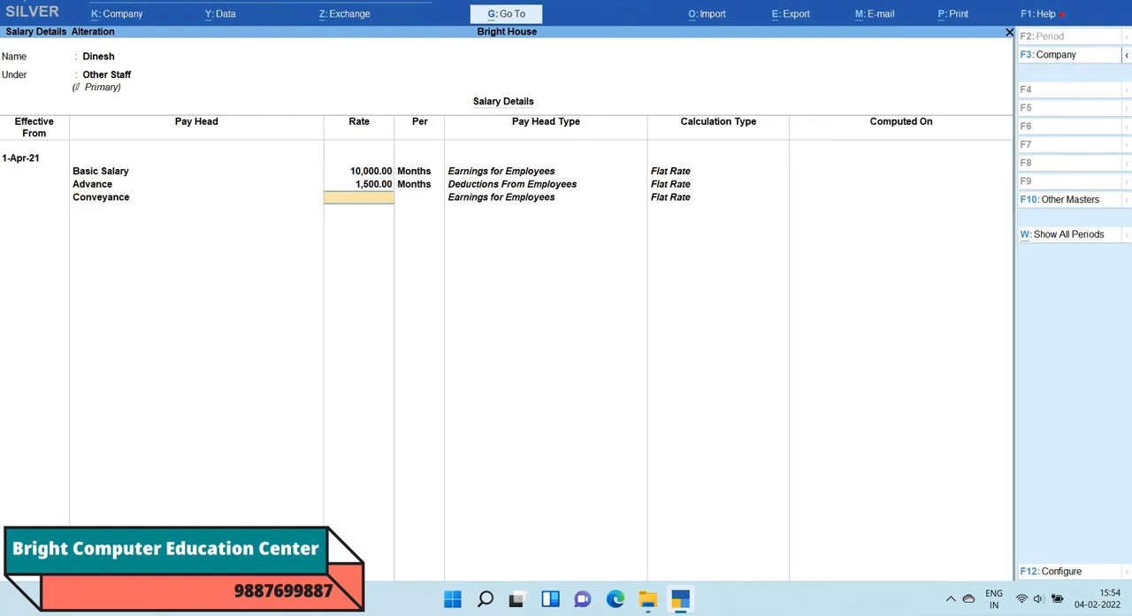
text(1250)
key(Return)
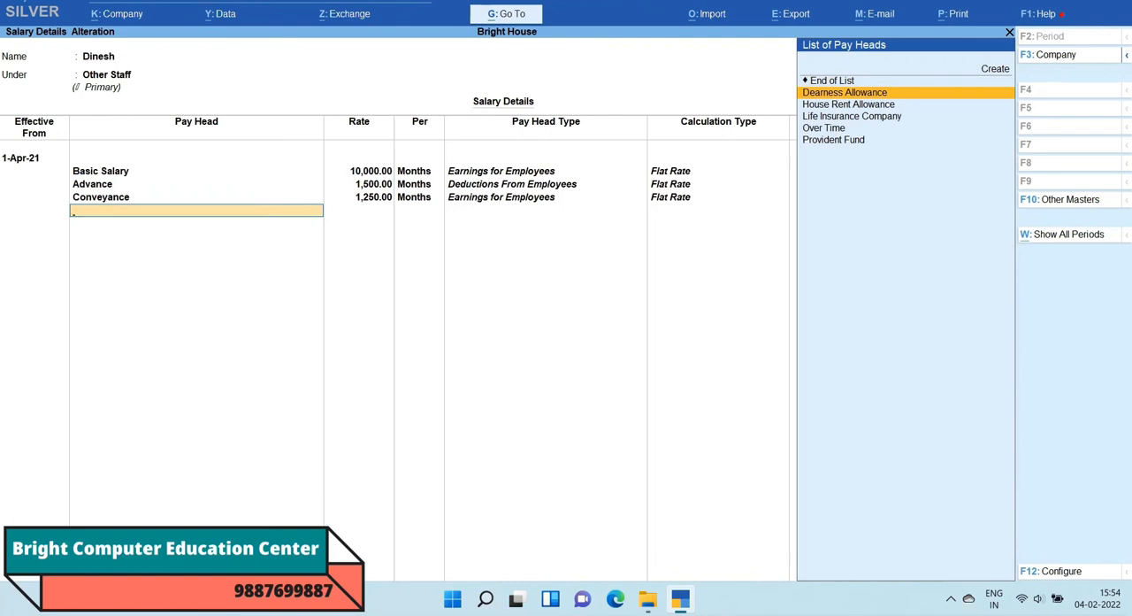
Step: Add Dearness Allowance at a rate of 1,360 and House Rent Allowance at 1,520 to the Other Staff employee's salary details
key(Return)
text(1,3)
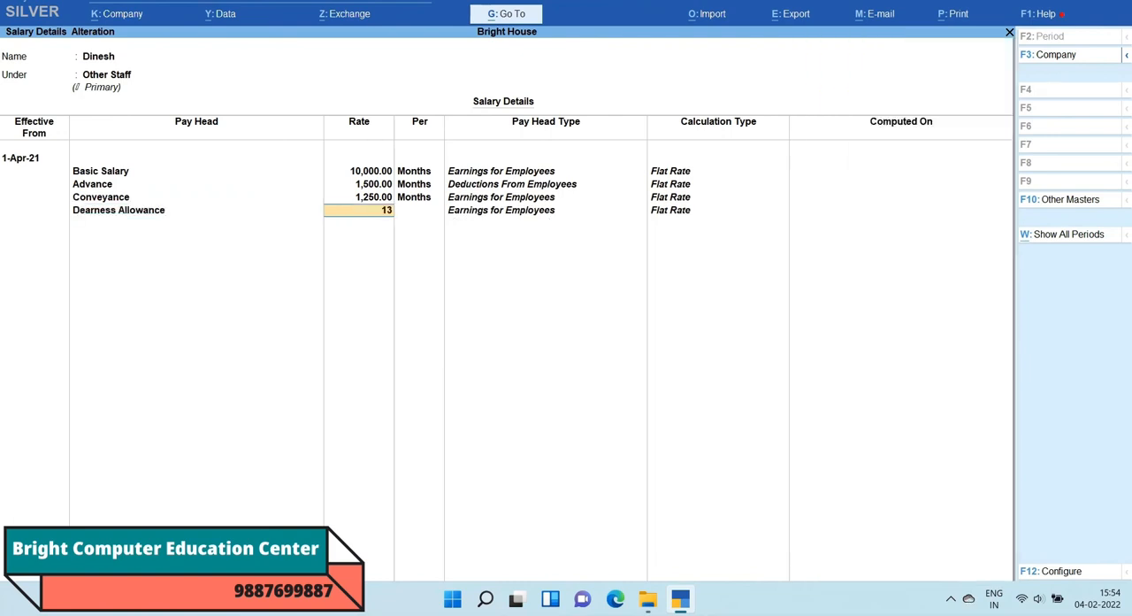
text(60)
key(Return)
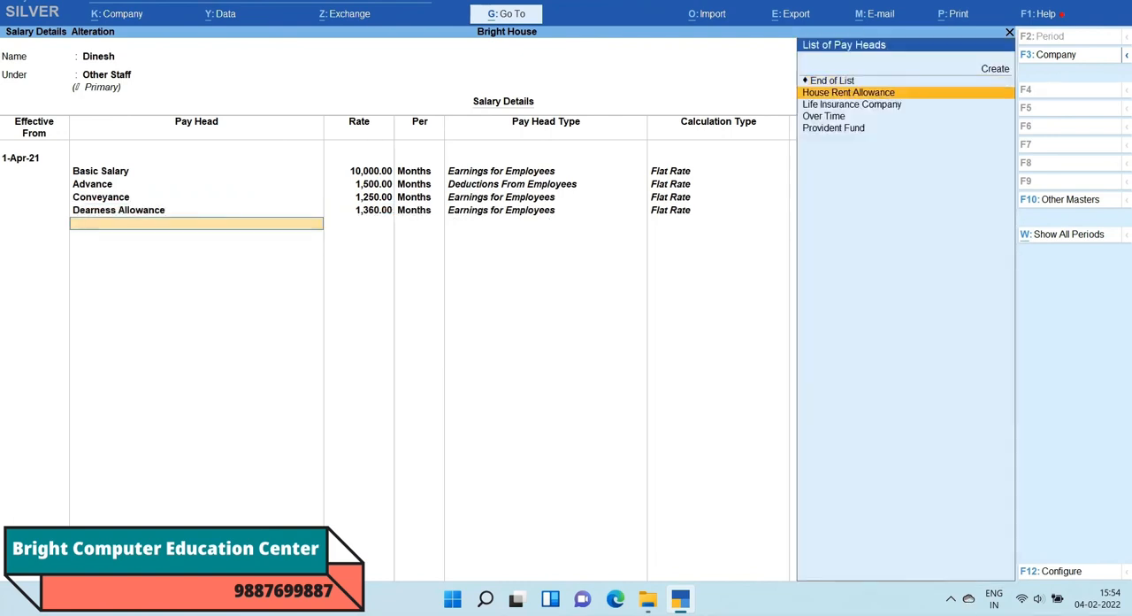
key(Return)
text(1,520)
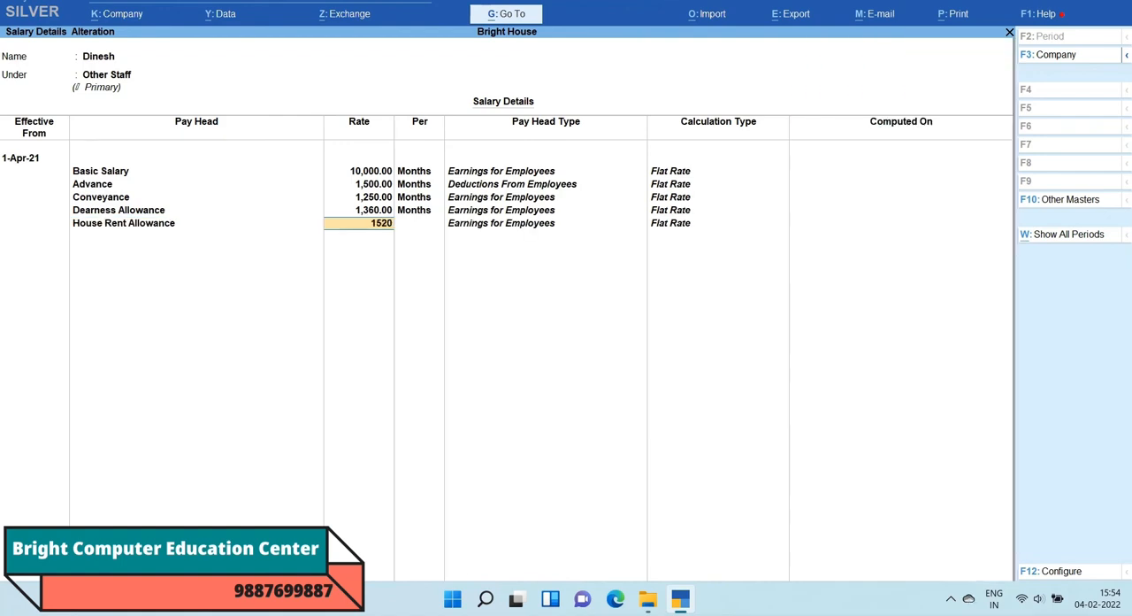
key(Return)
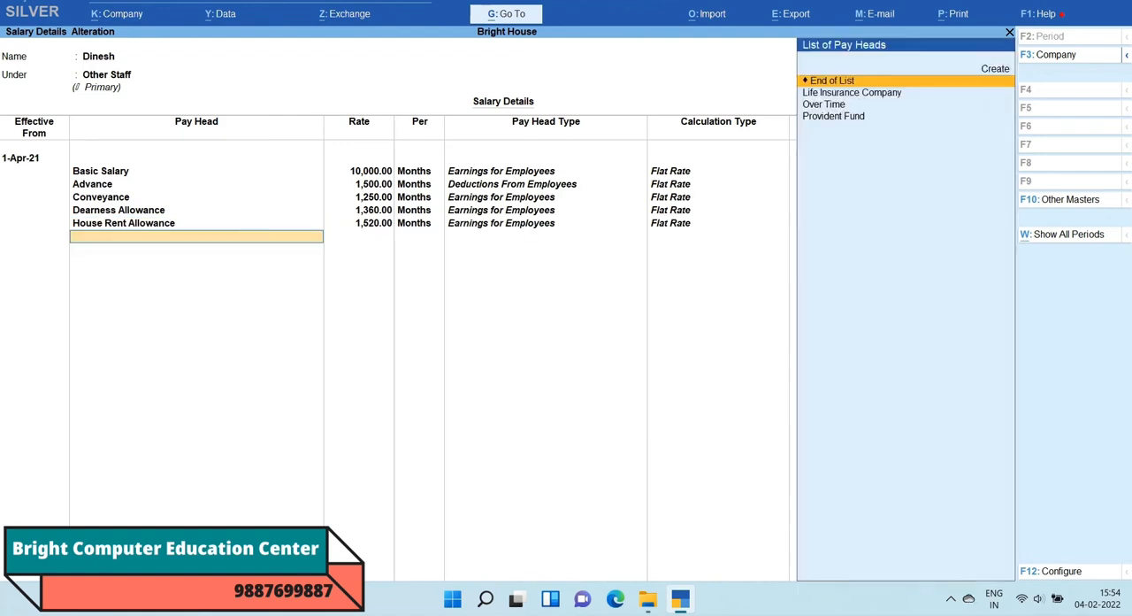
Step: Add Life Insurance Company at a rate of 1,500 and Over Time at 2,500 to the Other Staff employee's salary details
key(Down)
key(Return)
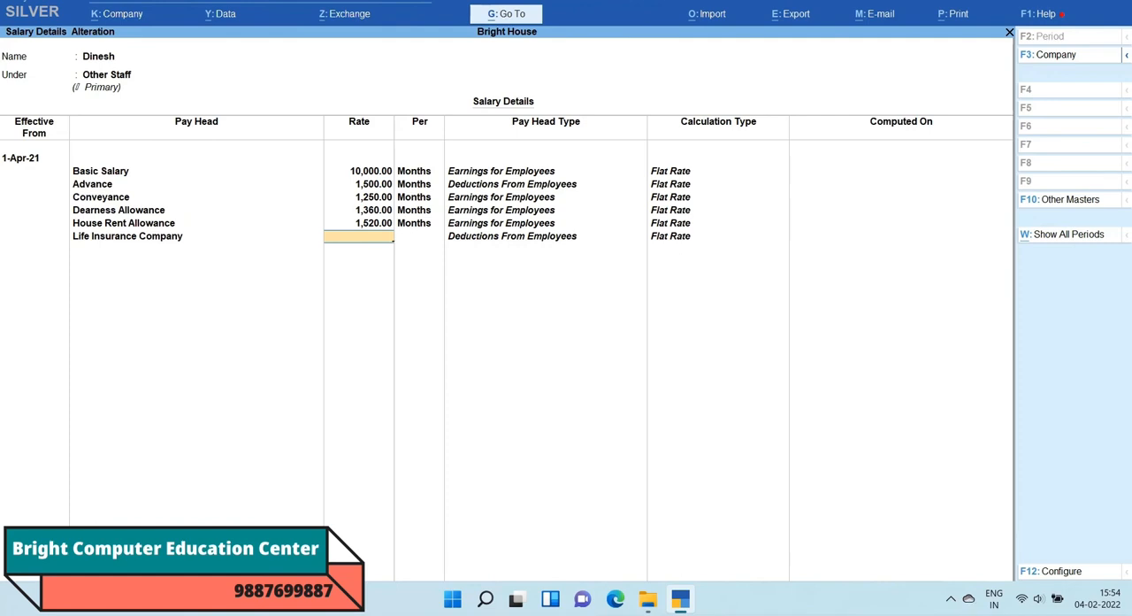
text(1,500)
key(Return)
key(Return)
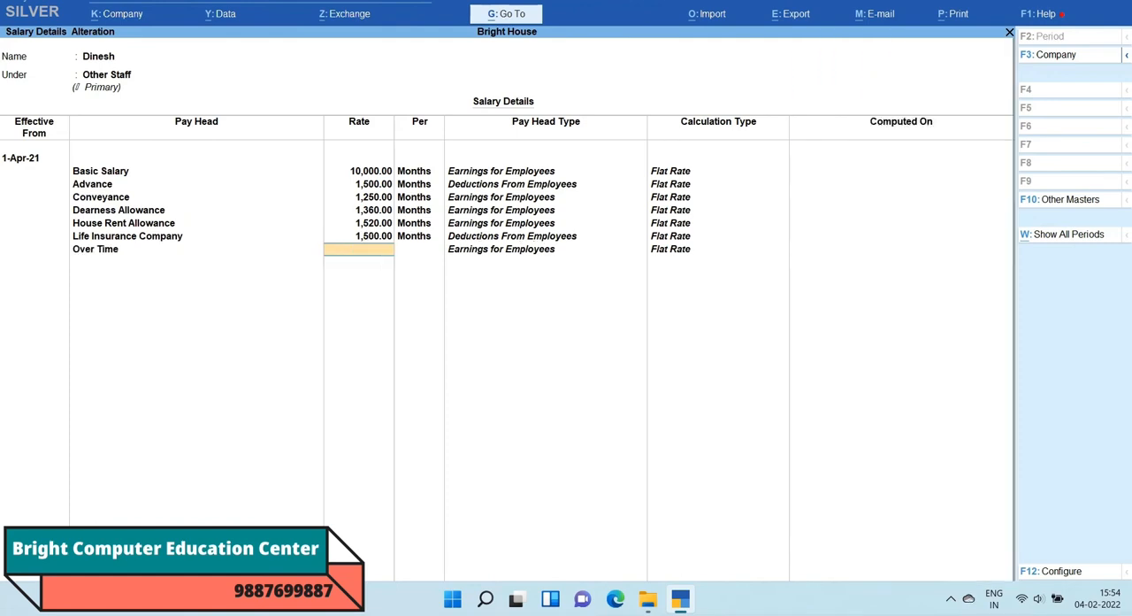
text(2500)
Step: Add Provident Fund at a rate of 1,280 and save the Other Staff employee's salary details
key(Return)
key(Down)
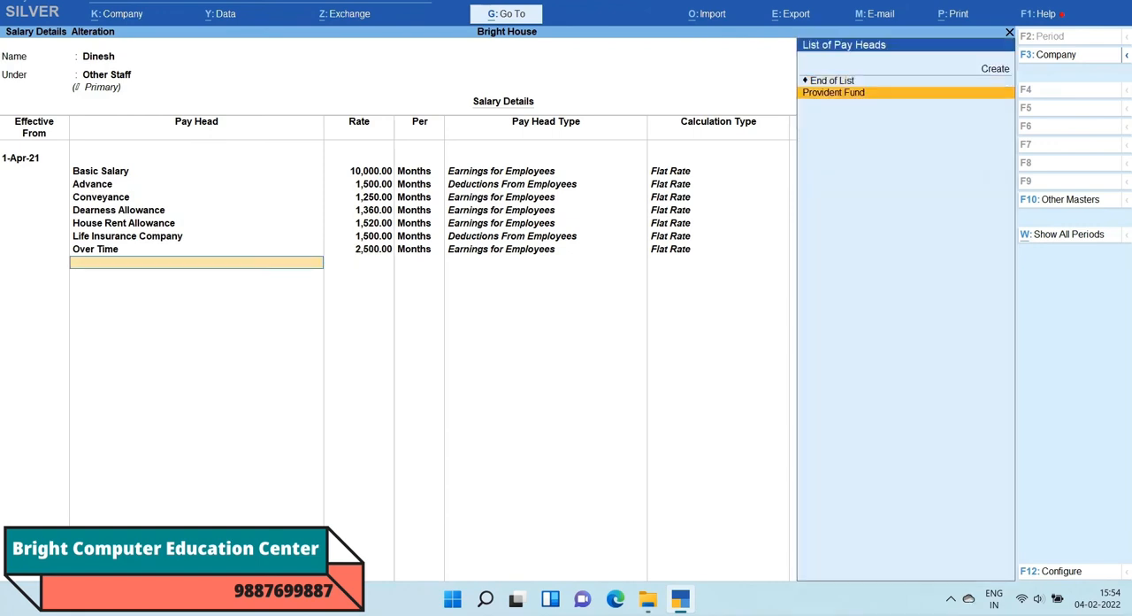
key(Return)
text(1280)
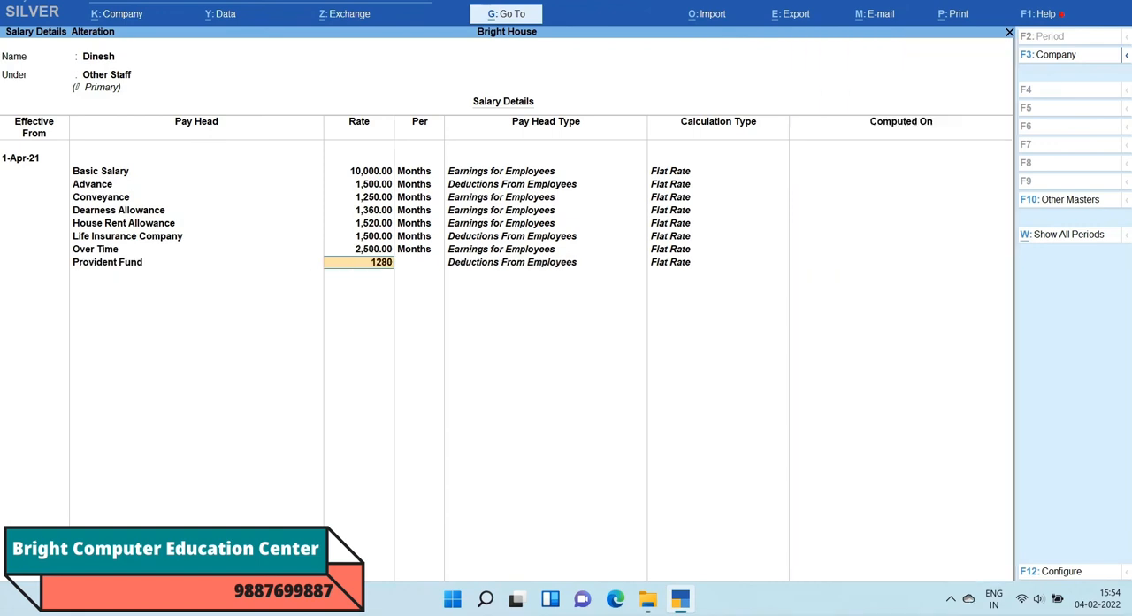
key(Return)
key(Return)
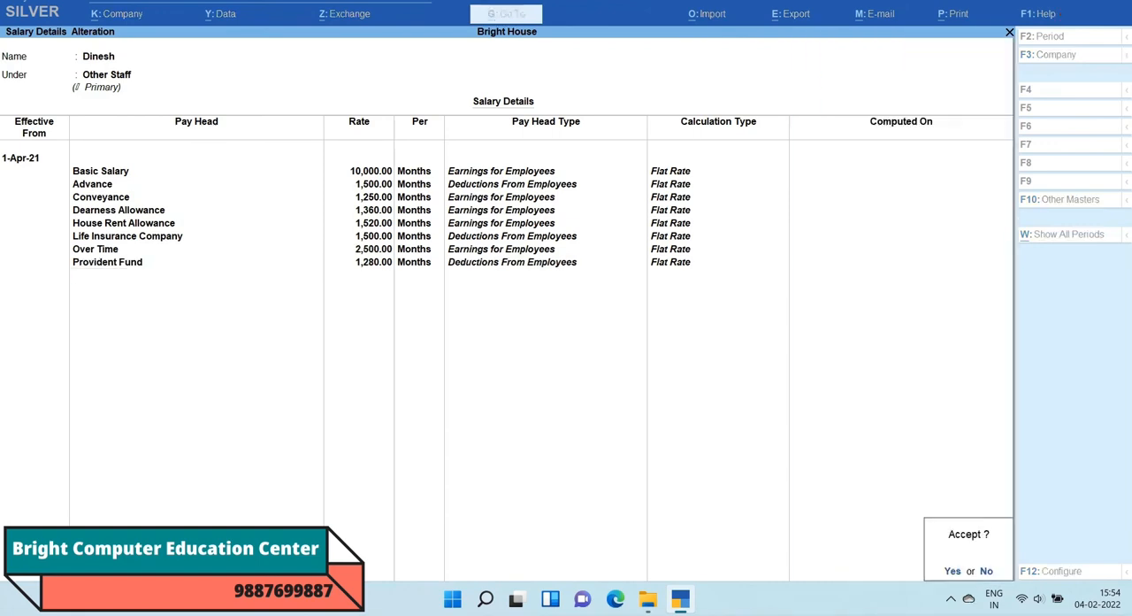
key(Return)
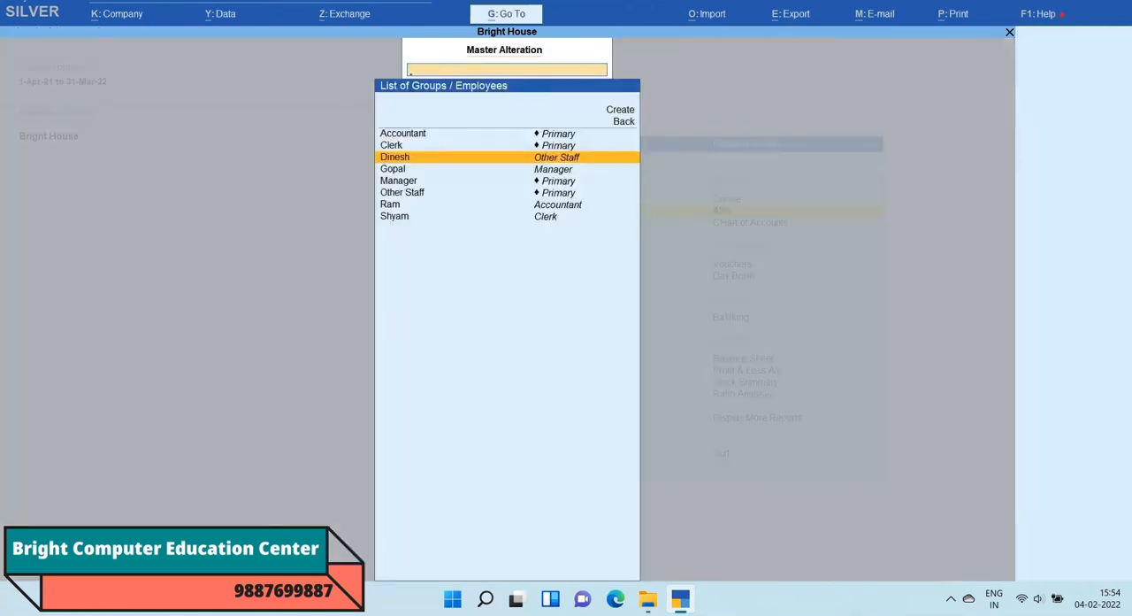
Step: Open the salary details of the employee in the Manager group and set the effective date to 1-Apr-21
key(Down)
key(Return)
text(1.)
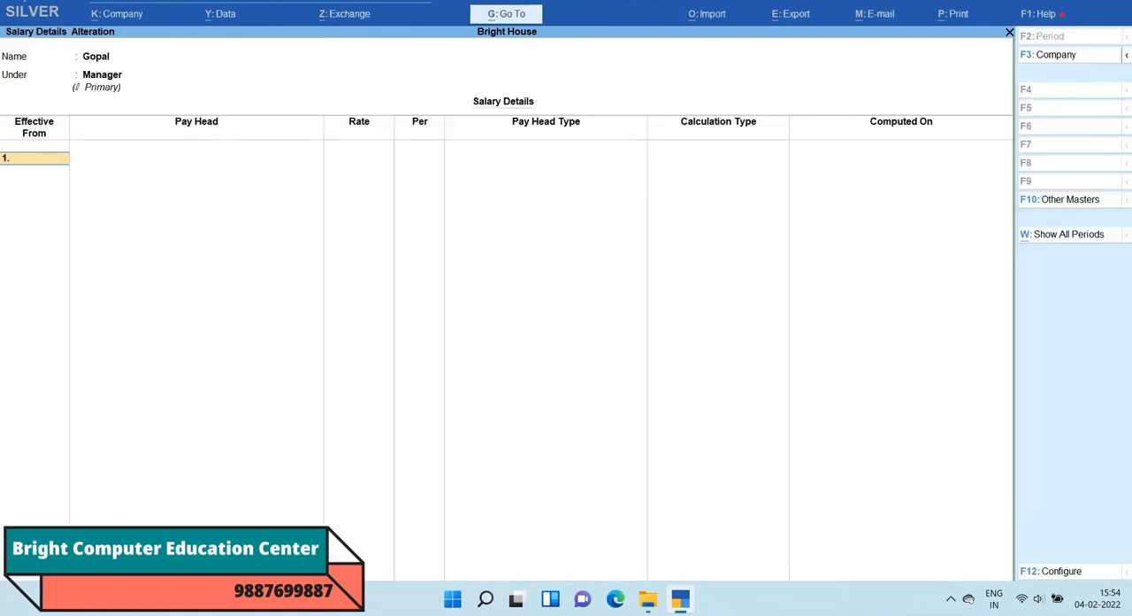
text(4)
key(Return)
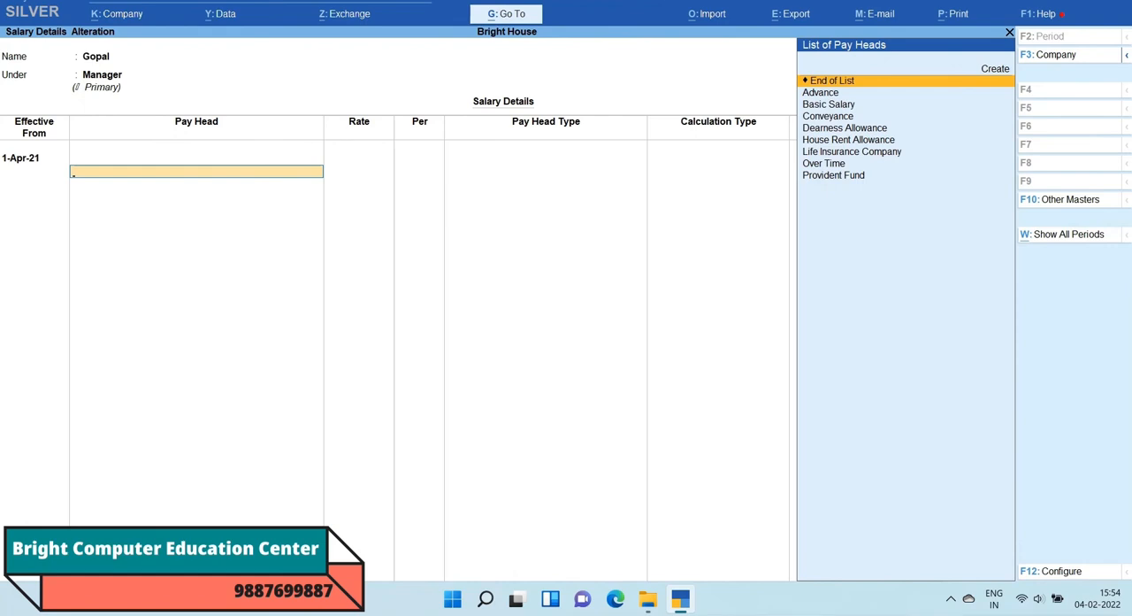
Step: Add Basic Salary at a rate of 28,500 and Advance at 2,450 to the Manager employee's salary details
key(Down)
key(Down)
key(Return)
text(28500)
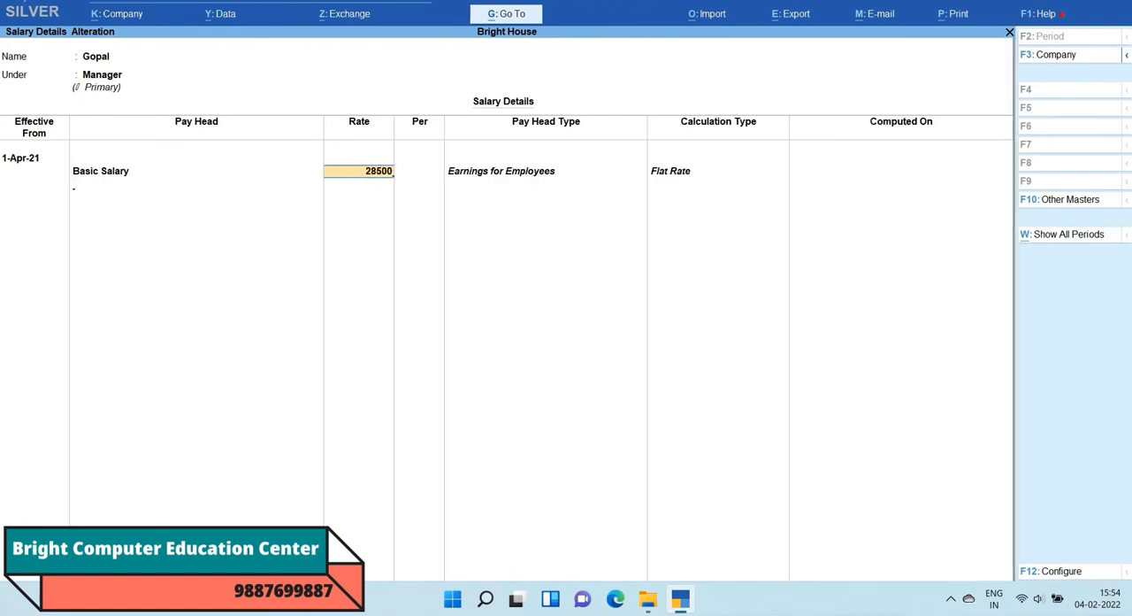
key(Return)
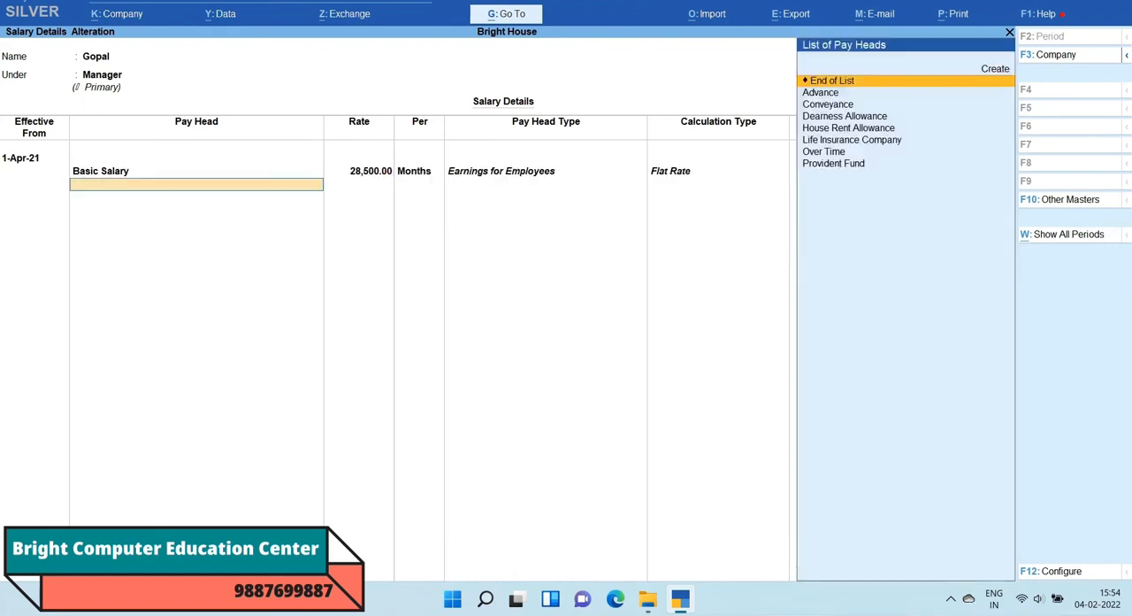
key(Down)
key(Return)
text(2450)
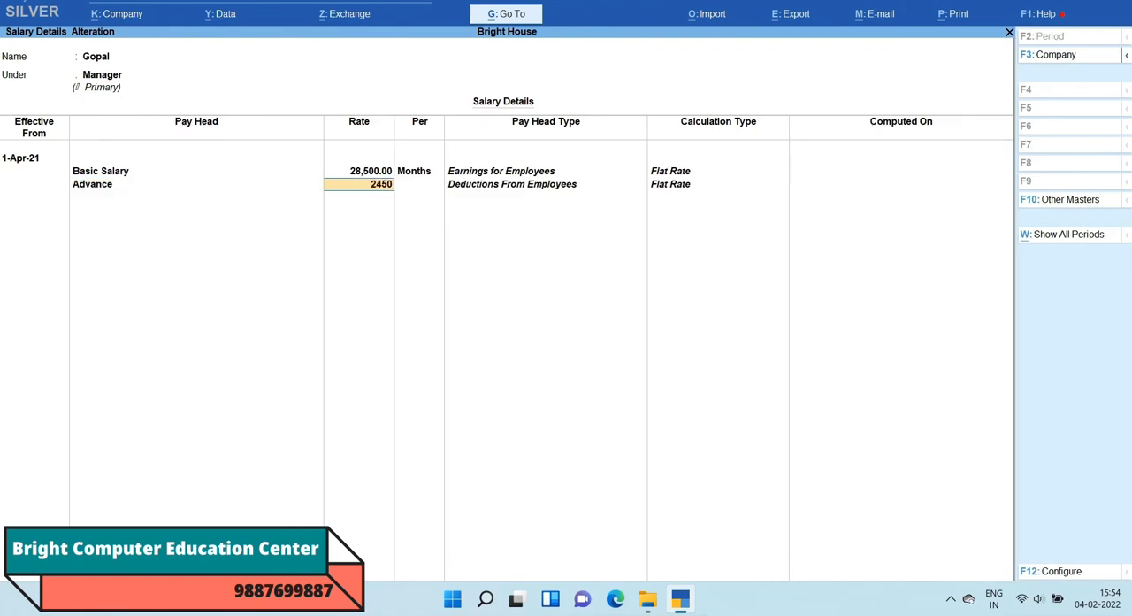
key(Return)
Step: Add Conveyance at a rate of 1,360 and Dearness Allowance at 1,500 to the Manager employee's salary details
key(Down)
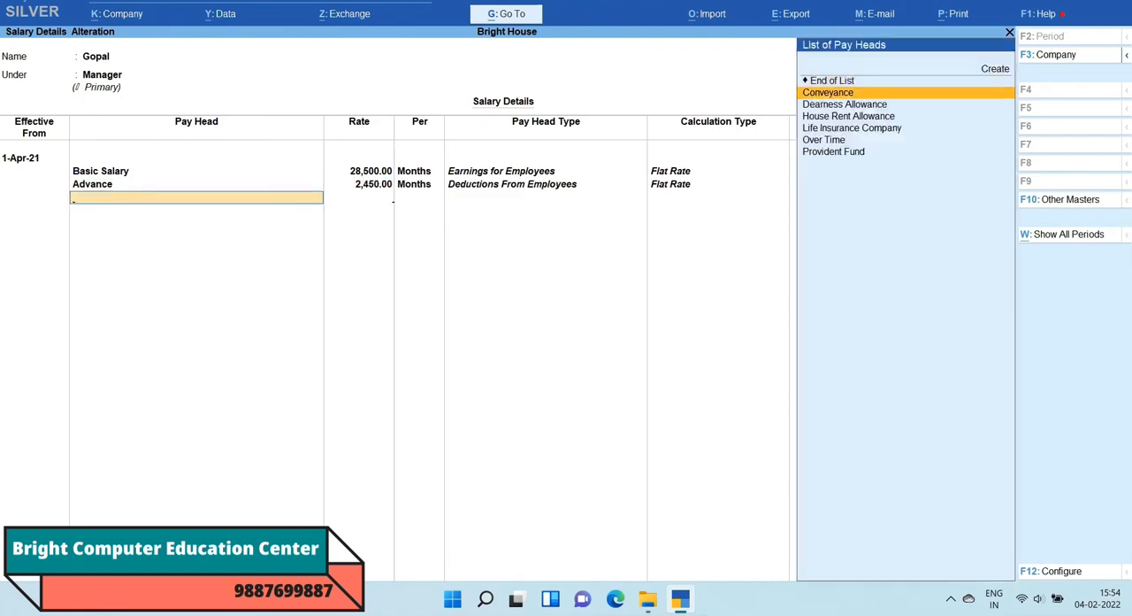
key(Return)
text(1,360)
key(Return)
key(Down)
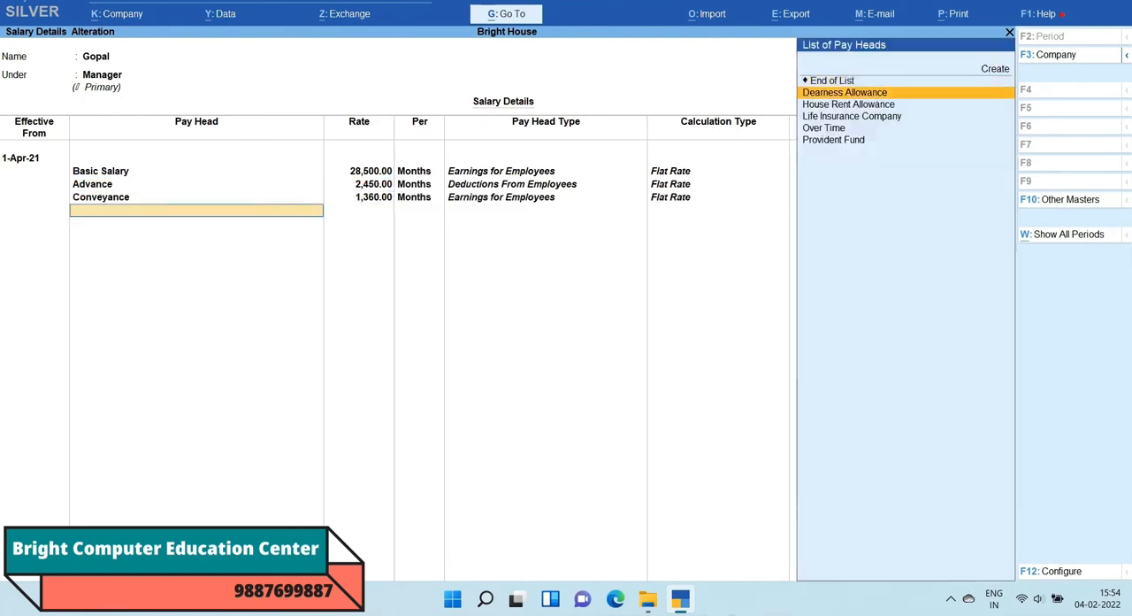
key(Return)
text(1,500)
key(Return)
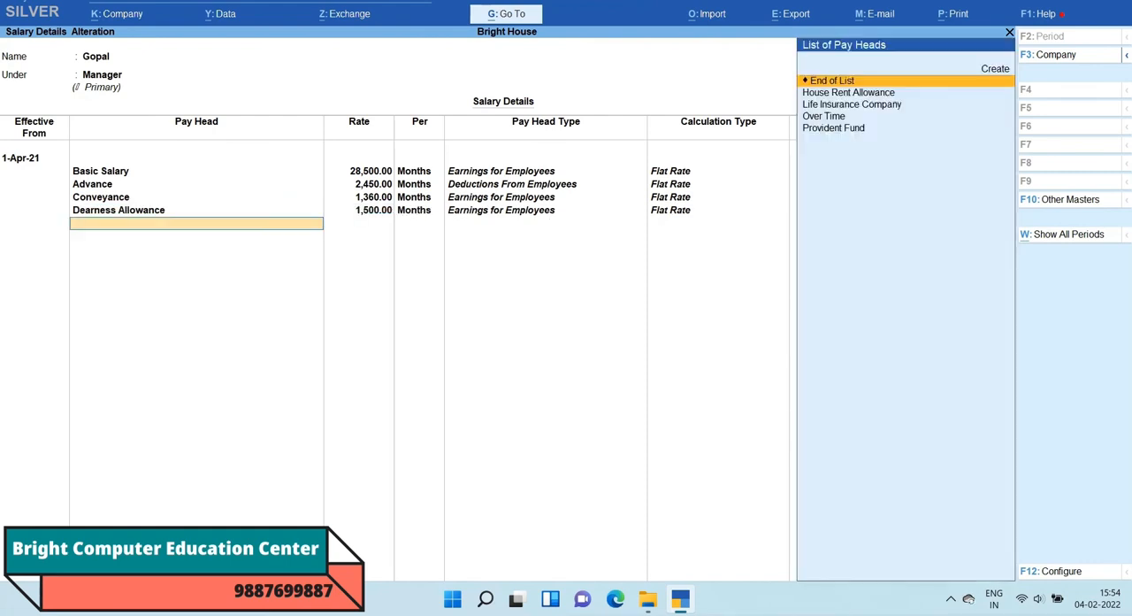
Step: Add House Rent Allowance at a rate of 2,500 and Life Insurance Company at 1,600 to the Manager employee's salary details
key(Down)
key(Return)
text(2,500)
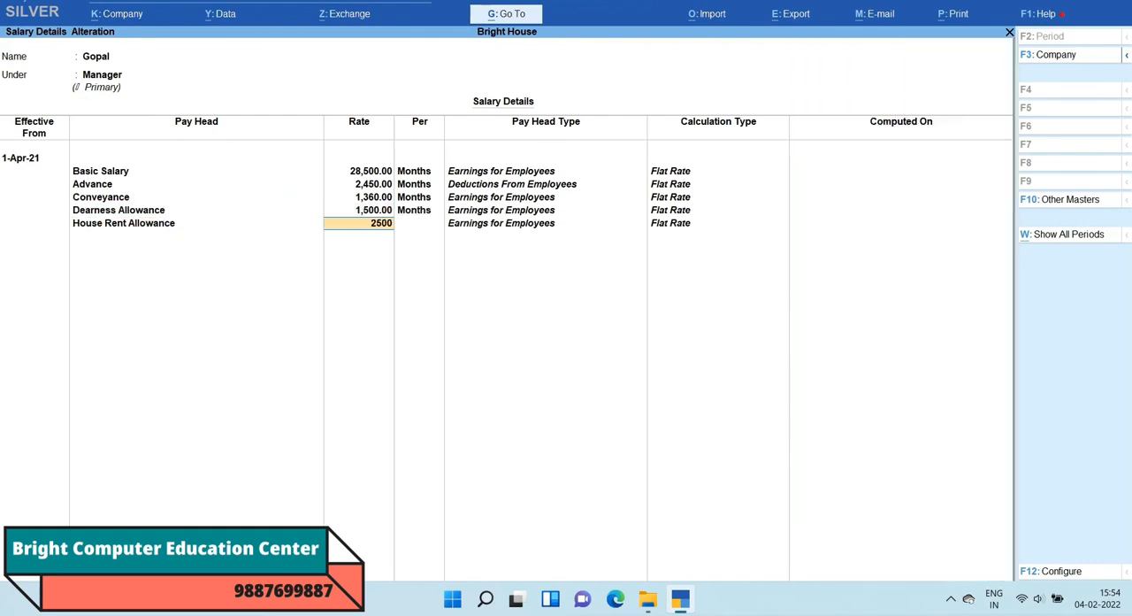
key(Return)
key(Down)
key(Return)
text(1600)
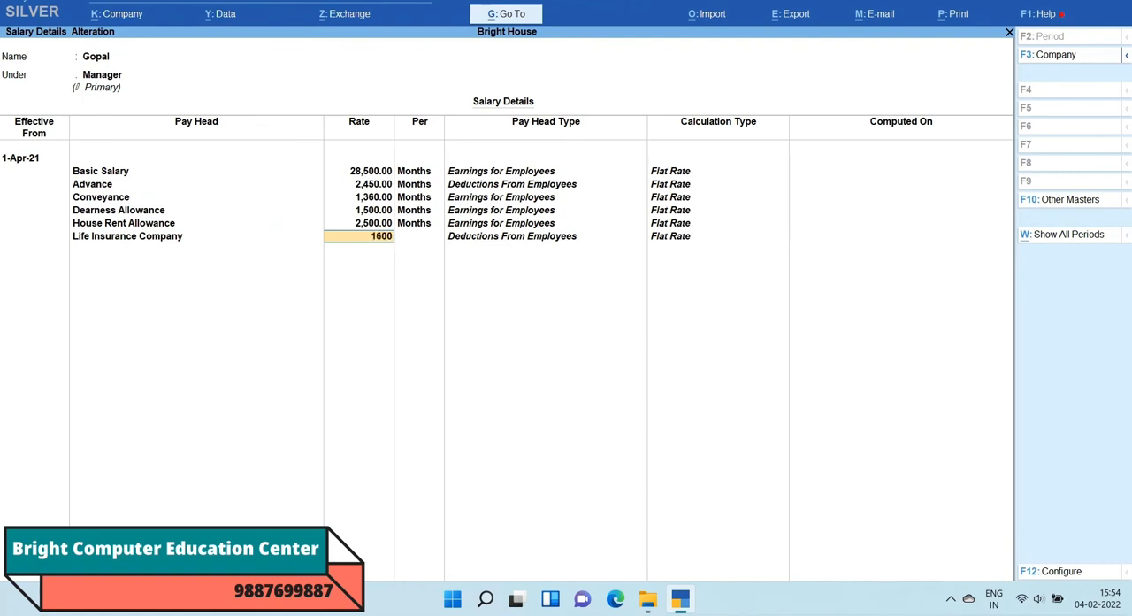
key(Return)
Step: Add Over Time at a rate of 1,500 and Provident Fund at 1,200, and save the Manager employee's salary details
key(Down)
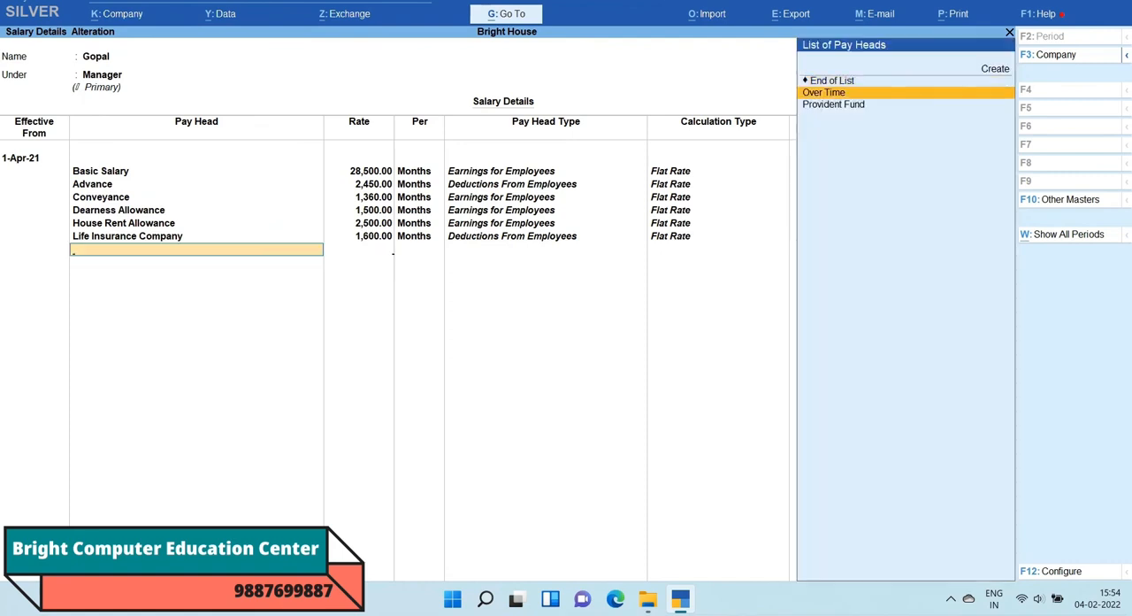
key(Return)
text(1,50)
text(00)
key(Return)
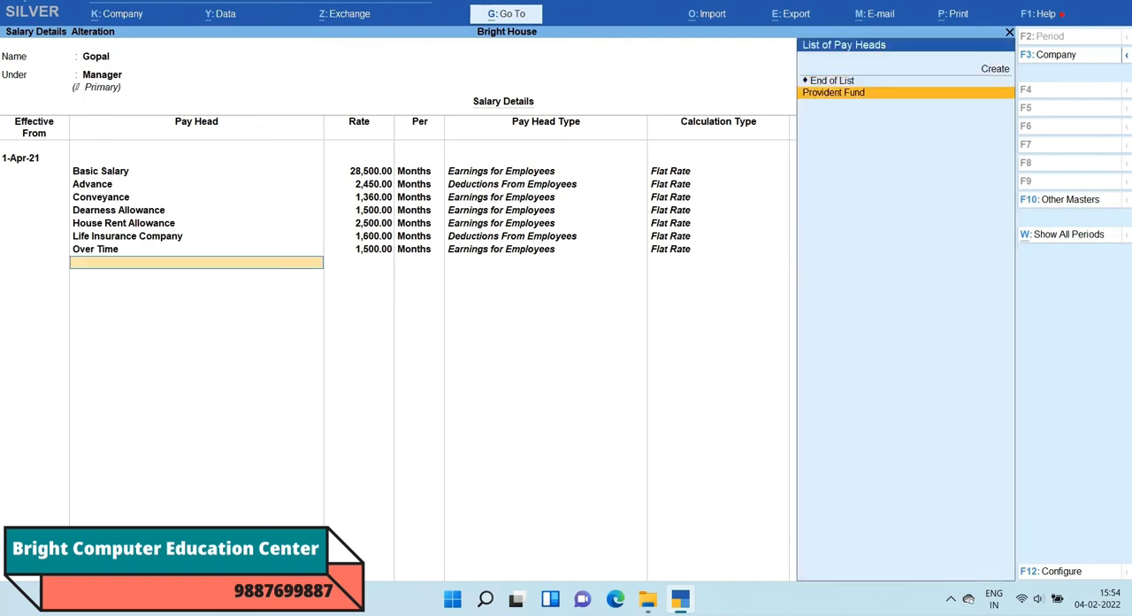
key(Return)
text(1,200)
key(Return)
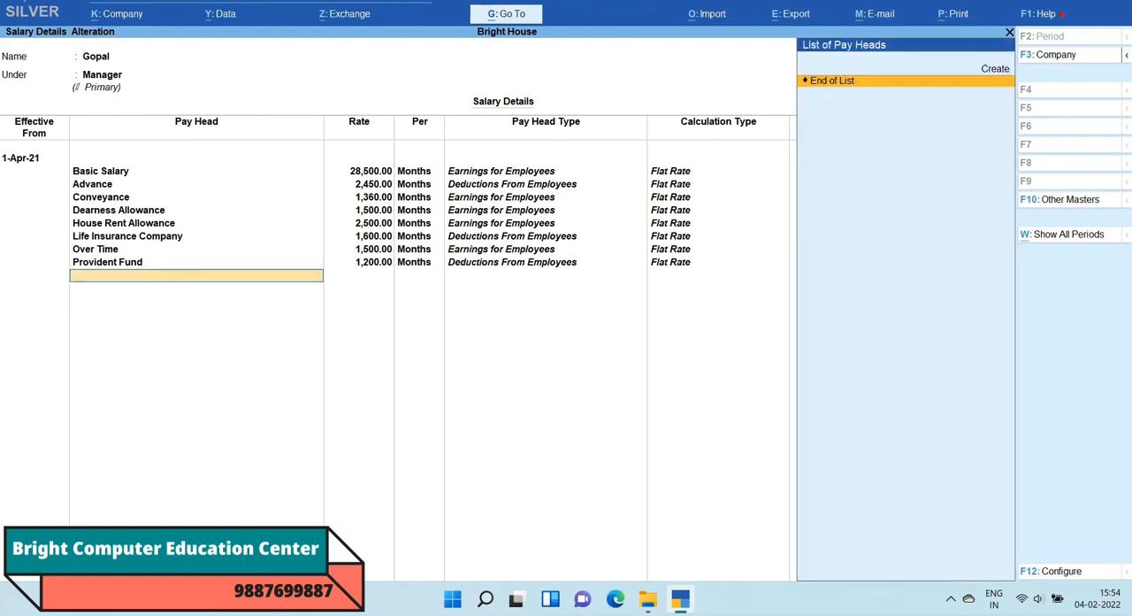
key(Return)
key(Return)
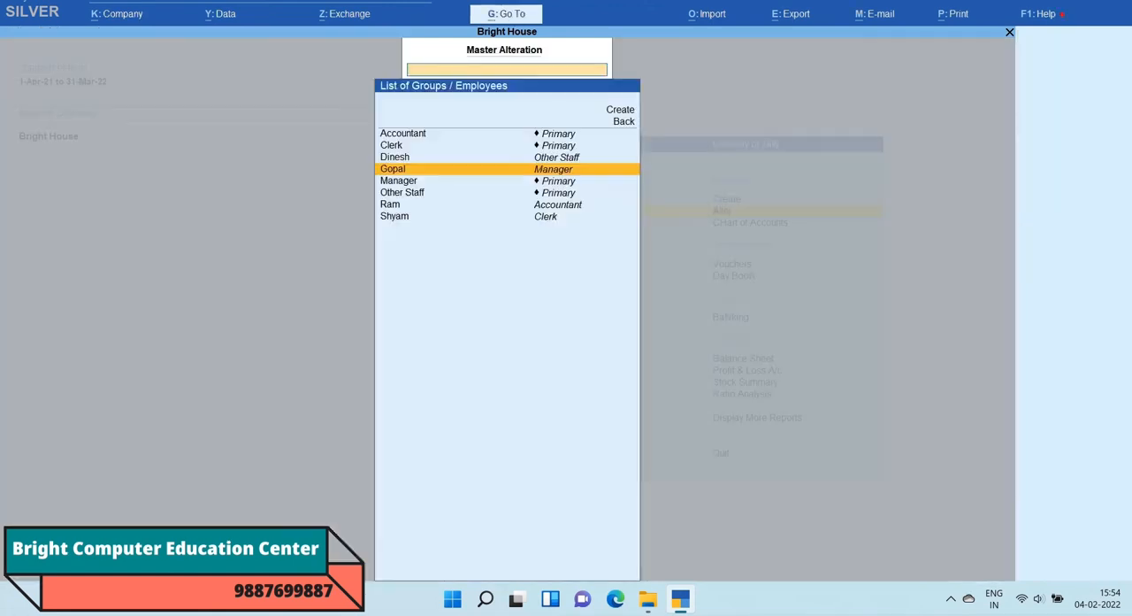
Step: Open the salary details of the employee in the Accountant group and set the effective date to 1-Apr-21
key(Down)
key(Down)
key(Down)
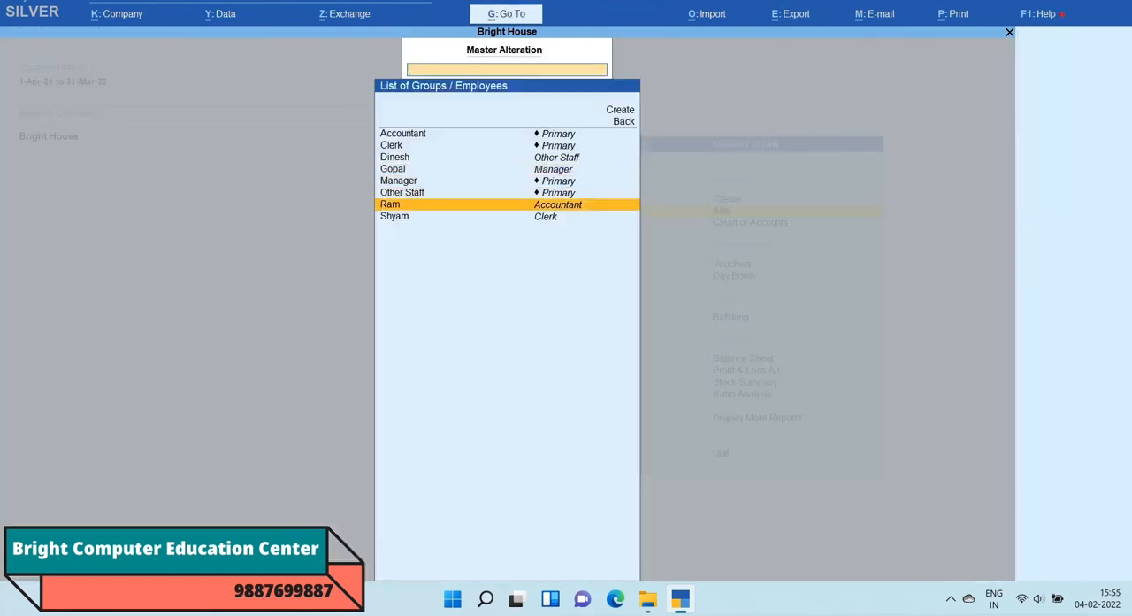
key(Return)
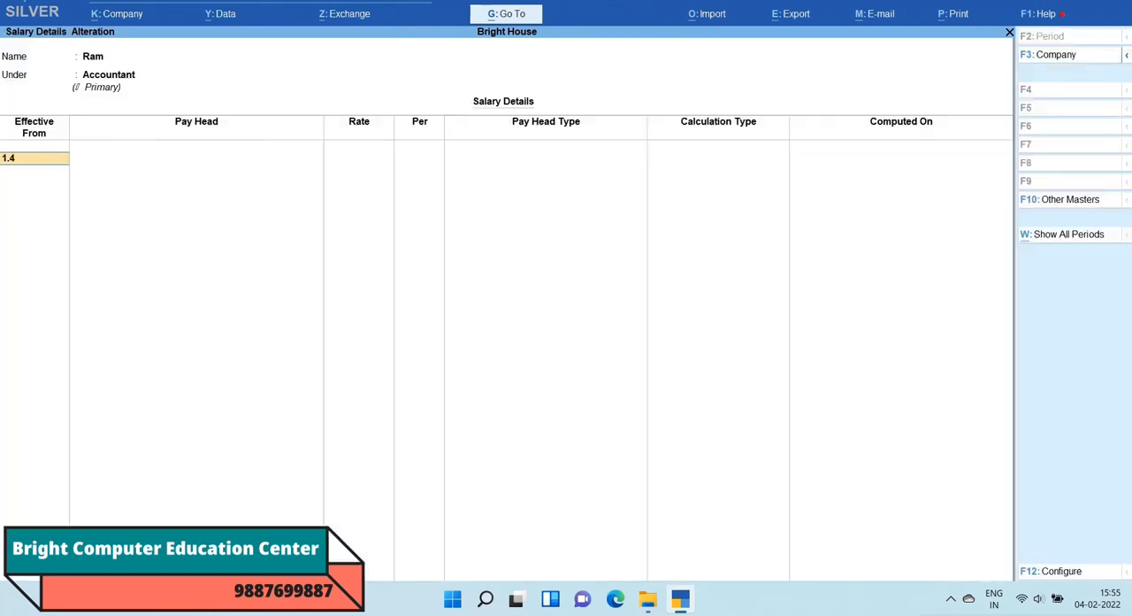
text(1.4)
key(Return)
Step: Add Basic Salary at a rate of 15,000 and Advance at 1,200 to the Accountant employee's salary details
key(Down)
key(Return)
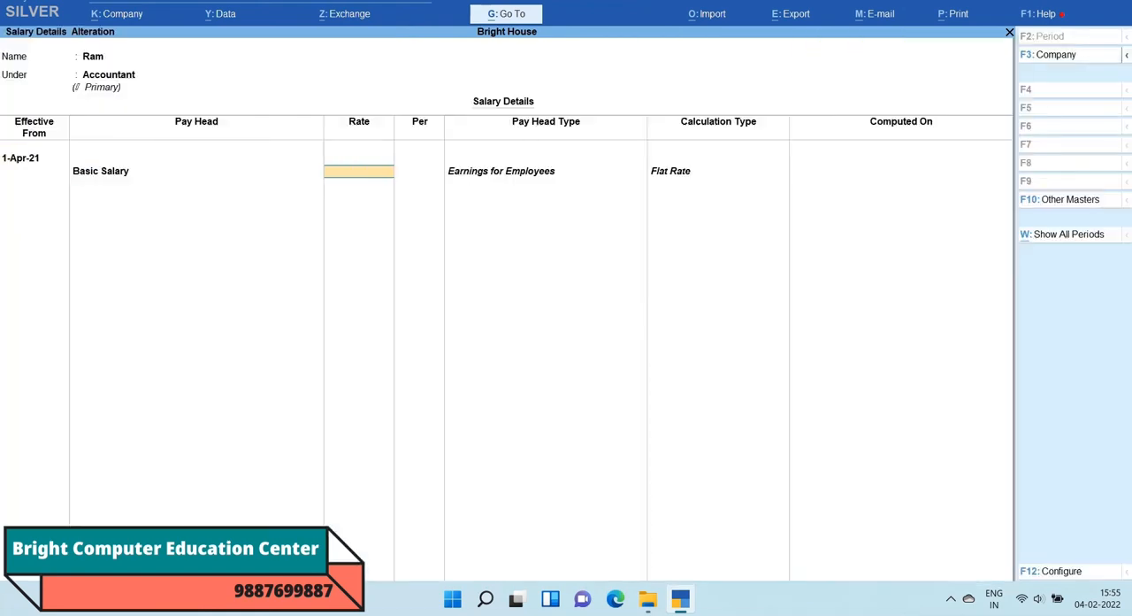
text(15,000)
key(Return)
key(Return)
key(Return)
text(1200)
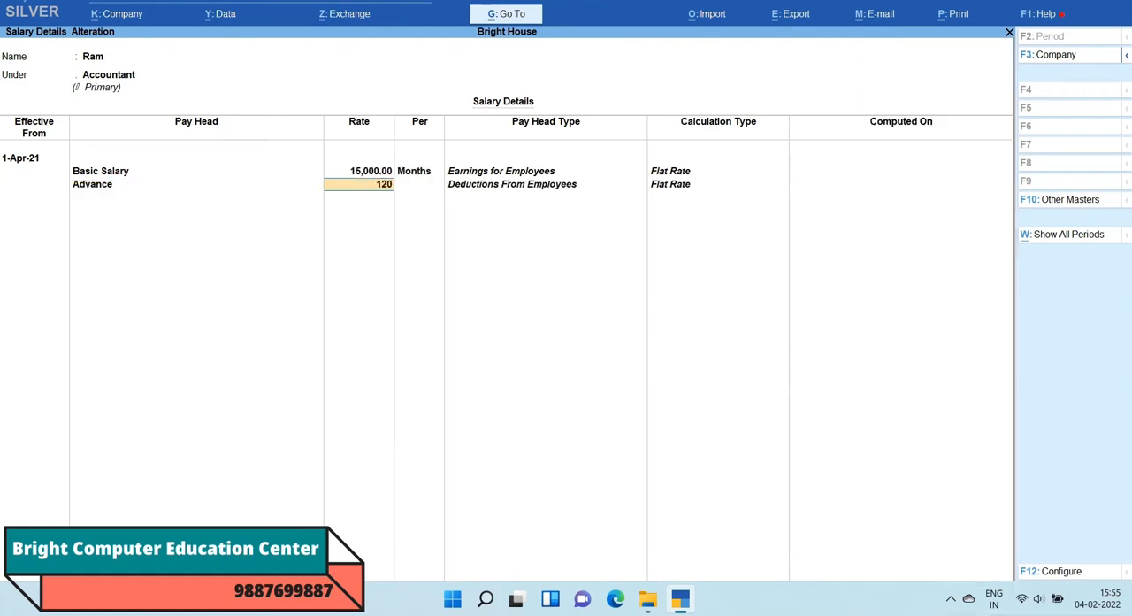
Step: Add Conveyance at a rate of 1,600 and Dearness Allowance at 1,400 to the Accountant employee's salary details
key(Return)
key(Return)
key(Down)
key(Return)
text(1,600)
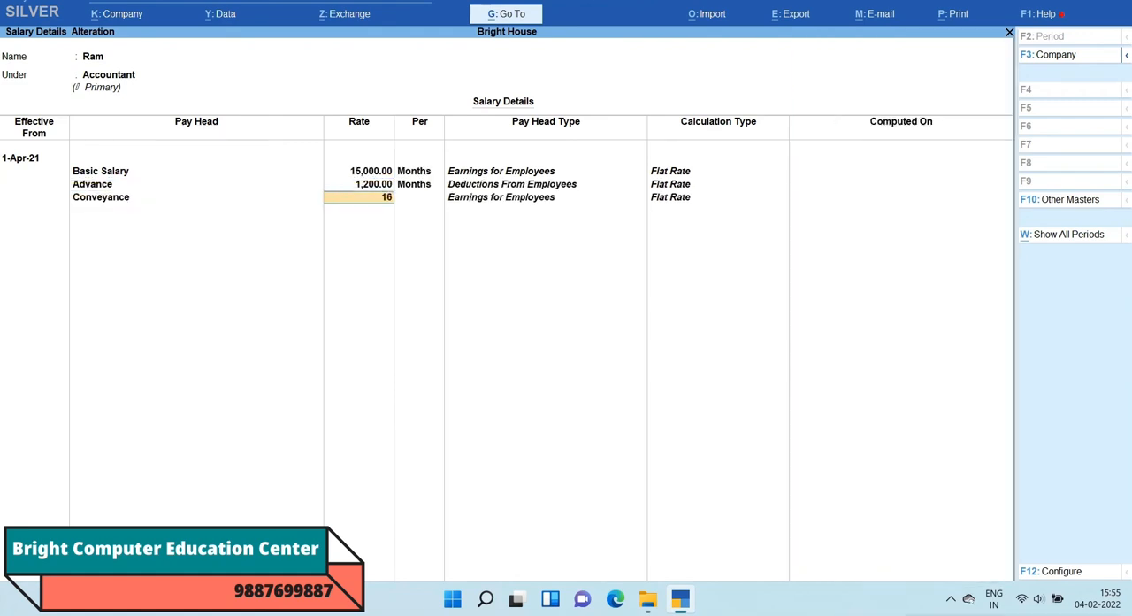
key(Return)
key(Return)
key(Return)
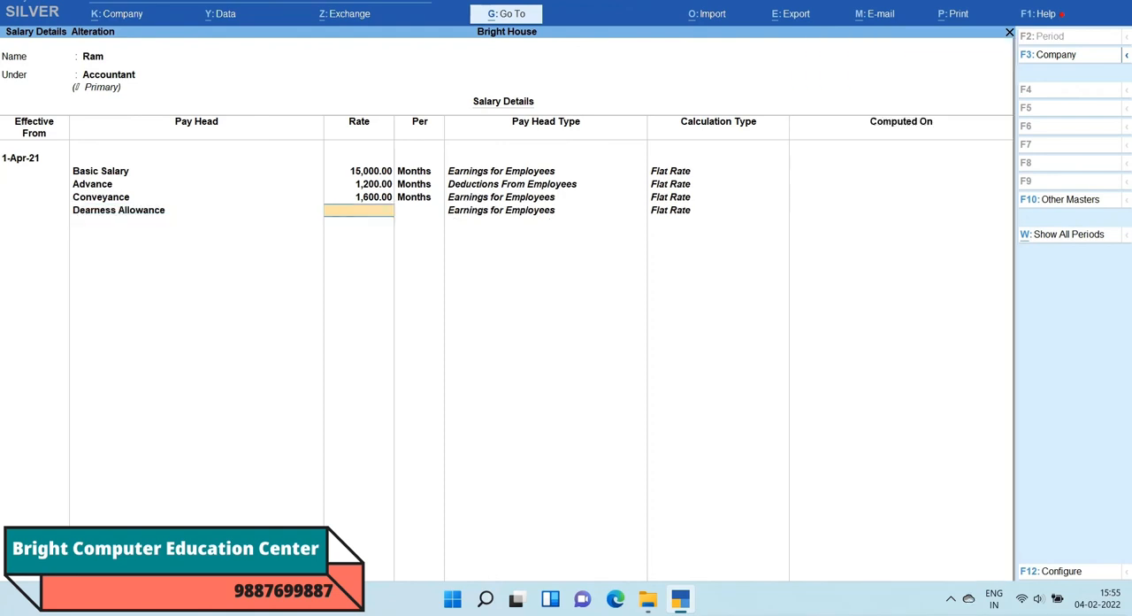
text(1400)
Step: Add House Rent Allowance at a rate of 1,500 and Life Insurance Company at 1,300 to the Accountant employee's salary details
key(Return)
key(Return)
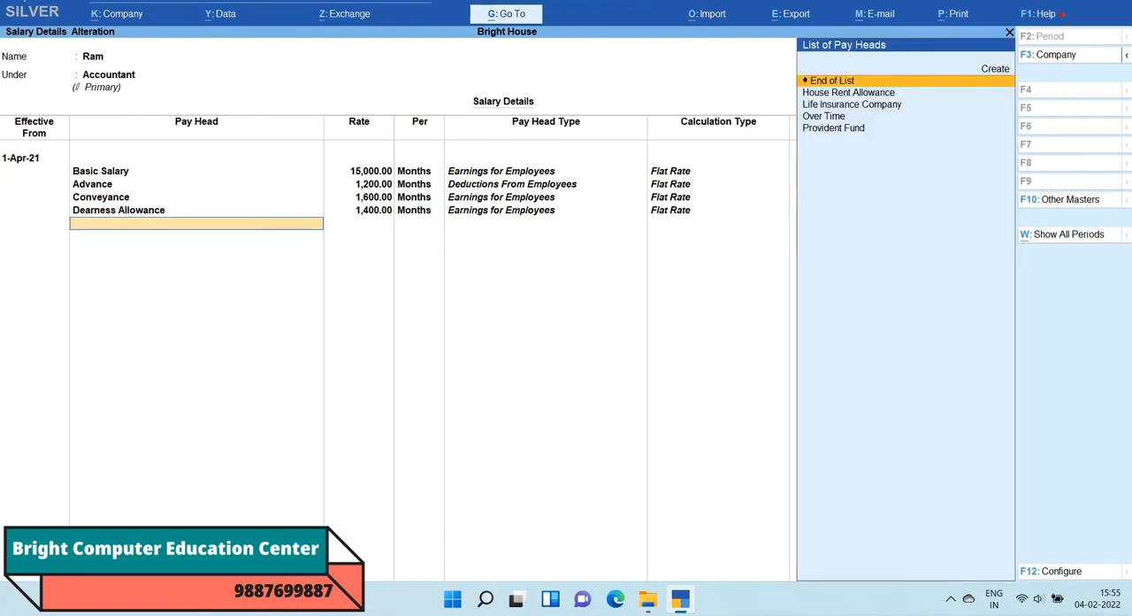
key(Down)
key(Return)
text(1,500)
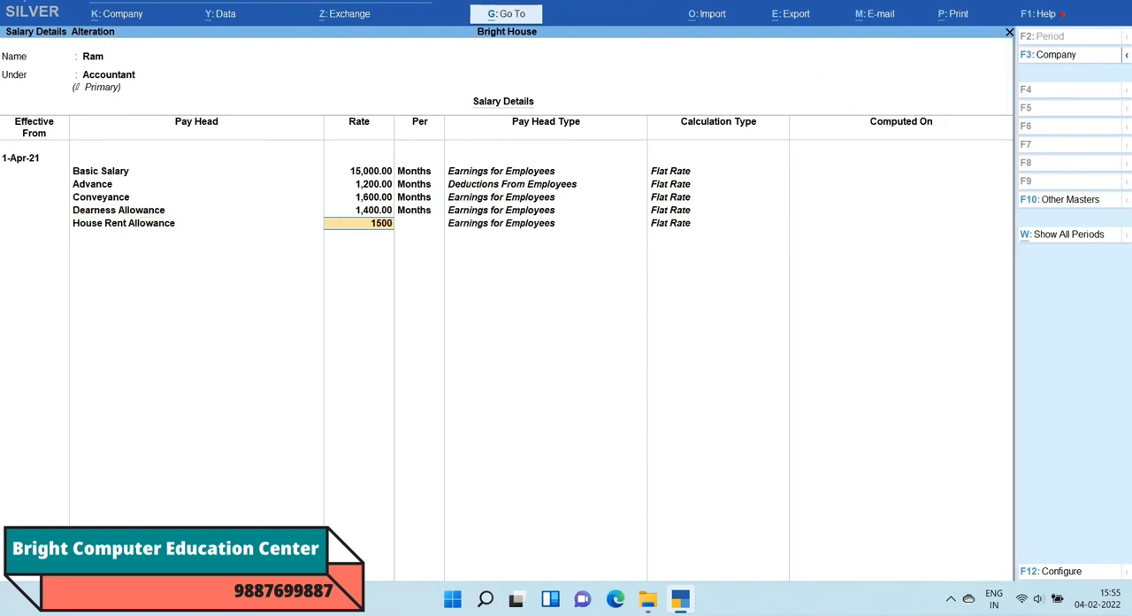
key(Return)
key(Return)
key(Down)
key(Return)
text(1,300)
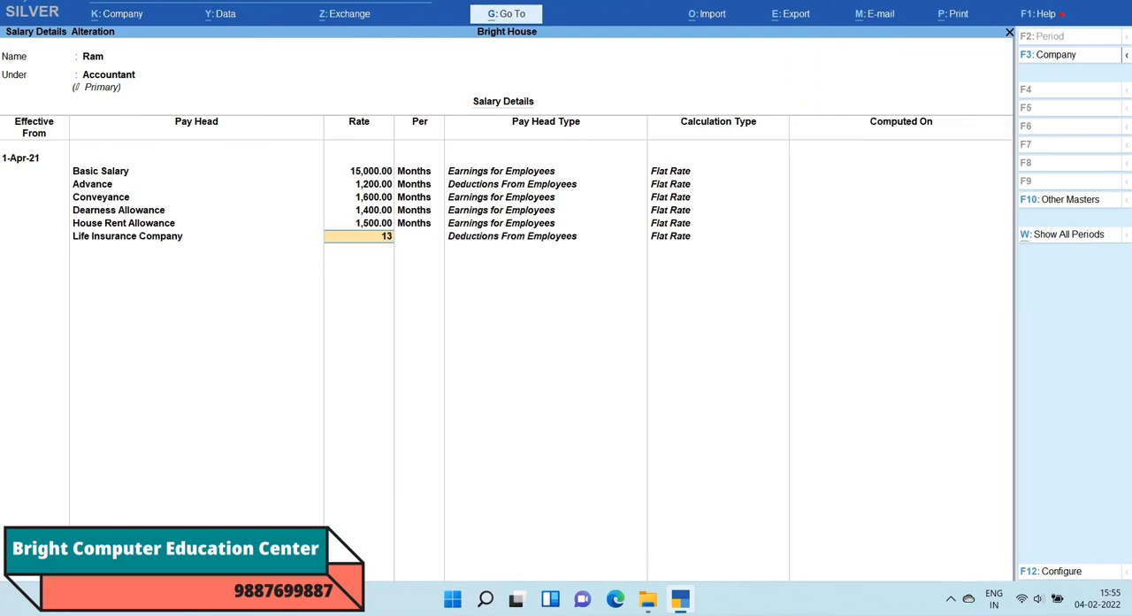
key(Return)
key(Return)
Step: Add Over Time at a rate of 1,500 to the Accountant employee's salary details
key(Down)
key(Return)
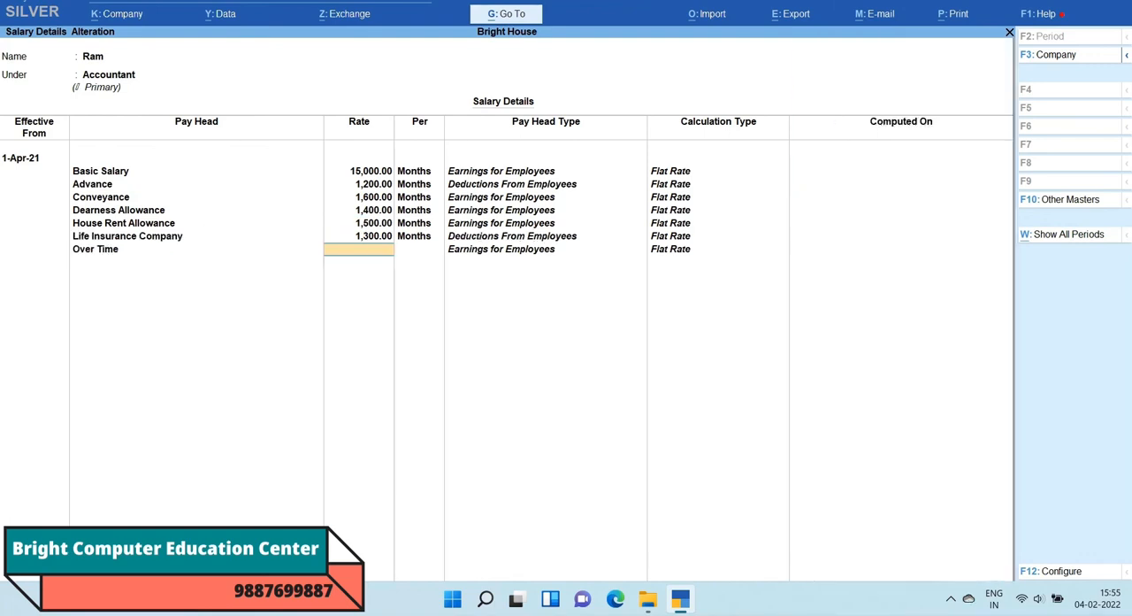
text(1500)
key(Return)
key(Return)
Step: Add Provident Fund at a rate of 1,500 and save the Accountant employee's salary details
key(Down)
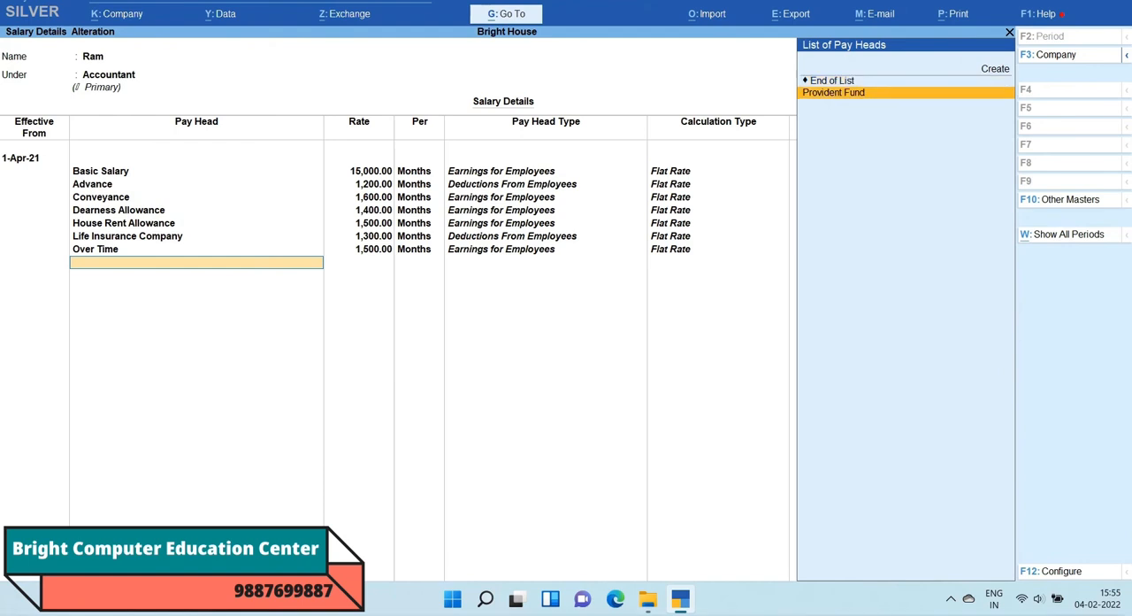
key(Return)
text(1,500)
key(Return)
key(Return)
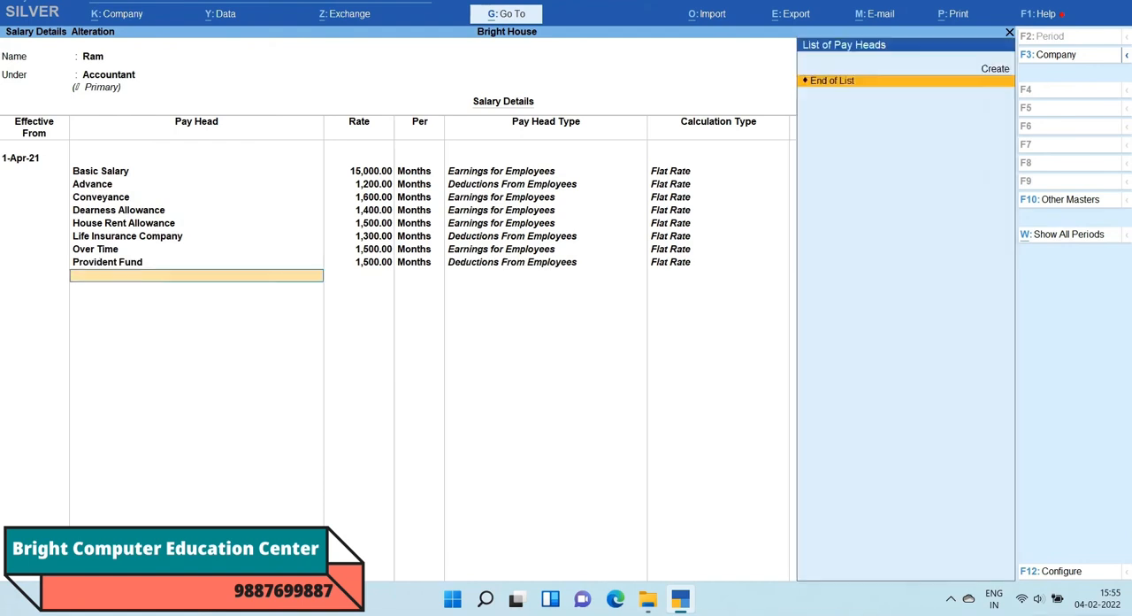
key(Return)
key(Return)
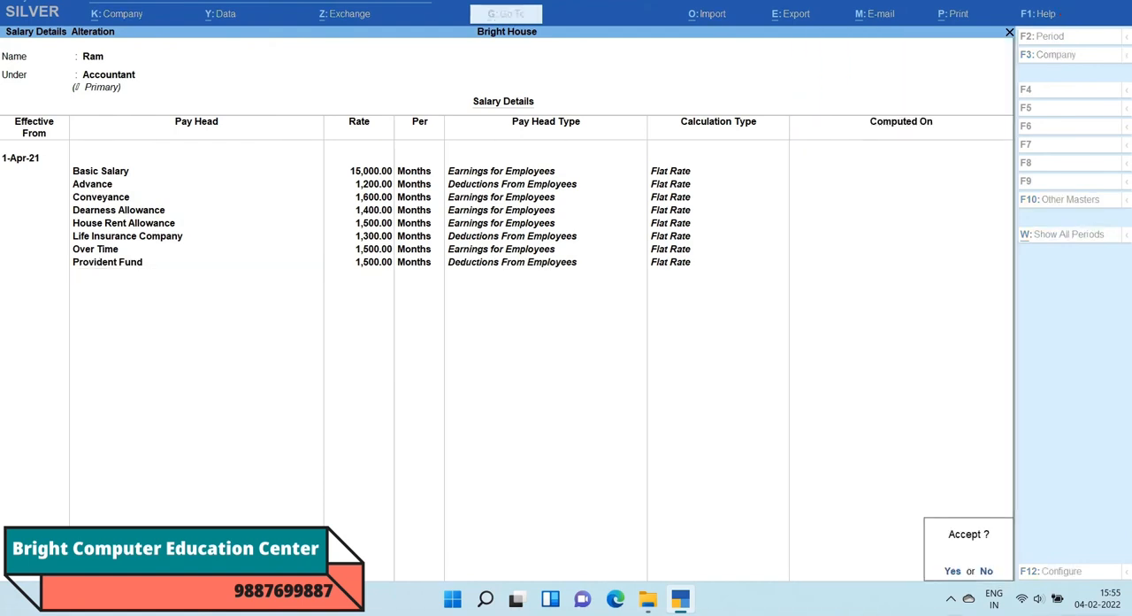
Step: Open the salary details of the employee in the Clerk group and set the effective date to 1-Apr-21
key(Return)
key(Down)
key(Return)
text(1-4)
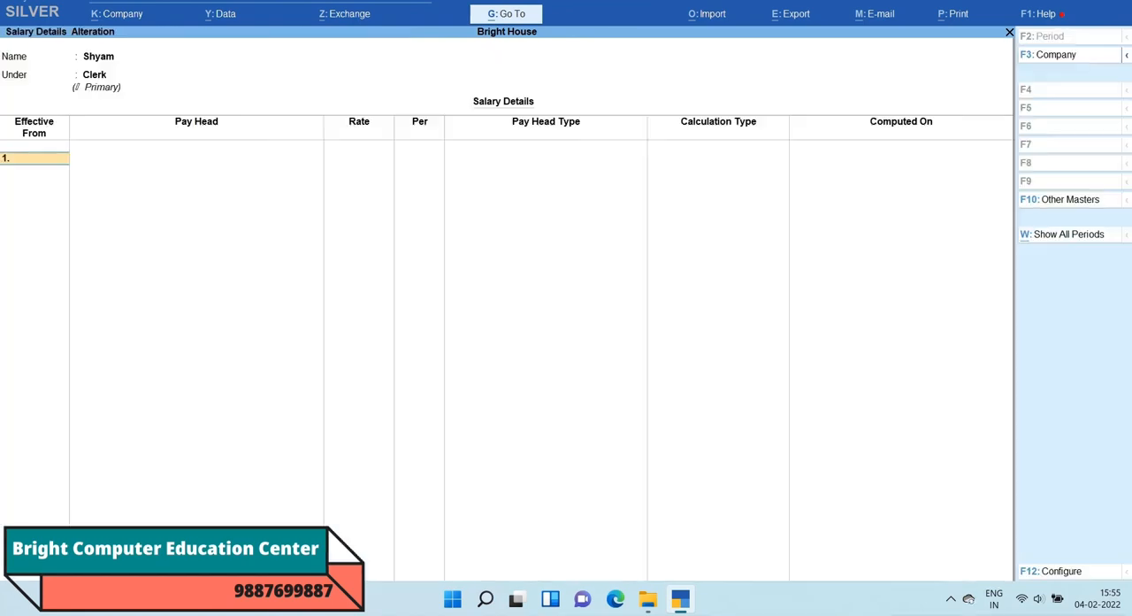
key(Return)
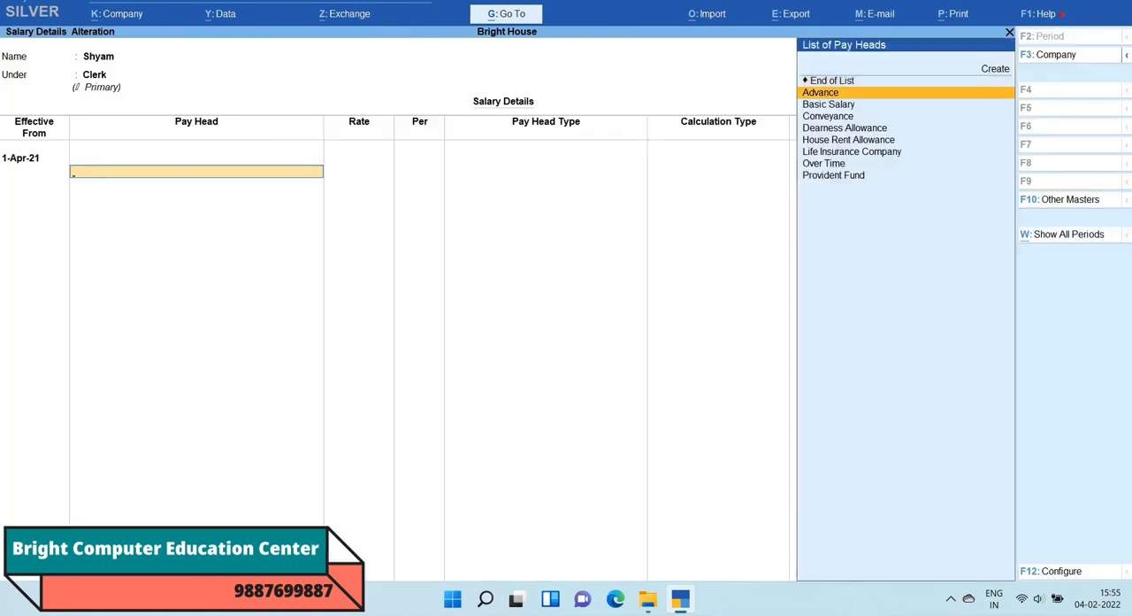
Step: Add Basic Salary at a rate of 12,000 and Advance at 1,500 to the Clerk employee's salary details
key(Down)
key(Return)
text(12,0)
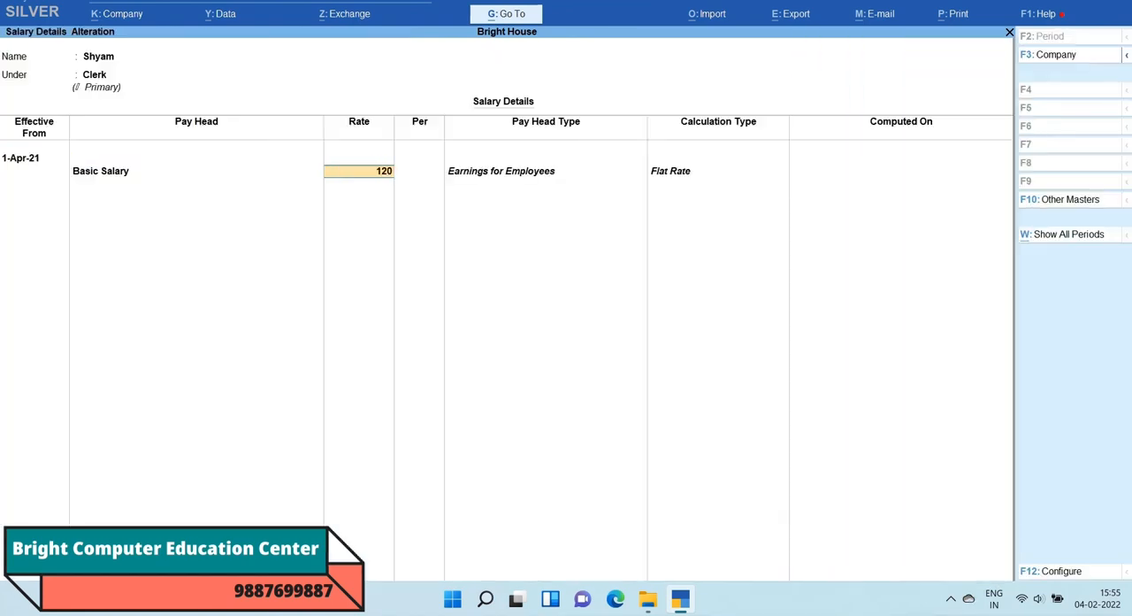
text(00)
key(Return)
key(Down)
key(Return)
text(1)
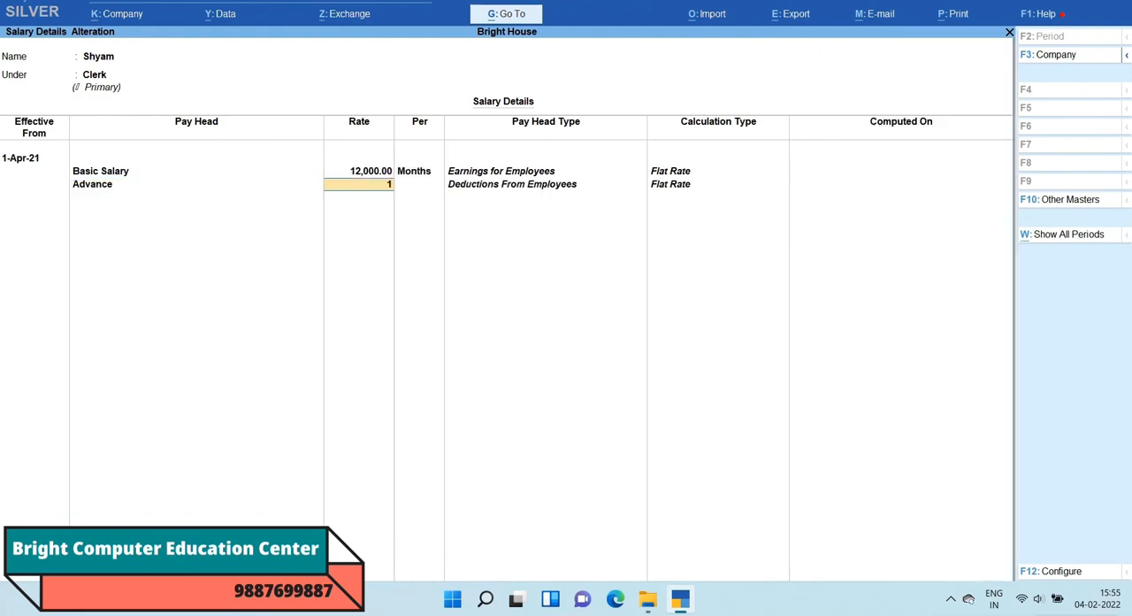
text(,500)
key(Return)
Step: Add Conveyance at a rate of 1,300 and Dearness Allowance at 1,500 to the Clerk employee's salary details
key(Down)
key(Return)
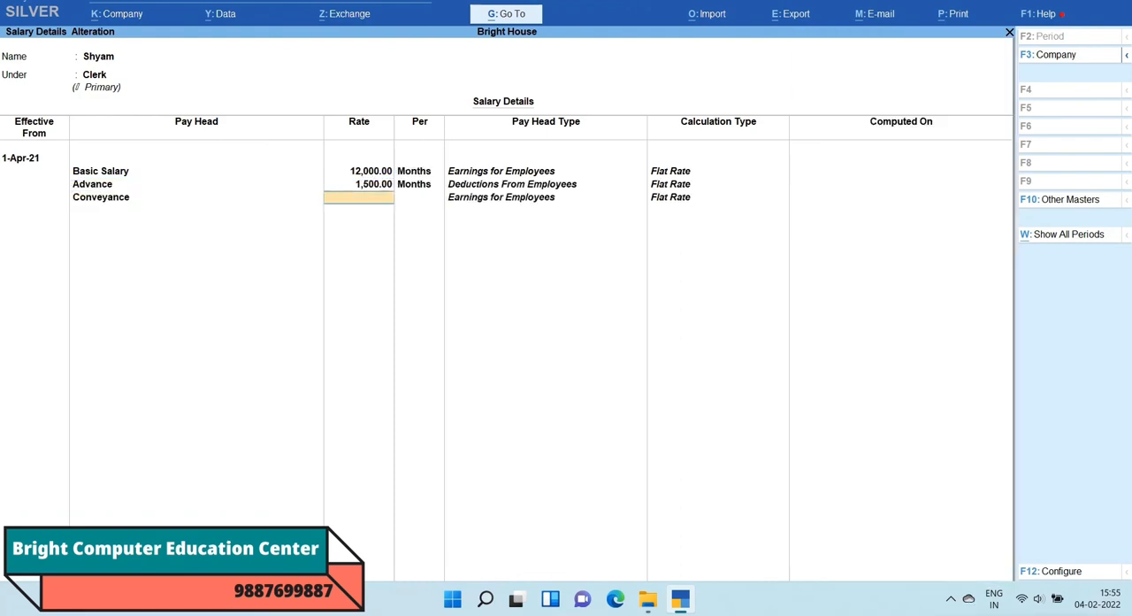
text(1300)
key(Return)
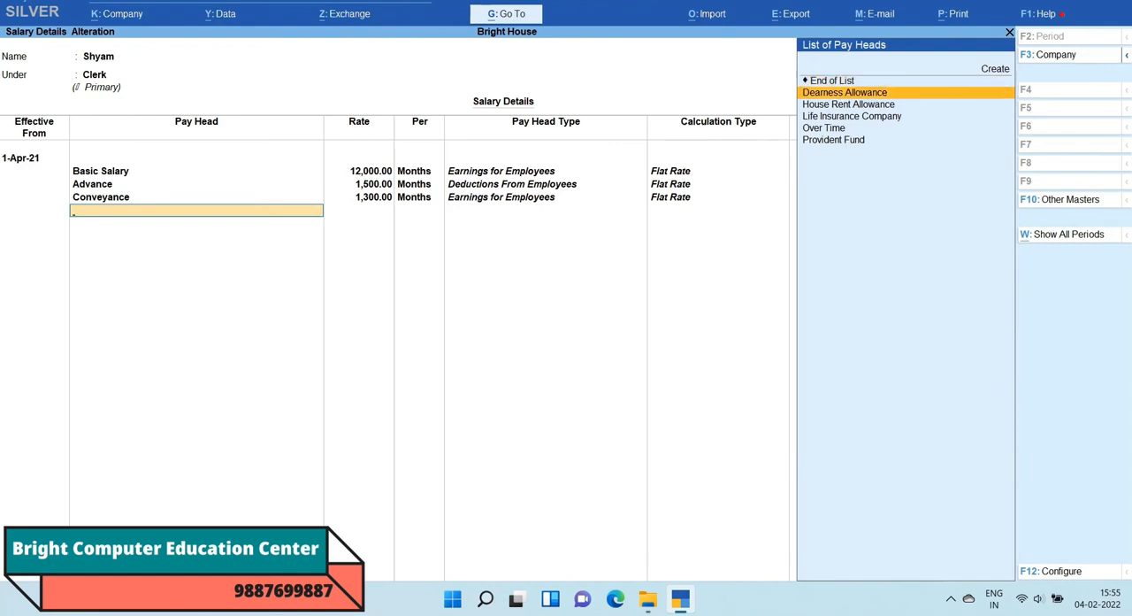
key(Return)
text(1500)
key(Return)
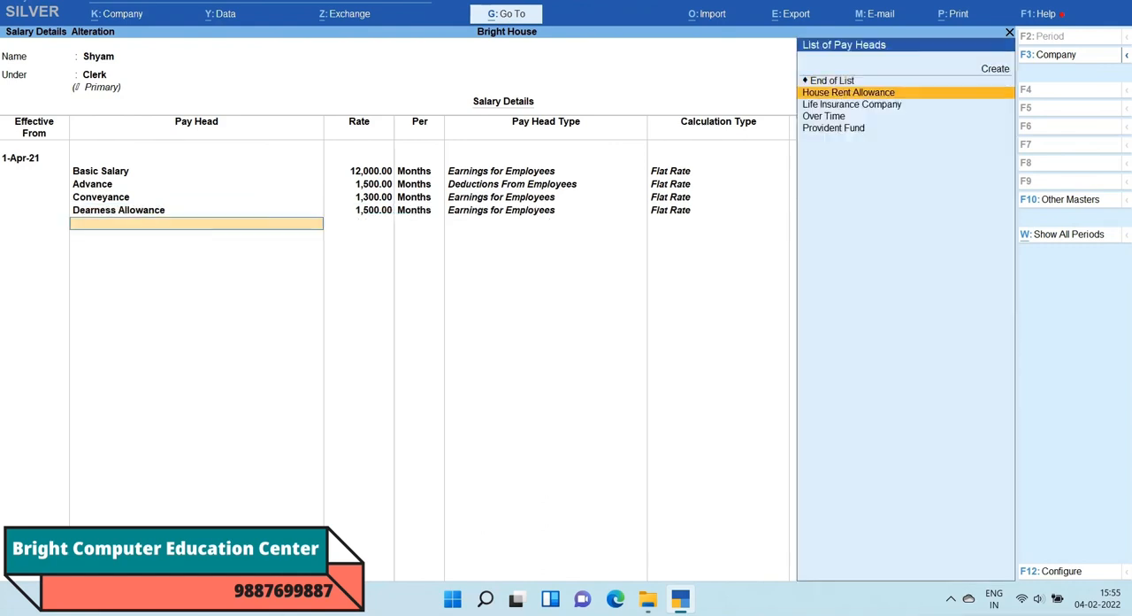
Step: Add House Rent Allowance at a rate of 1,300 and Life Insurance Company at 1,500 to the Clerk employee's salary details
key(Return)
text(1300)
key(Return)
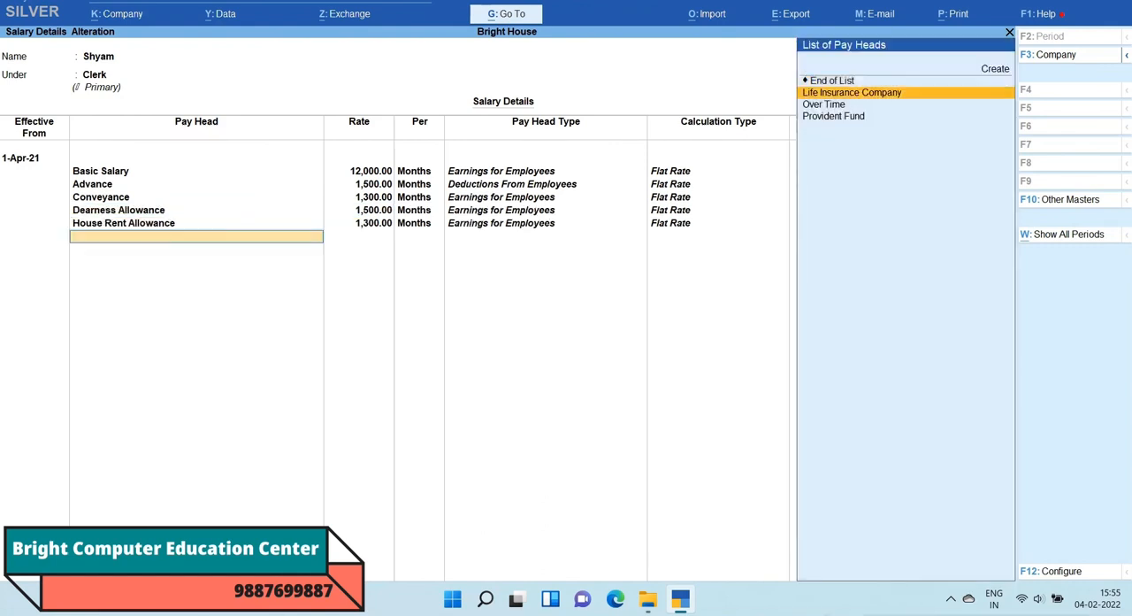
key(Return)
text(1,500)
key(Return)
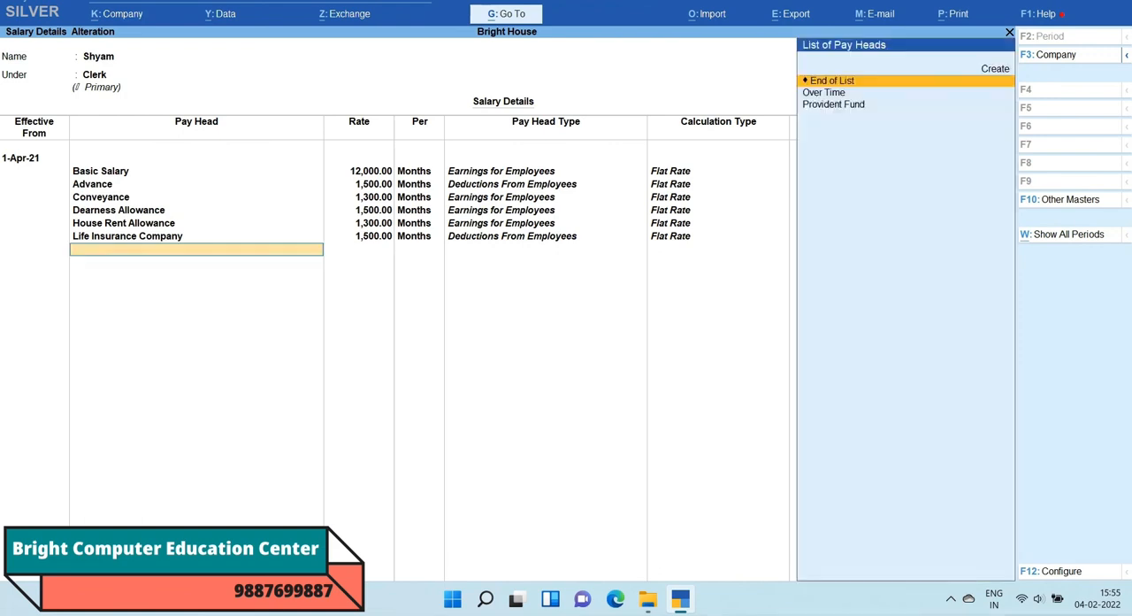
Step: Add Over Time at a rate of 1,500 to the Clerk employee's salary details
key(Down)
key(Return)
text(1,500)
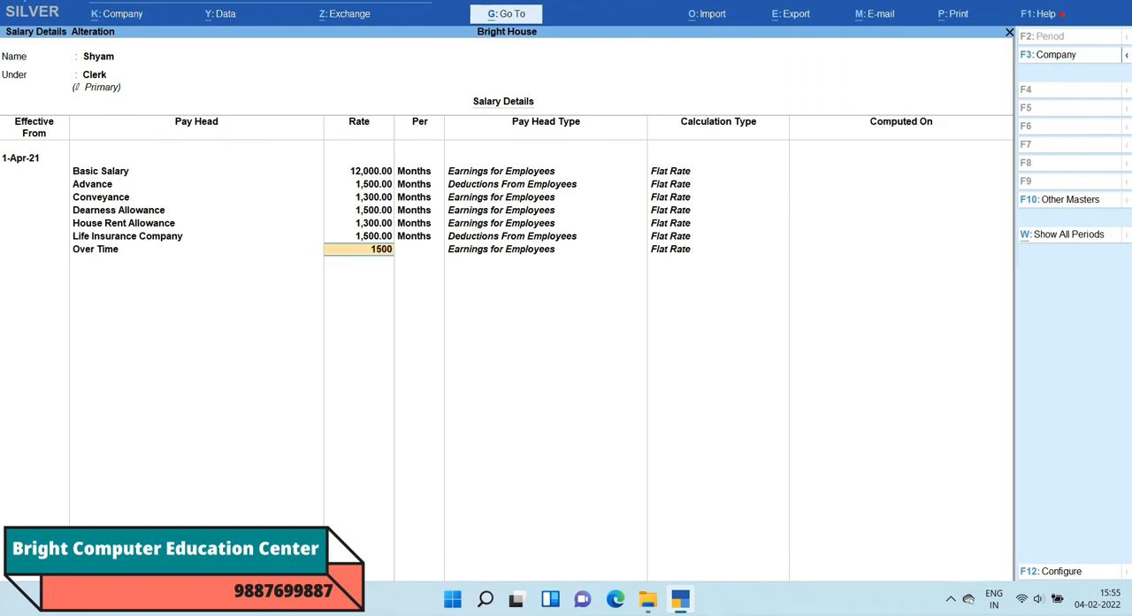
key(Return)
Step: Add Provident Fund at a rate of 1,500 and save the Clerk employee's salary details
key(Return)
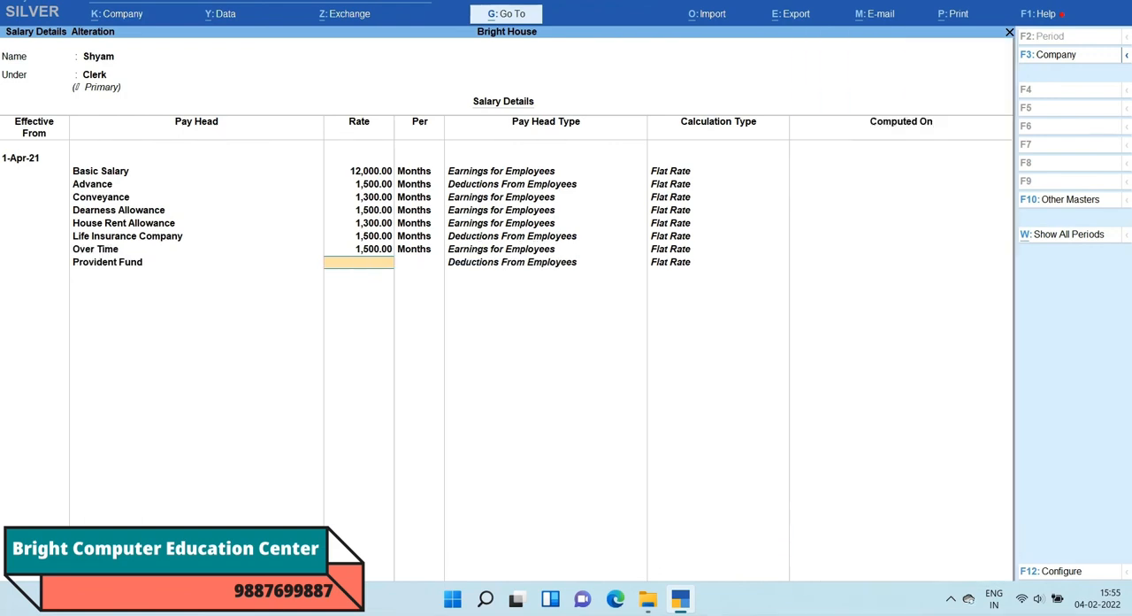
text(1,500)
key(Return)
key(Escape)
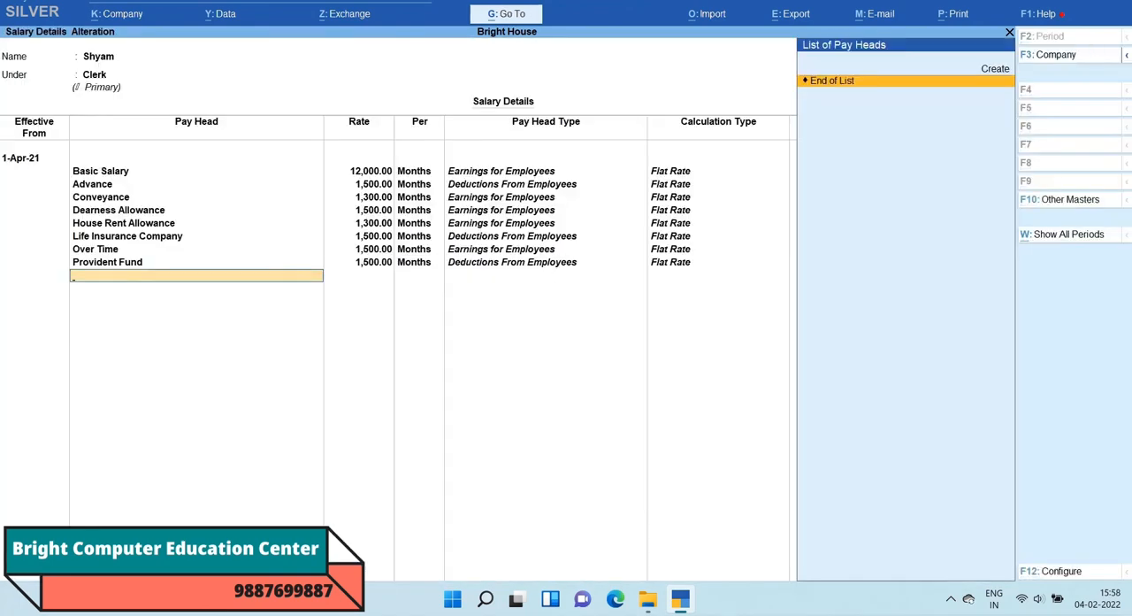
key(Return)
key(Return)
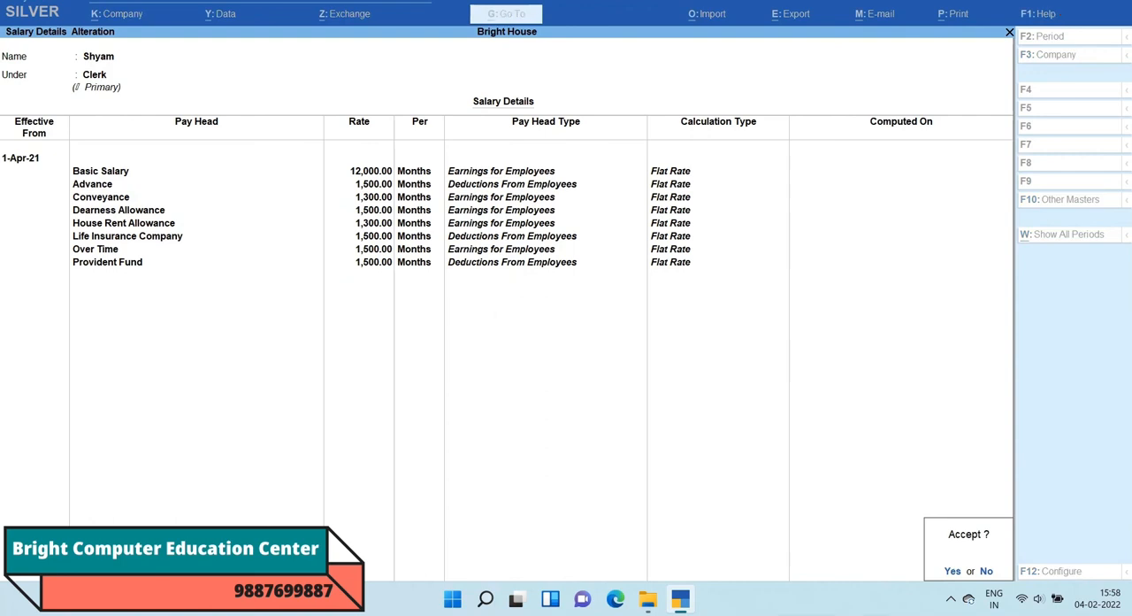
key(Return)
Step: Leave the master alteration and start a new Payroll voucher
key(Escape)
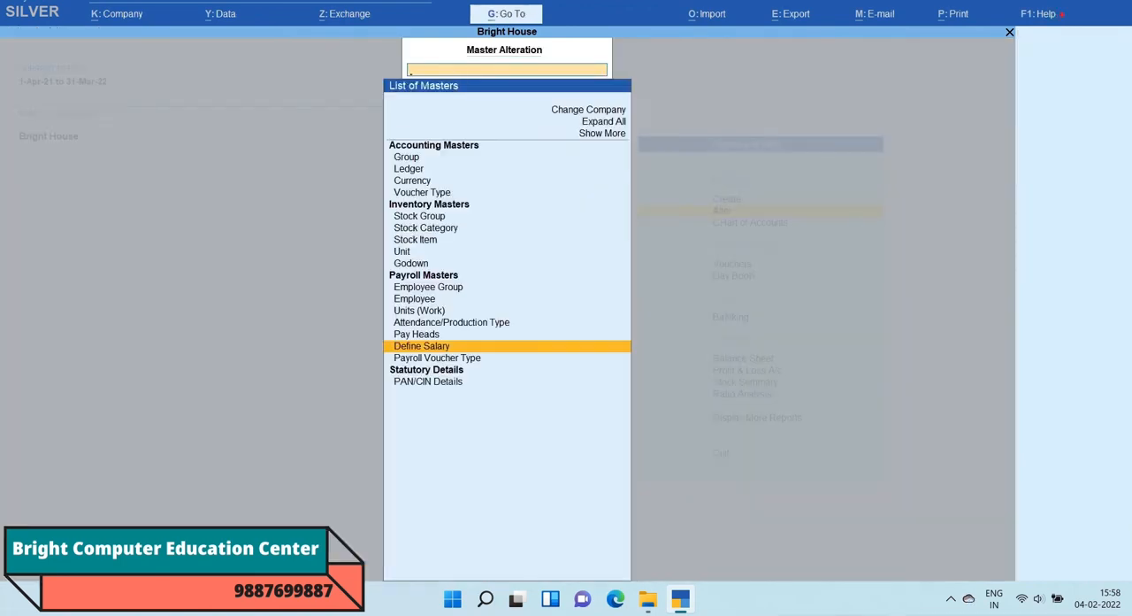
key(Escape)
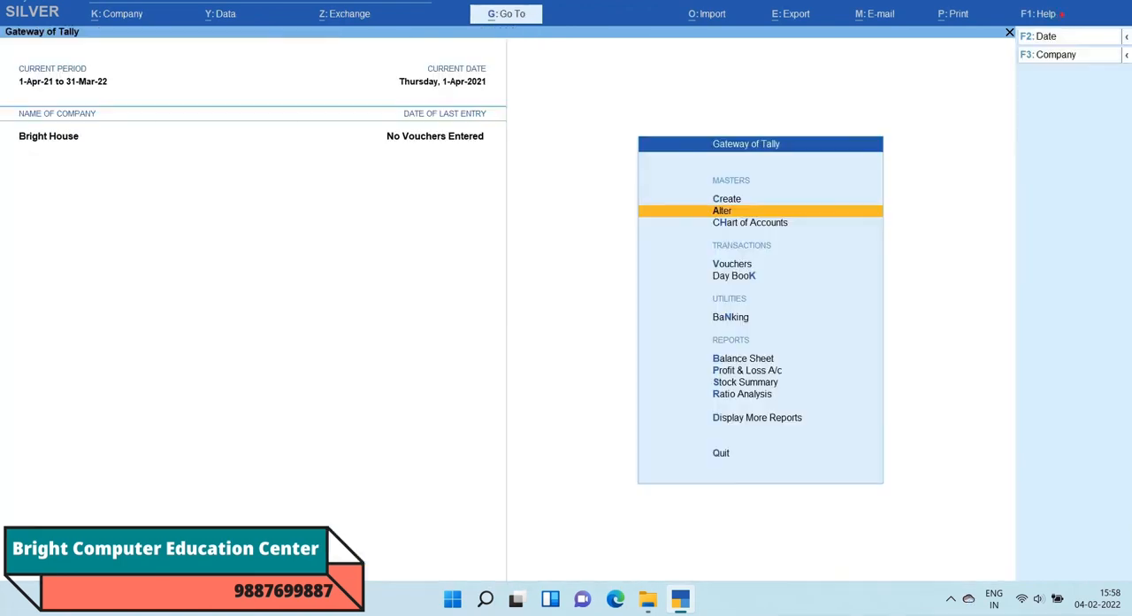
key(Down)
key(Down)
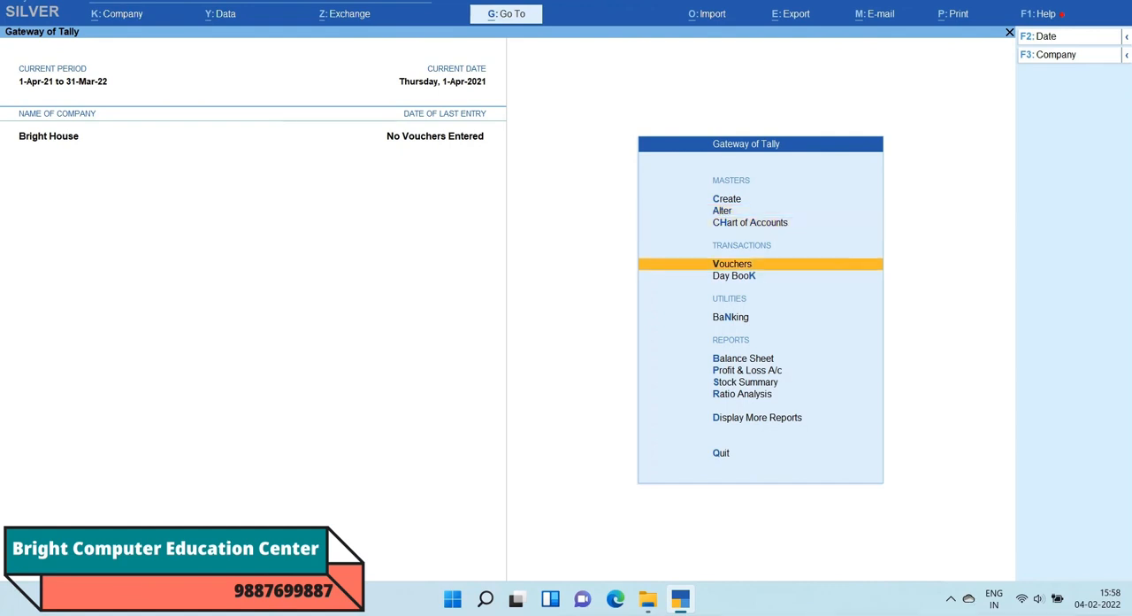
key(Return)
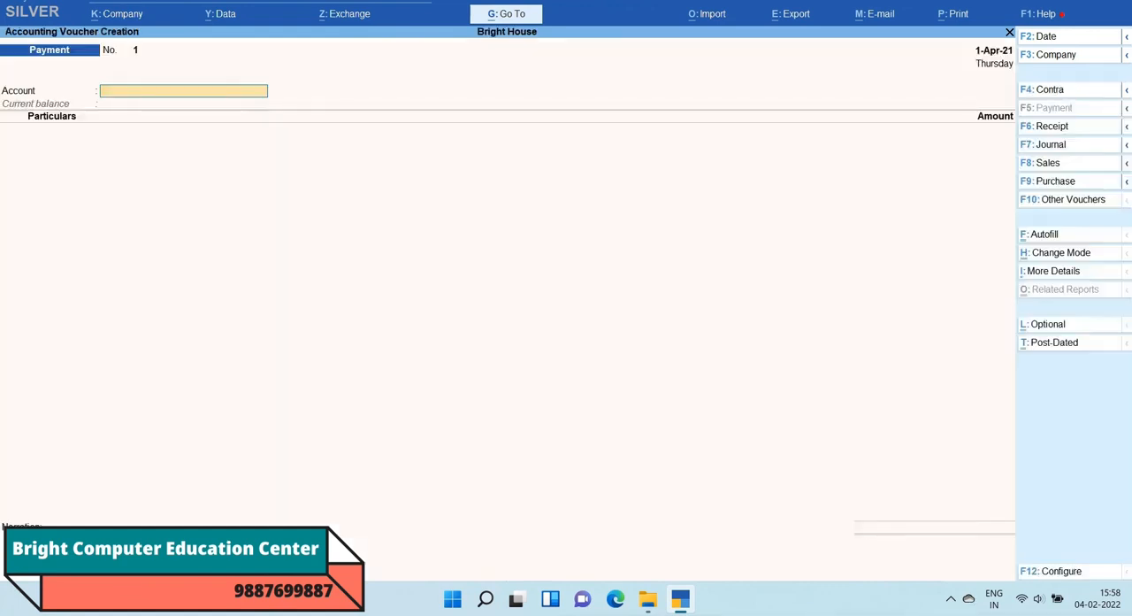
key(ctrl)
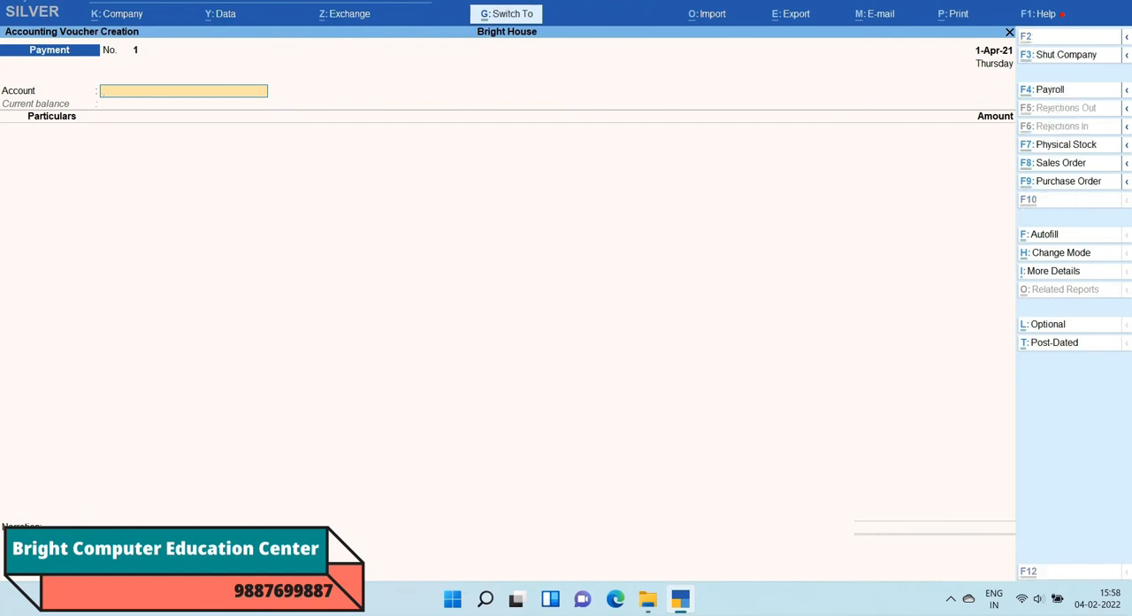
key(ctrl+F4)
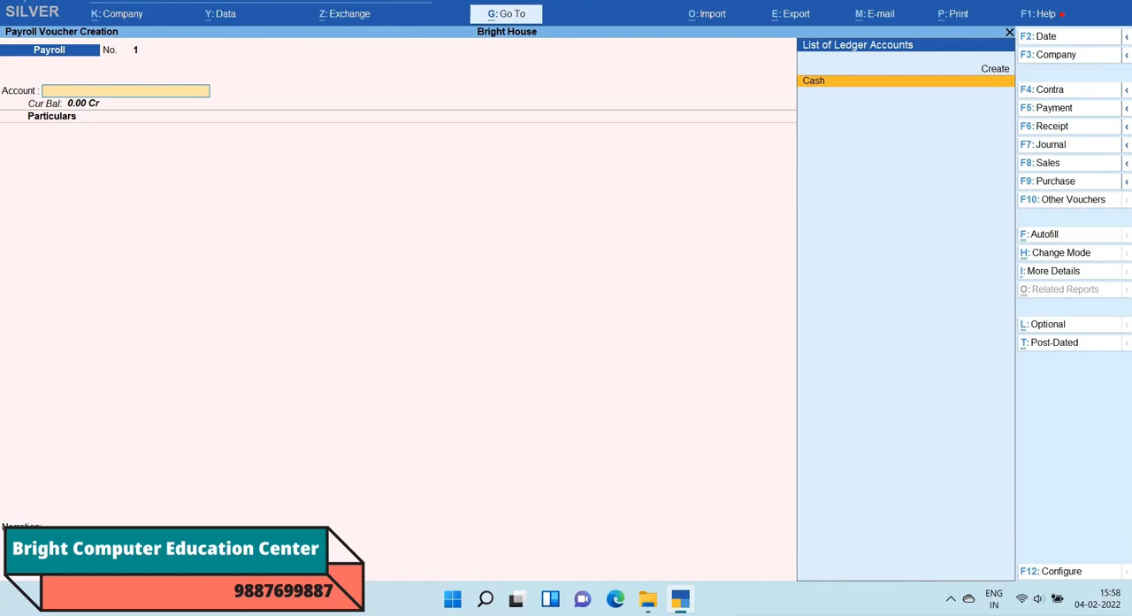
Step: Start Payroll Autofill for the voucher and choose Salary as the process
key(ctrl)
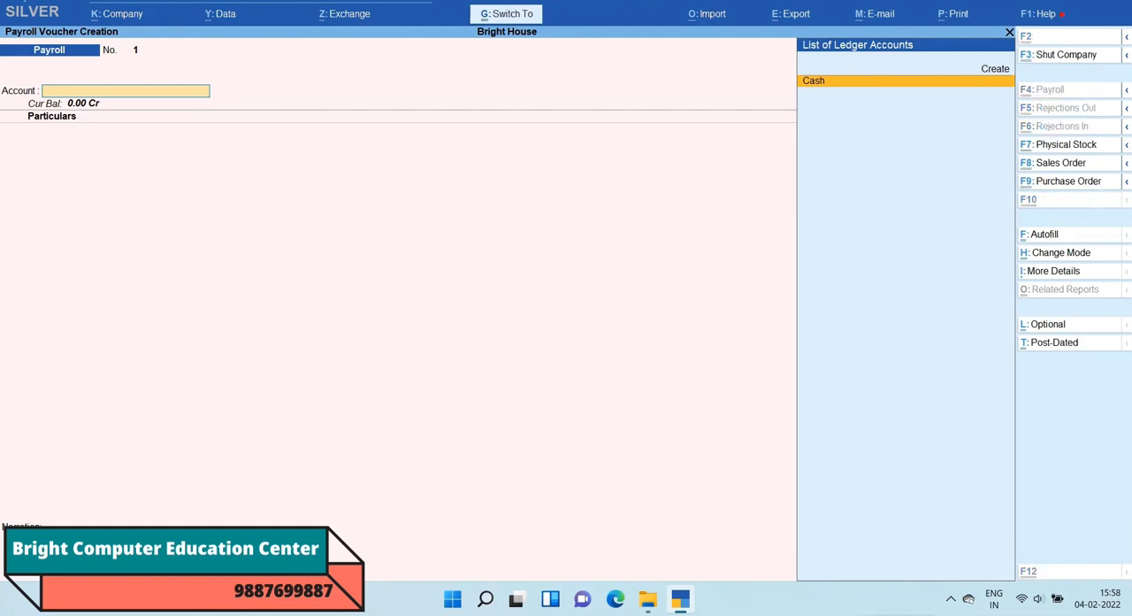
key(ctrl+f)
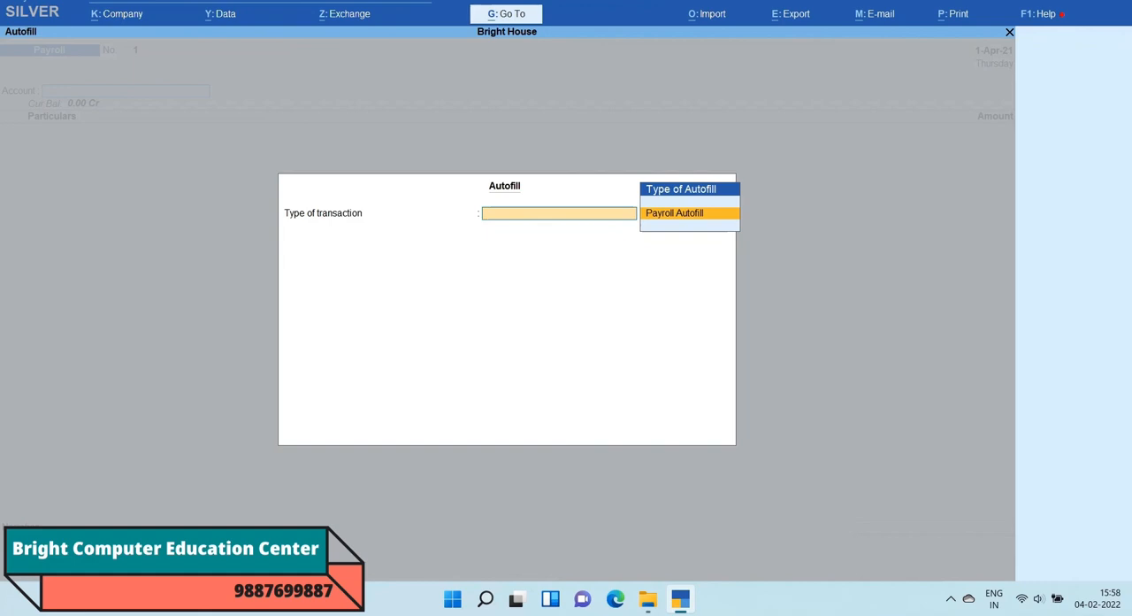
key(Return)
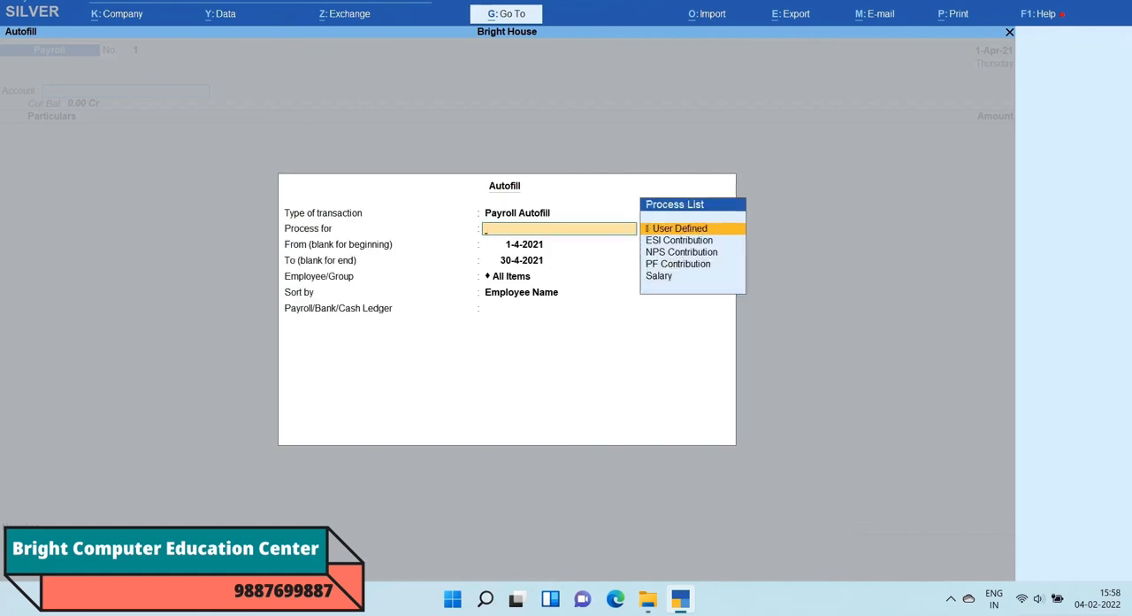
key(Down)
key(Down)
key(Down)
key(Down)
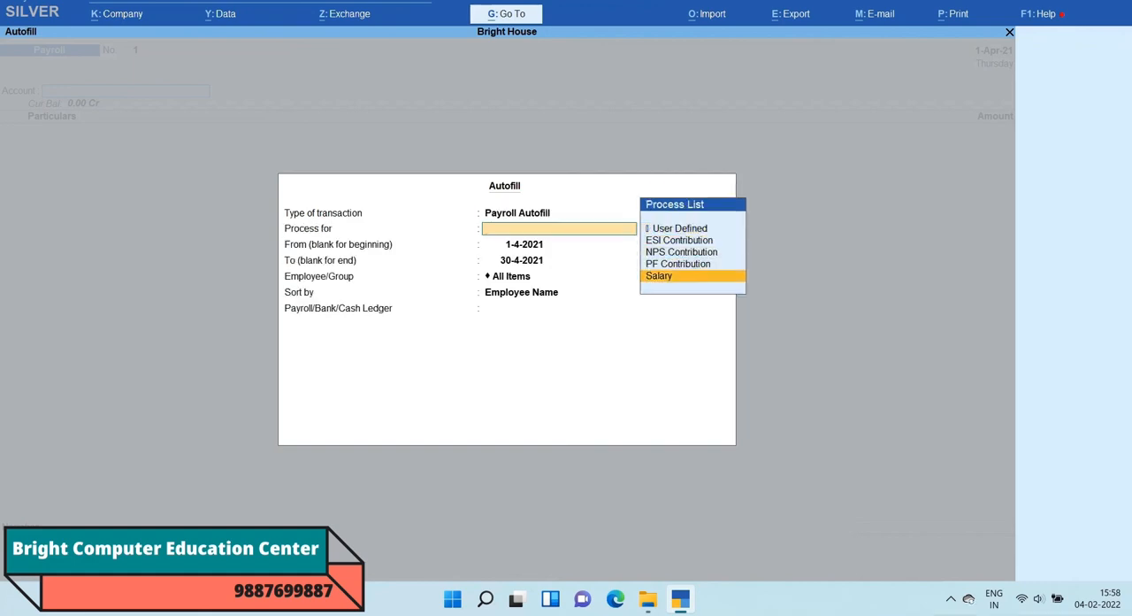
key(Return)
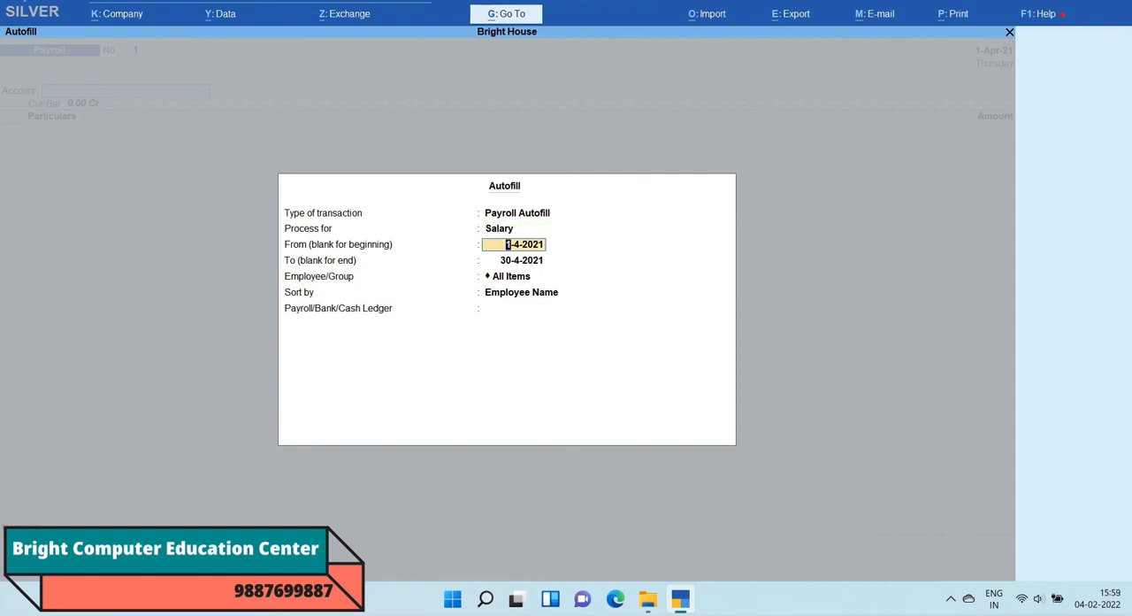
Step: Set the autofill period from 1-4-2021 to 30-4-2021
key(Return)
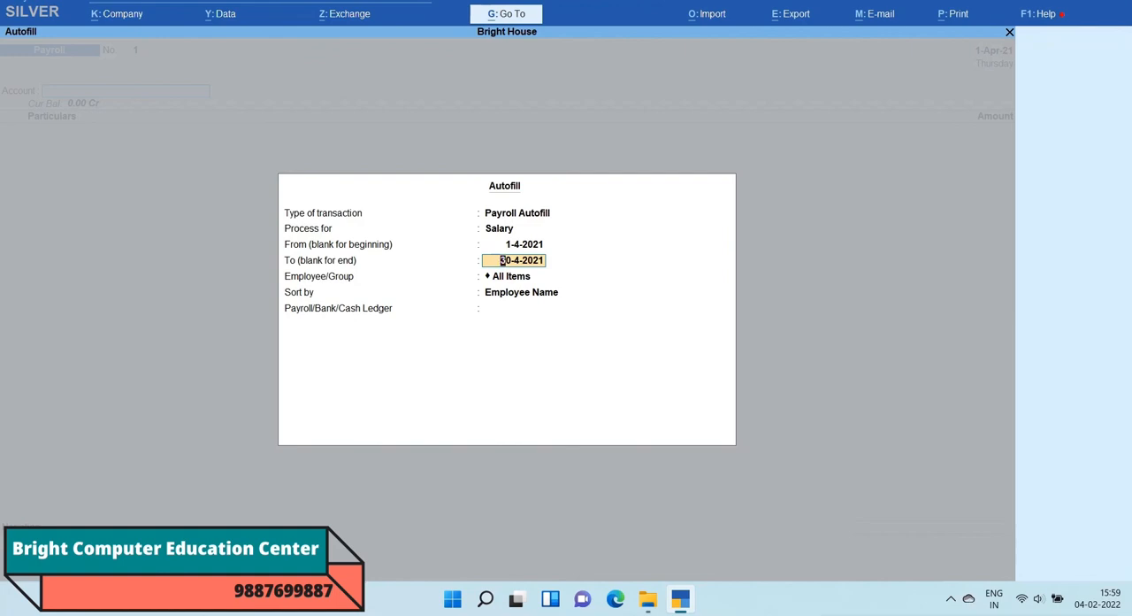
text(2)
text(-4)
key(Return)
key(Up)
text(30-4)
key(Return)
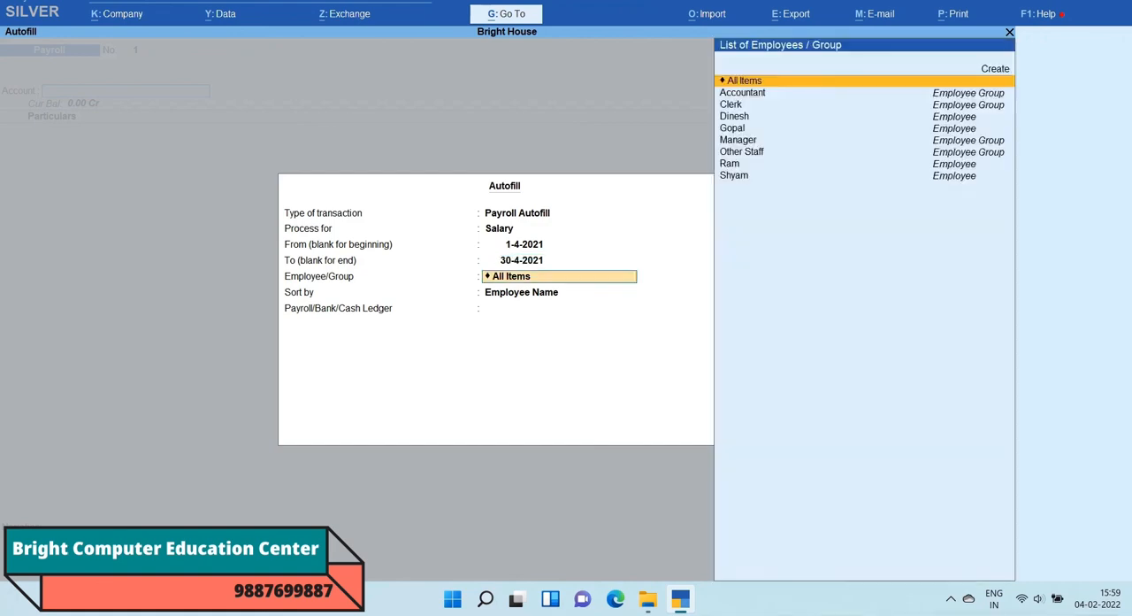
Step: Autofill the voucher for All Items sorted by Employee Name, using the Cash ledger and including employees with banking details
key(Return)
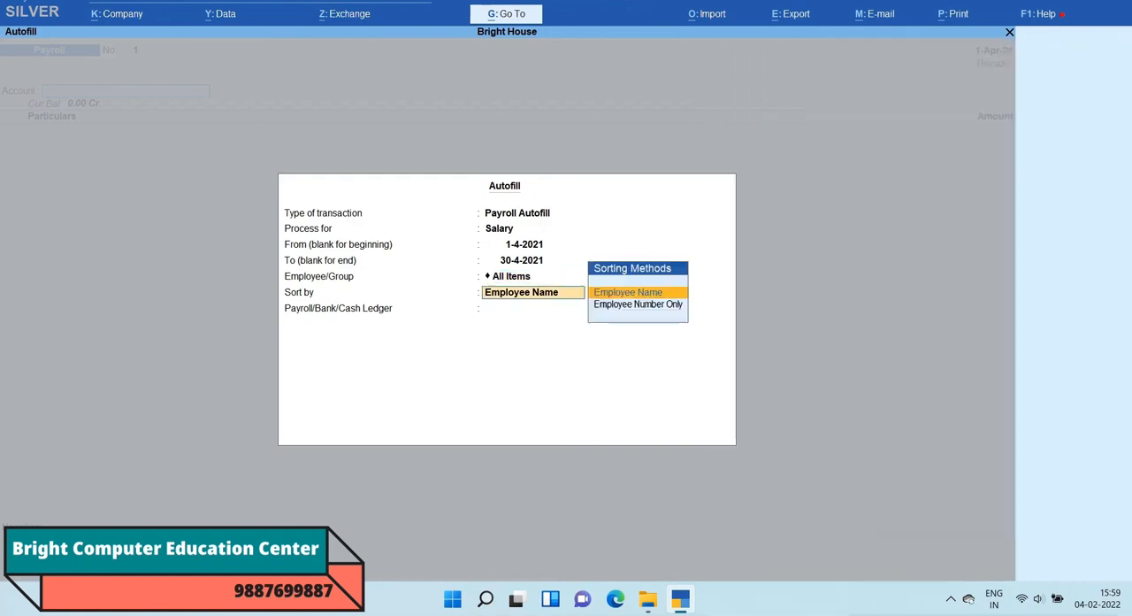
key(Return)
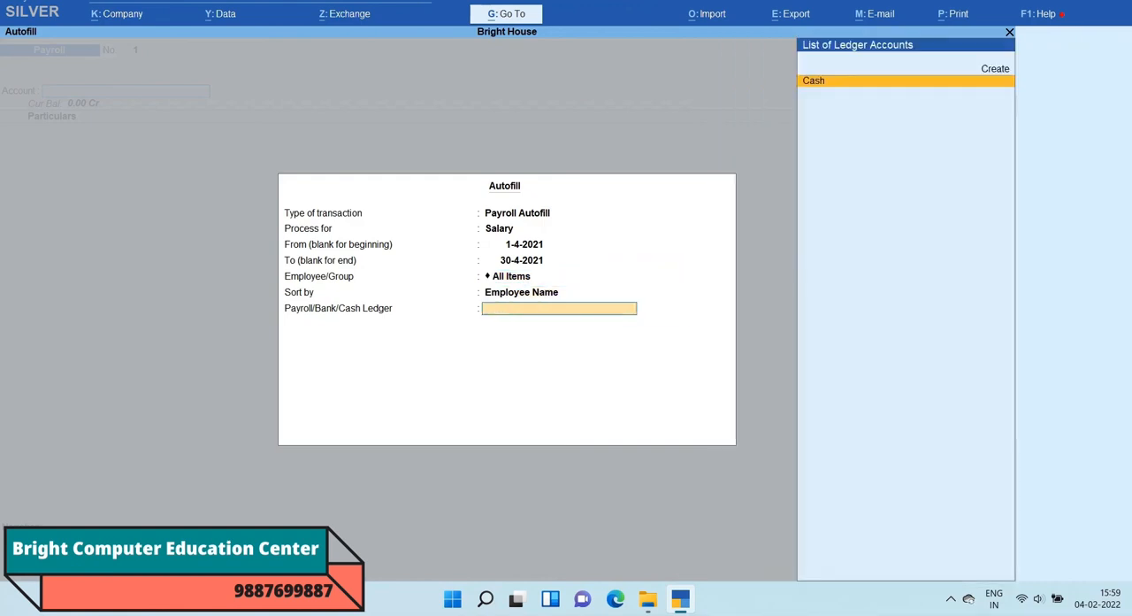
key(Return)
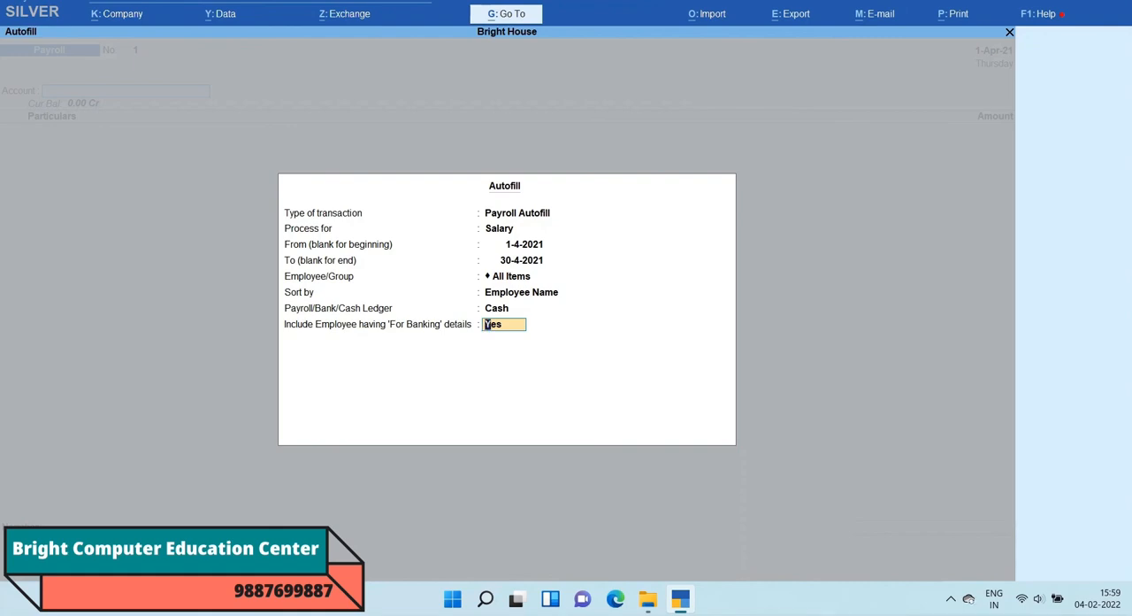
key(Return)
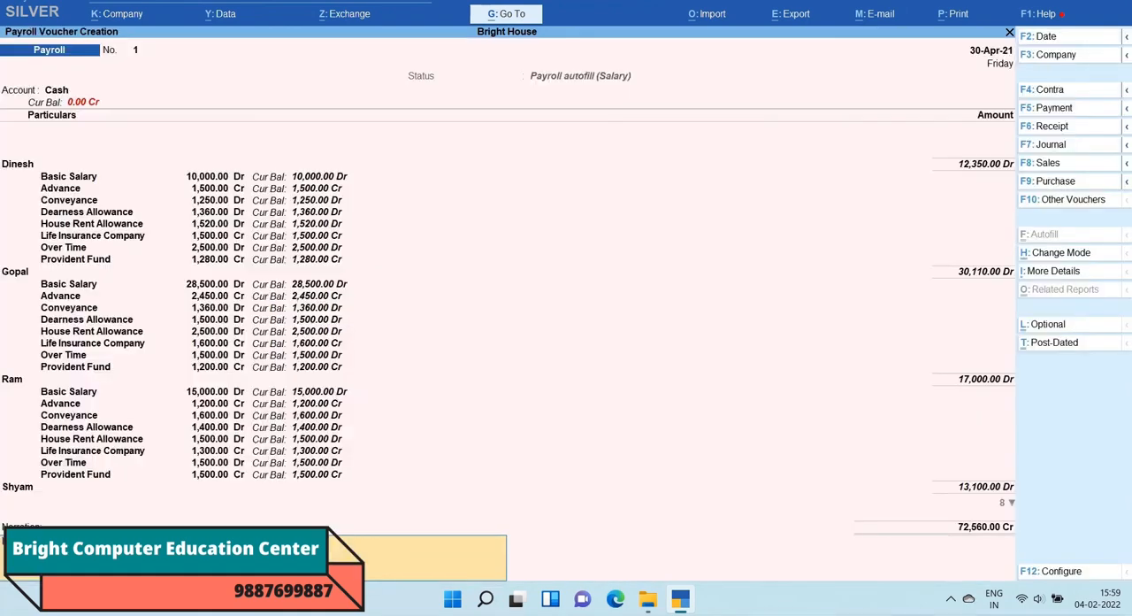
Step: Save the filled payroll voucher without a narration and leave voucher creation
key(Return)
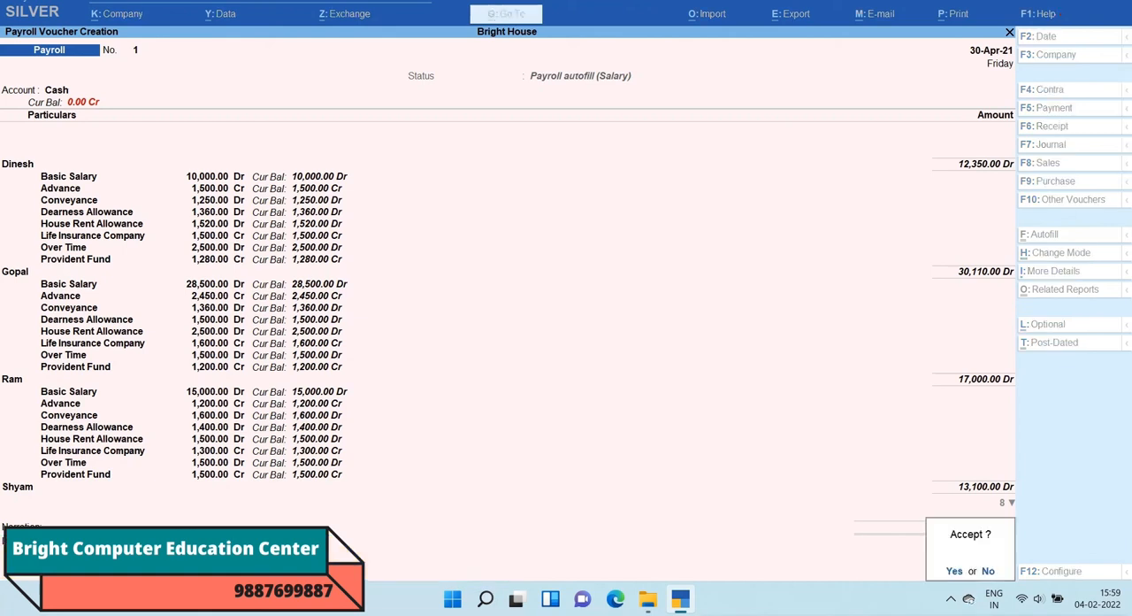
key(y)
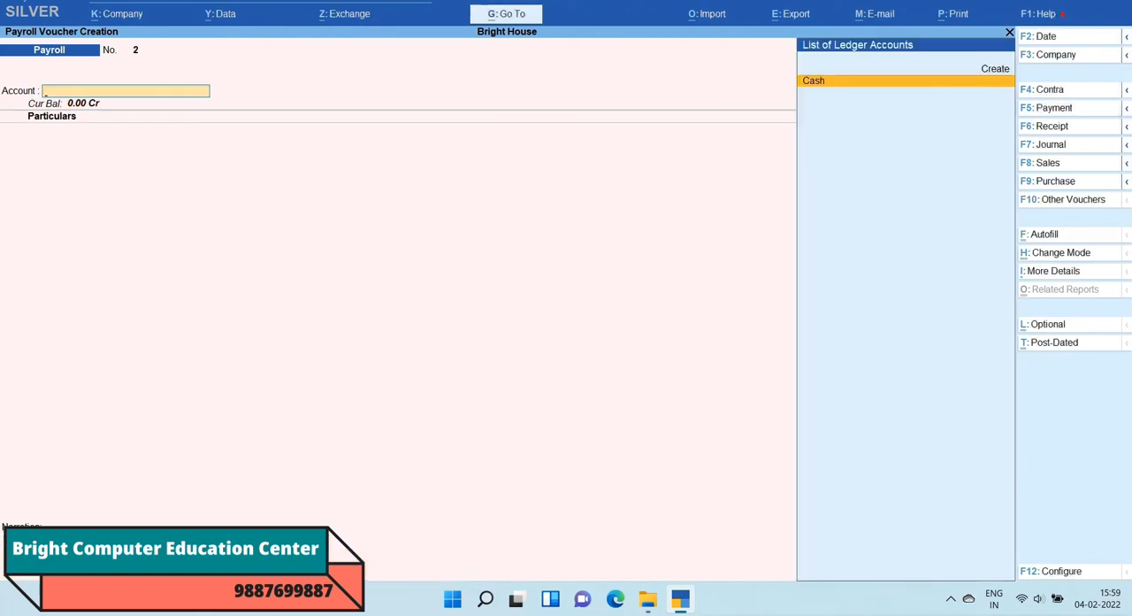
key(Escape)
key(y)
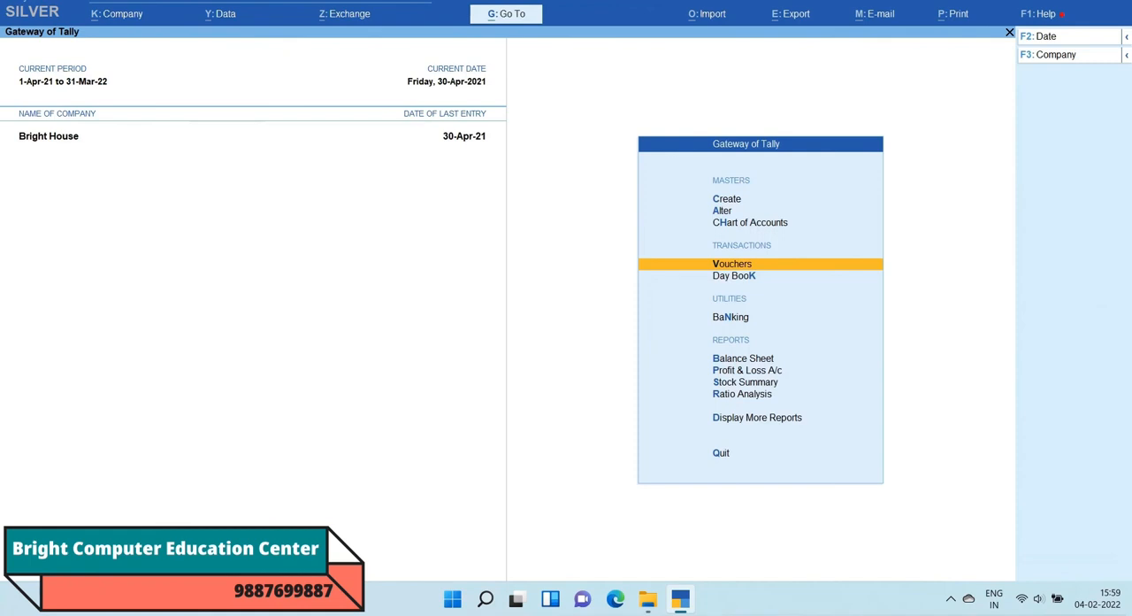
Step: Open the saved payroll voucher of 30-Apr-21 from the Day Book
key(Down)
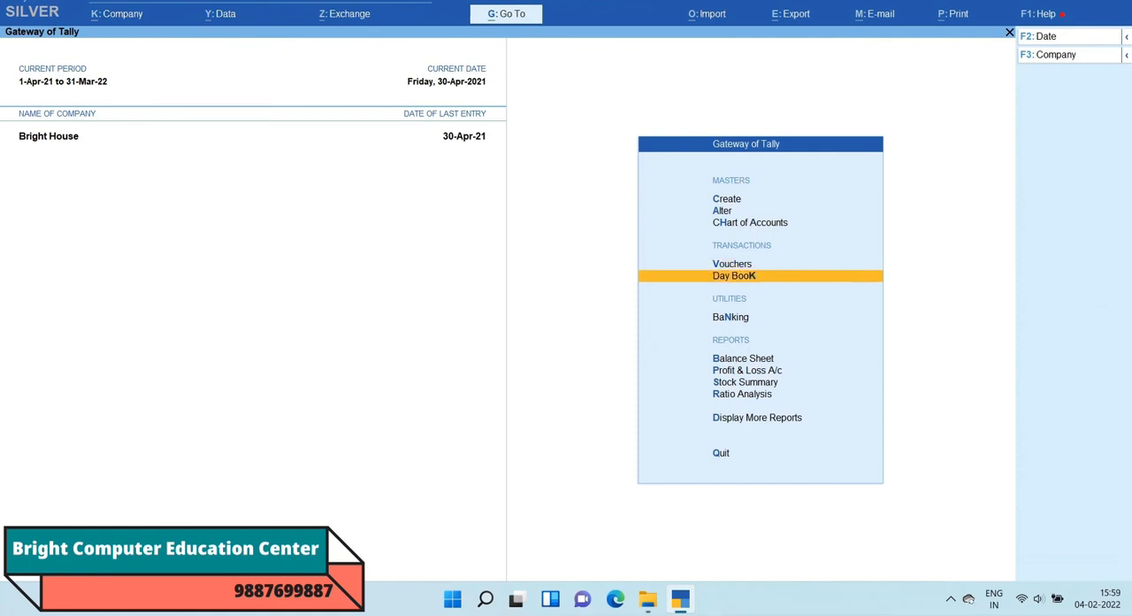
key(Return)
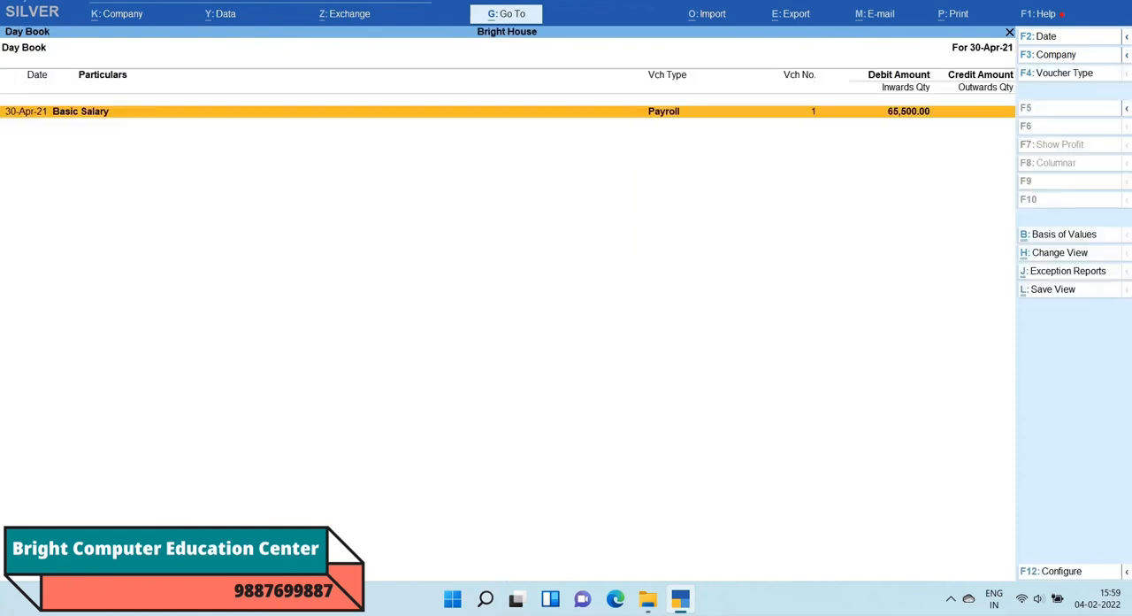
key(Return)
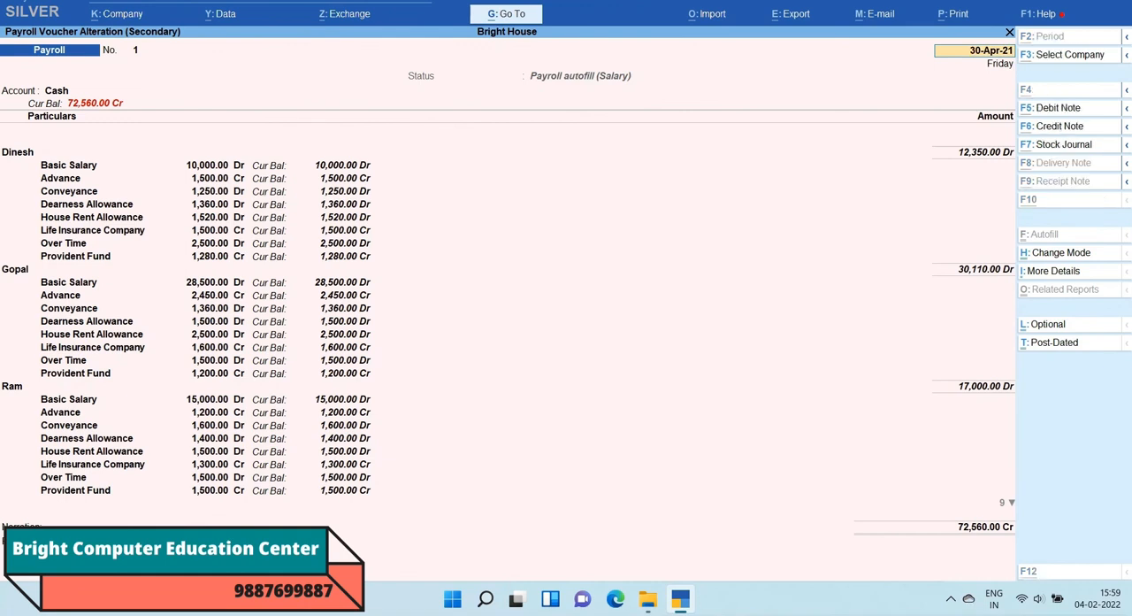
Step: Open a print preview of the current payroll voucher
key(alt+p)
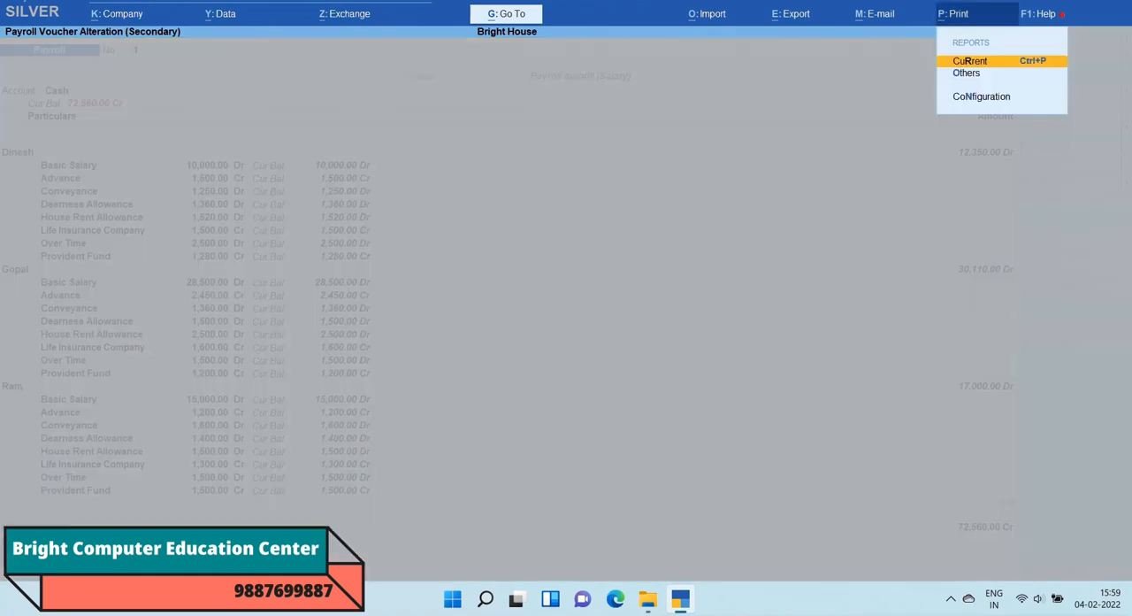
key(Return)
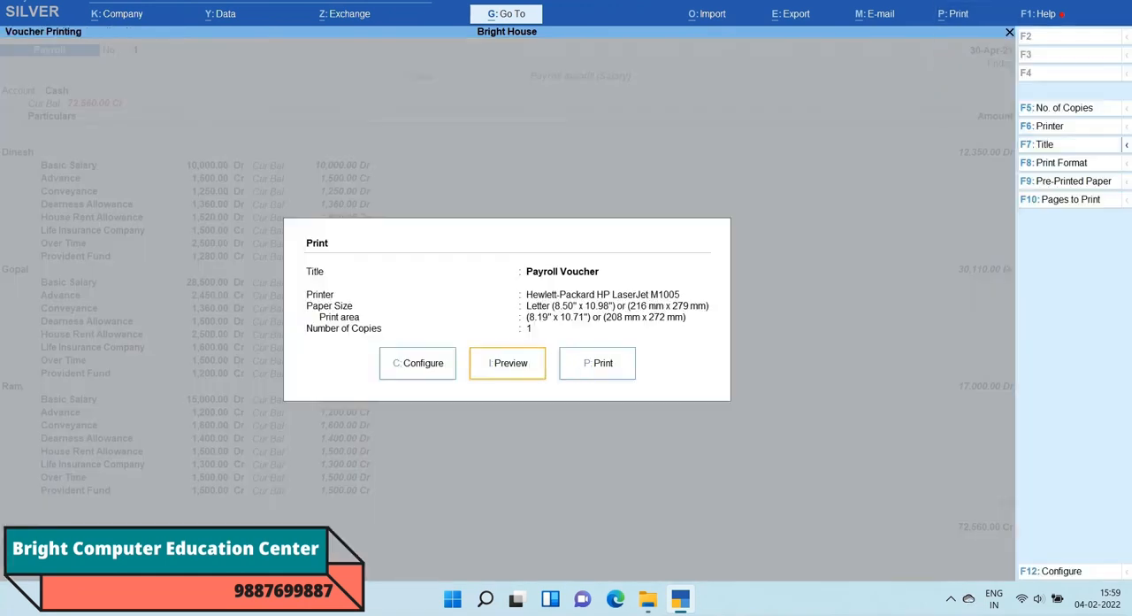
key(i)
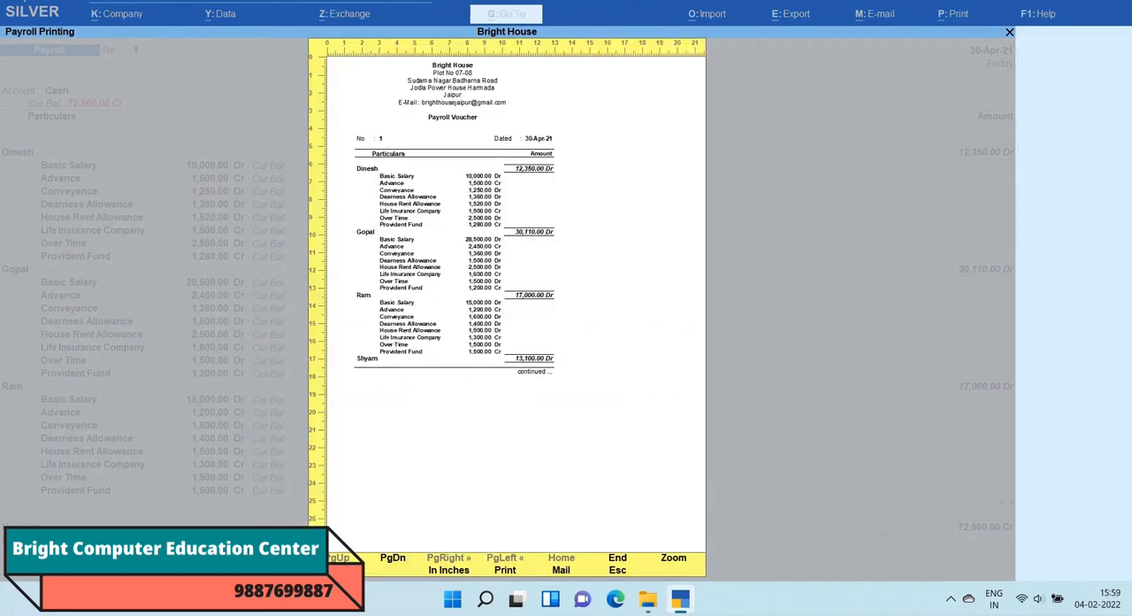
Step: Enlarge the payroll voucher preview and review the employees' pay head amounts down to the page end
click(676, 558)
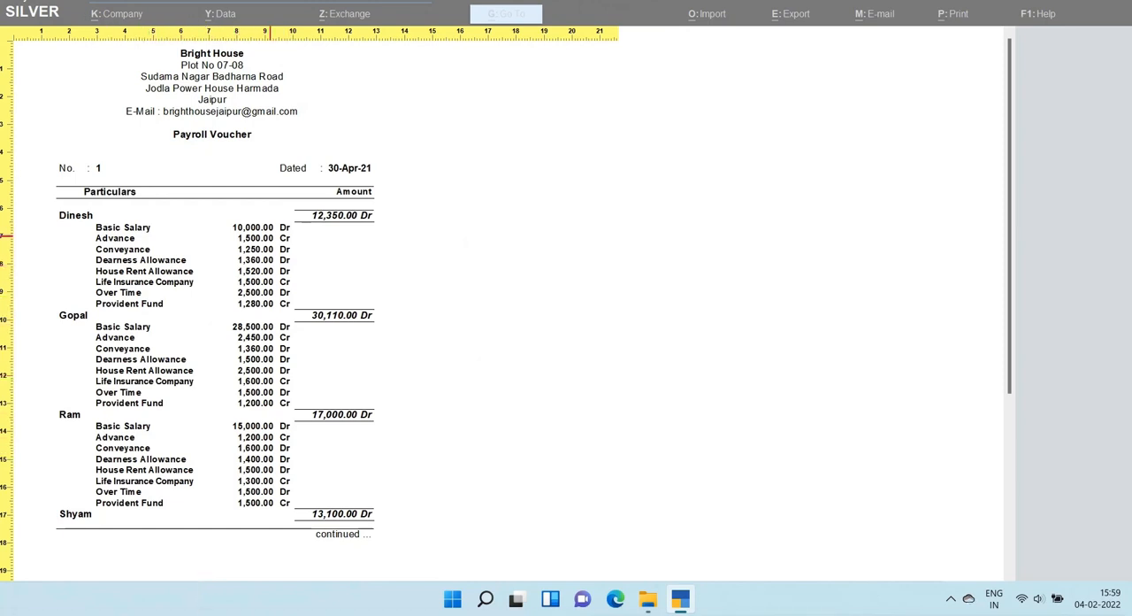
scroll(301, 265, up, 1)
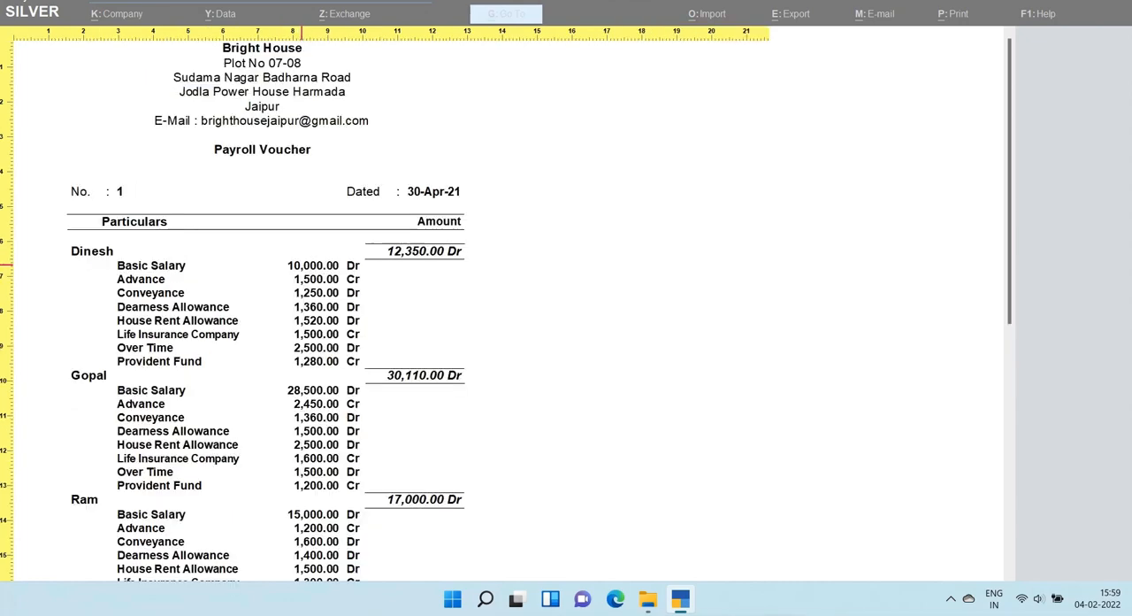
scroll(301, 265, down, 3)
scroll(302, 265, down, 6)
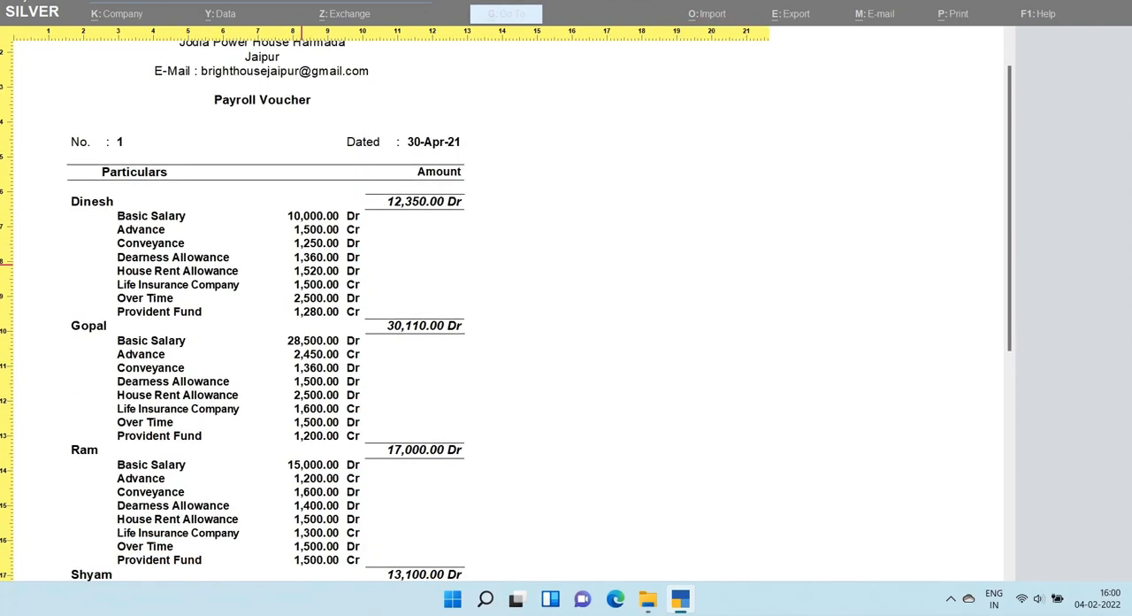
scroll(301, 264, up, 10)
key(Page_Down)
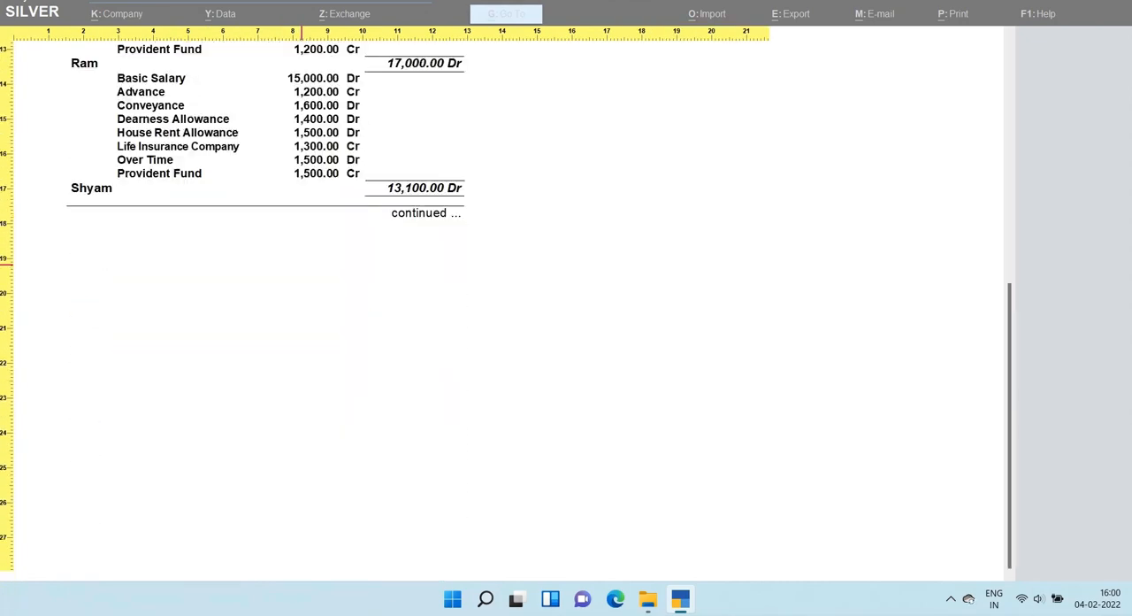